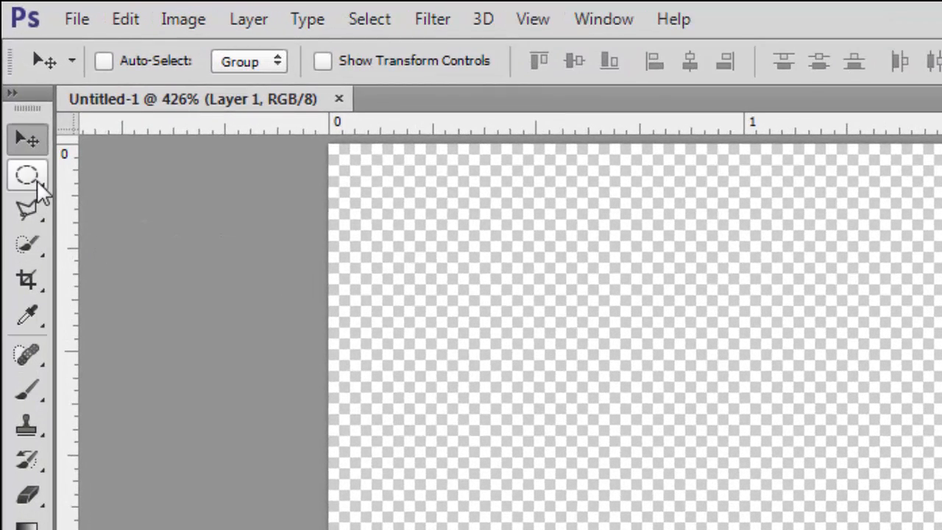
Choose the Elliptical Marquee tool and set its style to Fixed Size, 25 px by 25 px
click(37, 180)
right_click(28, 177)
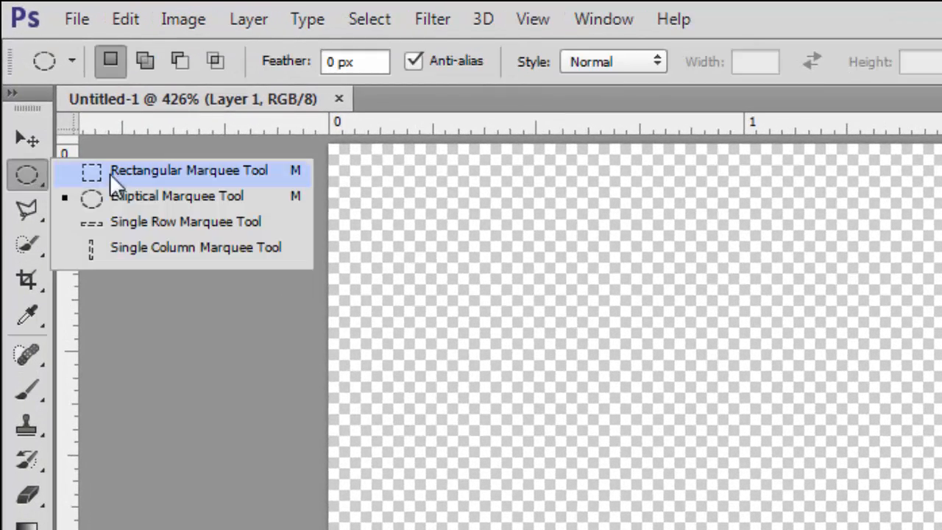
click(200, 199)
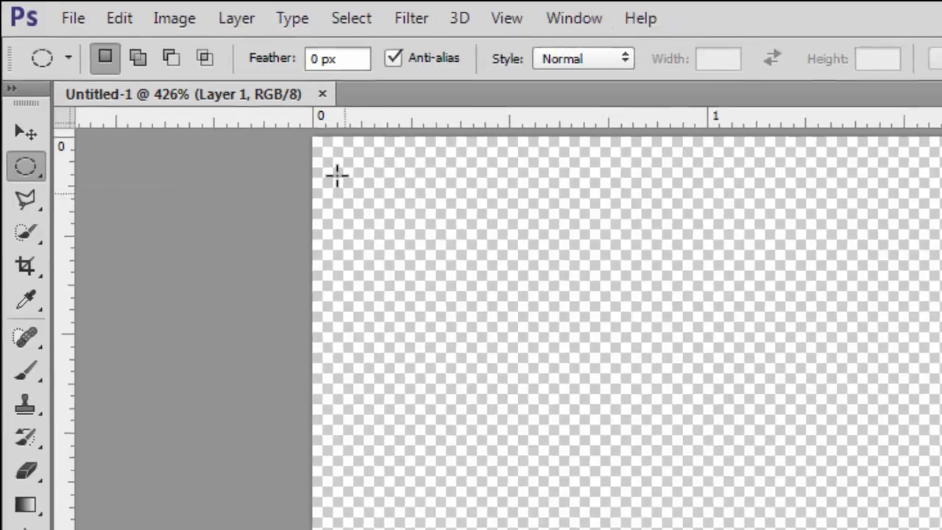
key(m)
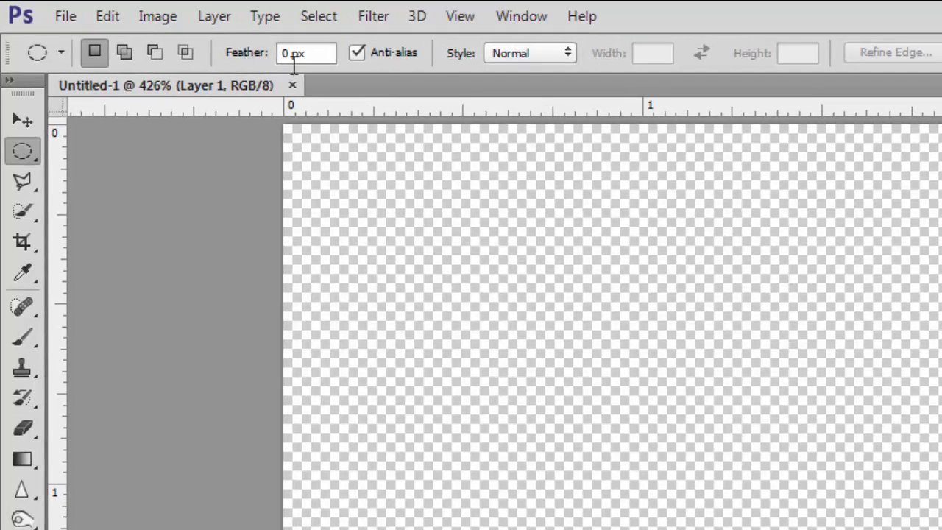
click(505, 58)
click(524, 99)
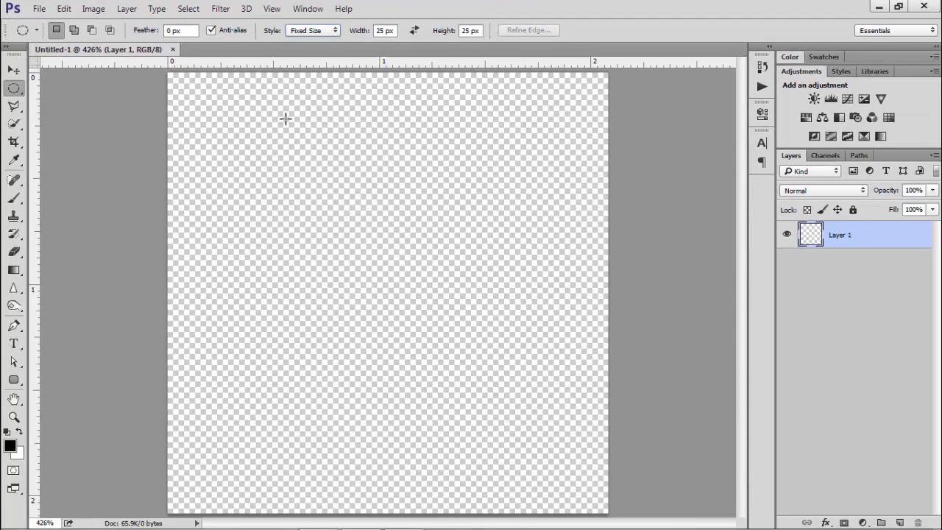
Place a 25 px circular selection in the canvas's top-left corner and fill it with black
click(222, 121)
drag(203, 111, 174, 78)
key(alt+BackSpace)
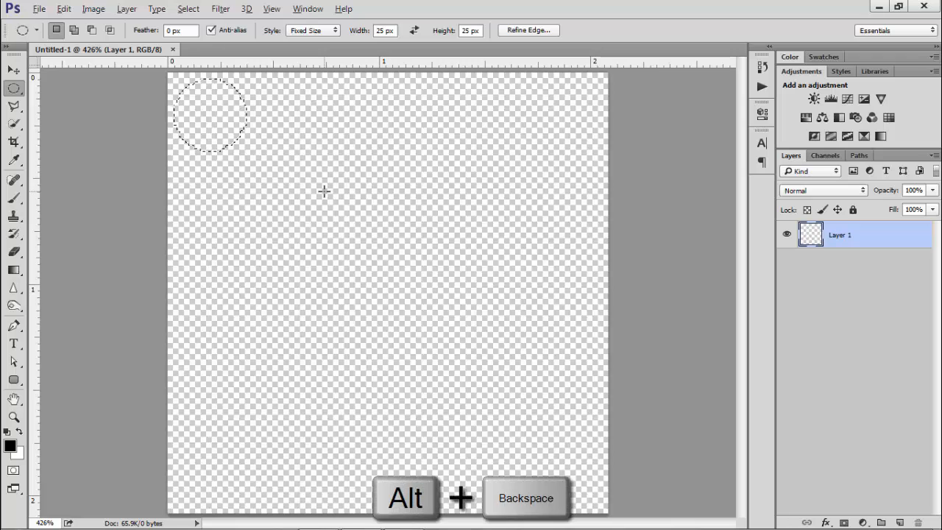
key(alt+BackSpace)
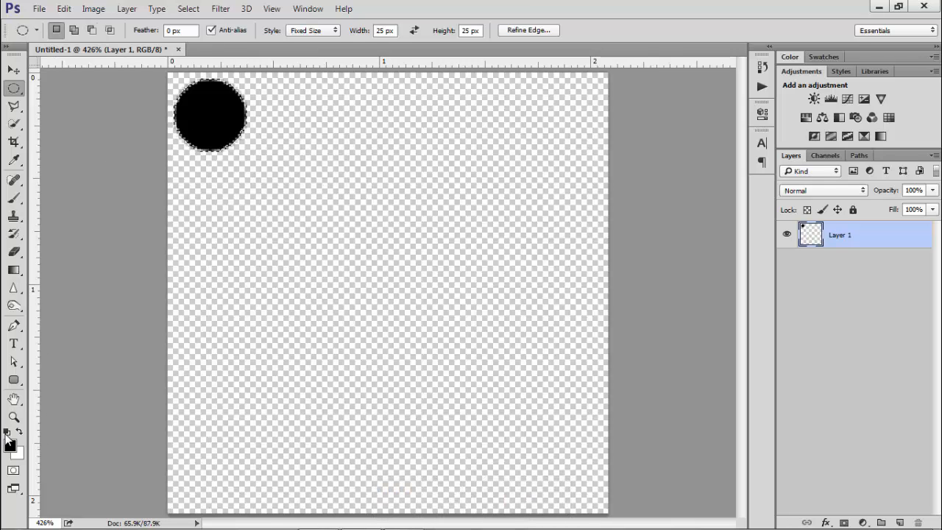
Deselect and duplicate the black circle onto a new layer
key(ctrl+d)
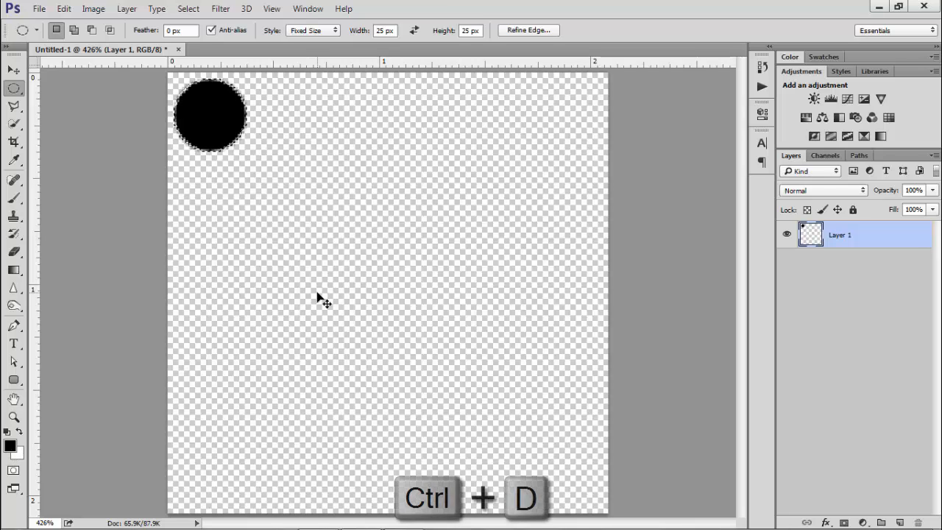
key(ctrl+j)
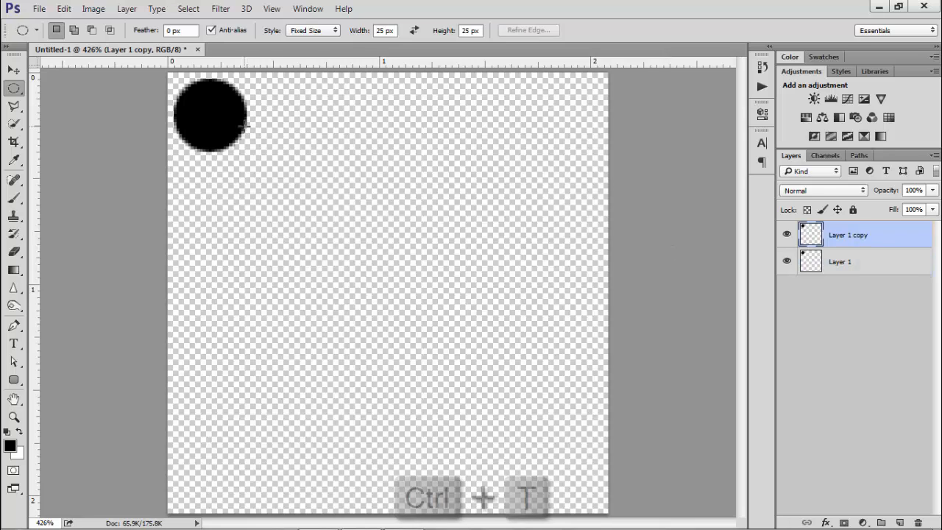
Scale the duplicated circle down to 68% around its centre with Free Transform and commit it
key(ctrl+t)
scroll(217, 101, up, 5)
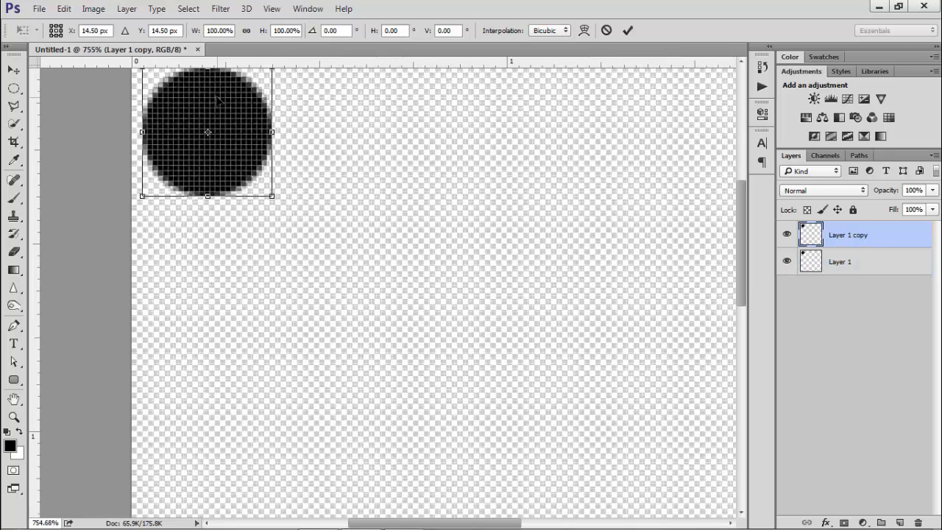
scroll(743, 234, up, 3)
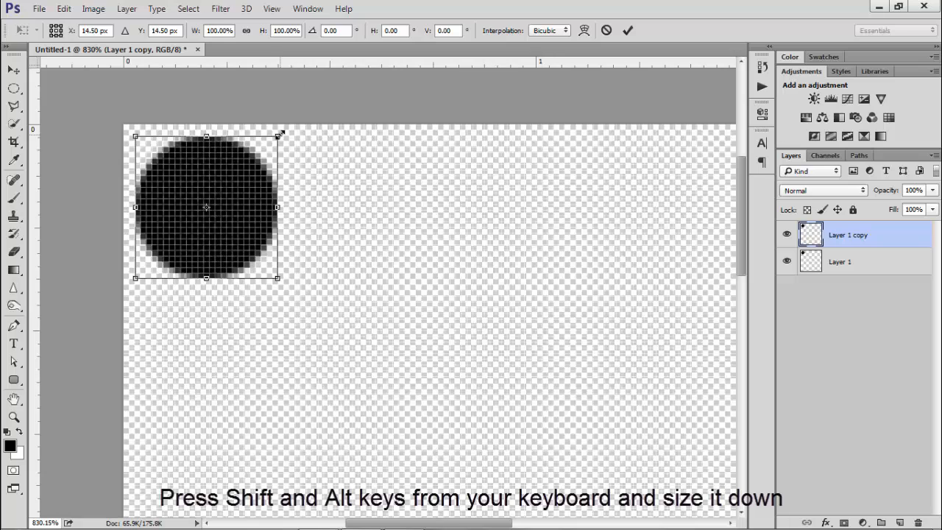
drag(281, 134, 246, 149)
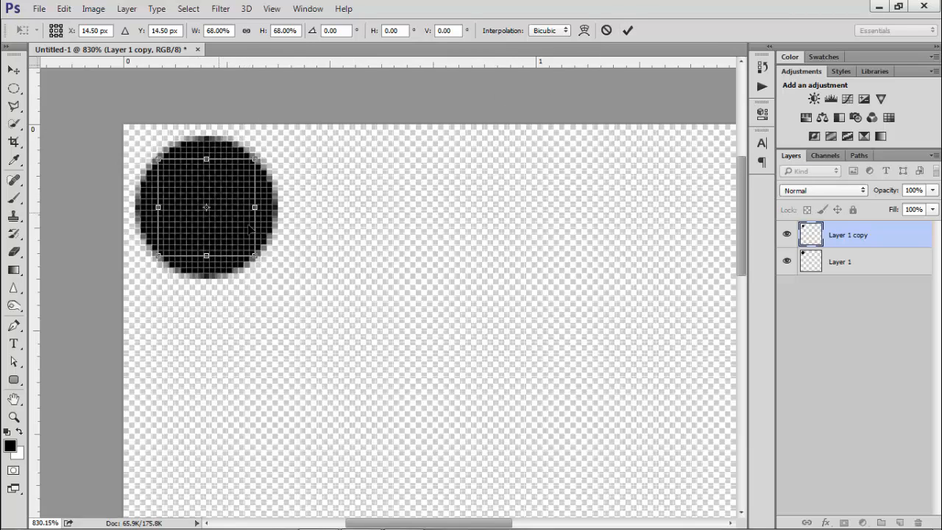
click(627, 31)
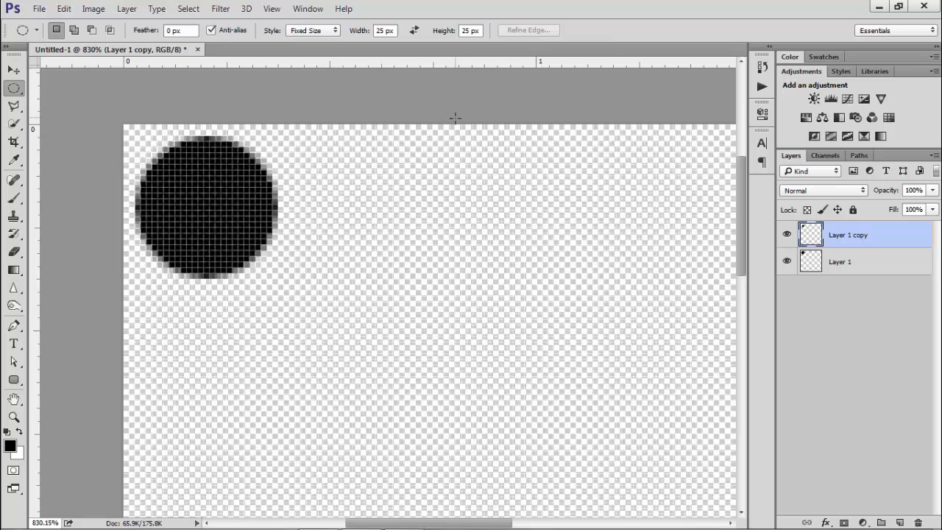
Load the smaller circle as a selection and cut that area from Layer 1 into a new layer
scroll(331, 179, down, 1)
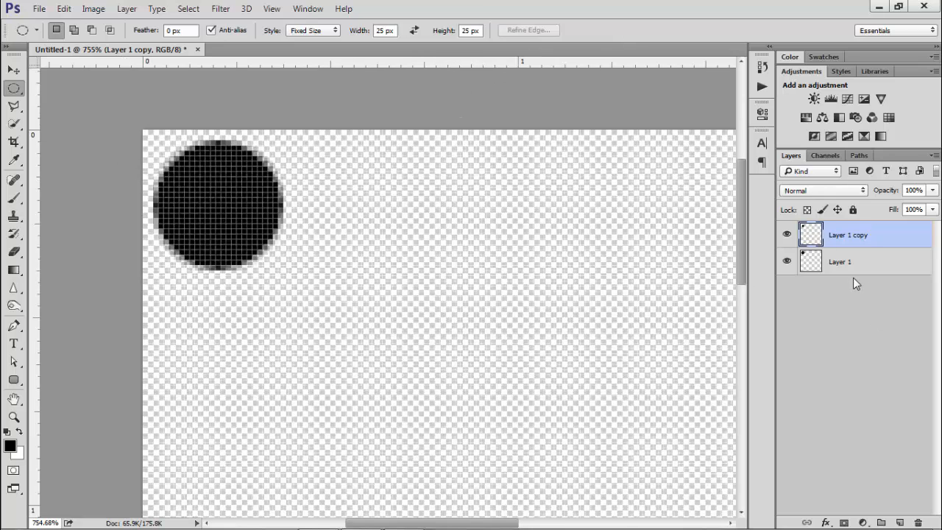
ctrl+click(812, 235)
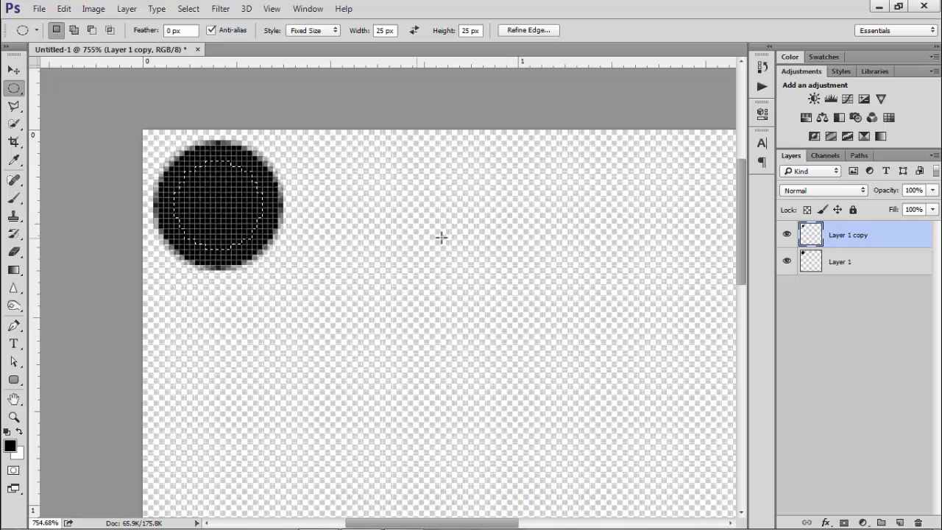
click(847, 264)
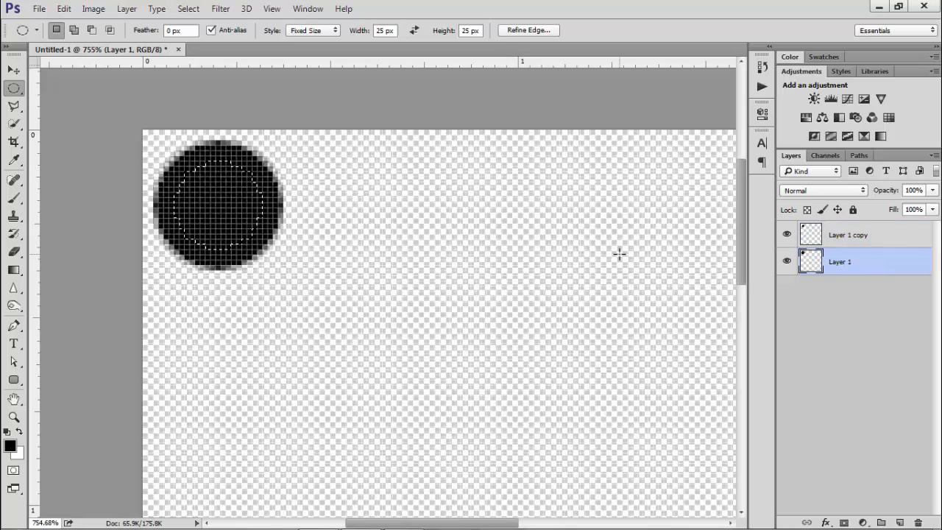
key(ctrl+shift+j)
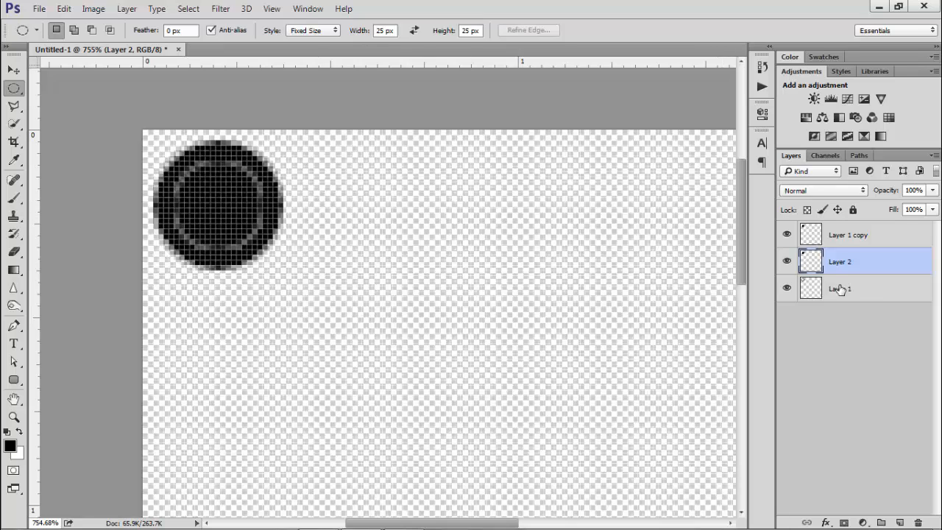
Merge the cut layer down into Layer 1 and delete the Layer 1 copy layer, leaving a ring
key(ctrl+e)
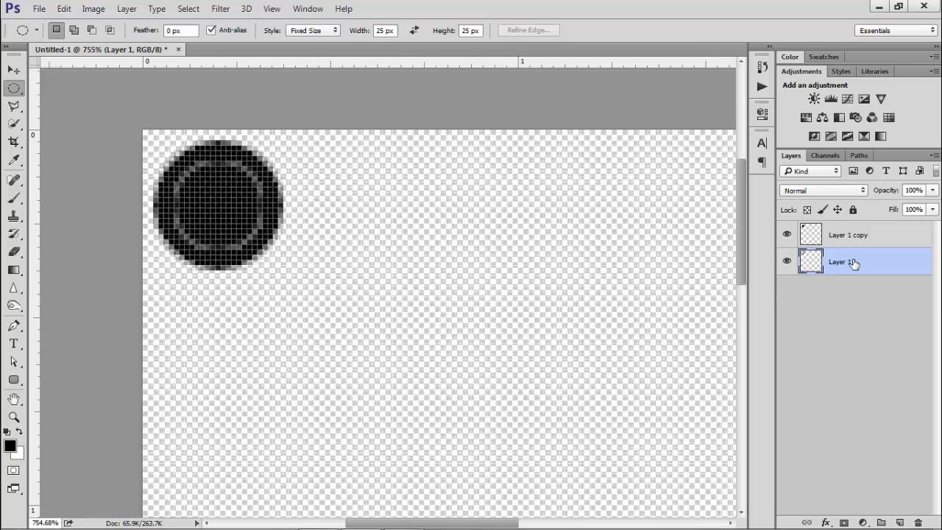
click(843, 243)
key(Delete)
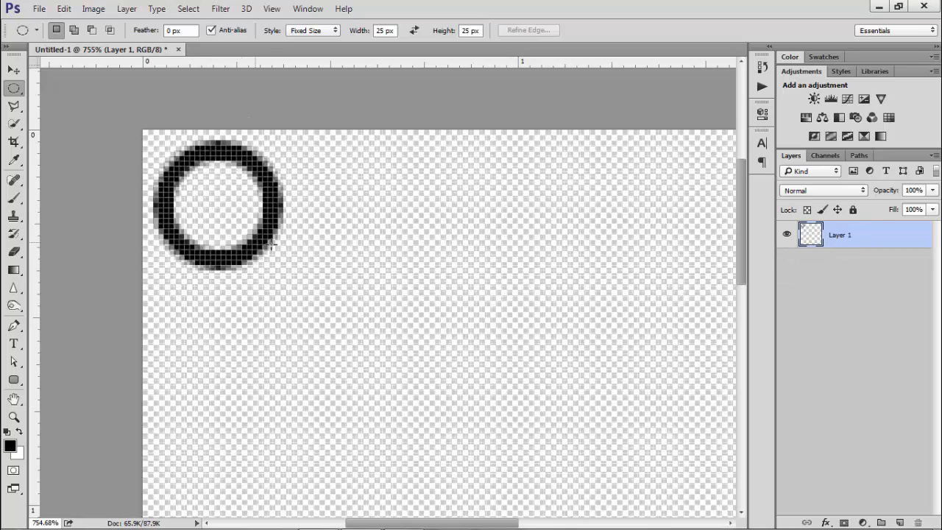
Duplicate the ring and scale the copy down to about 48% with Free Transform
key(ctrl+j)
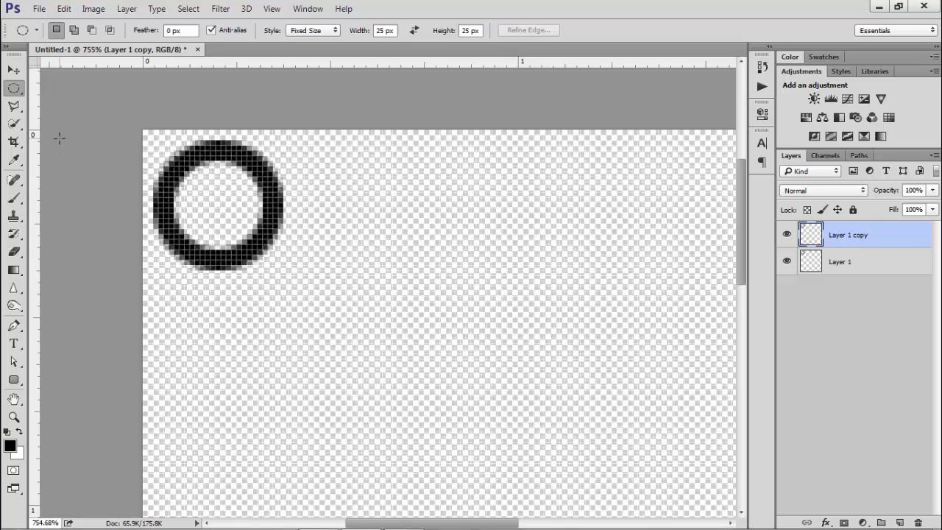
key(ctrl+t)
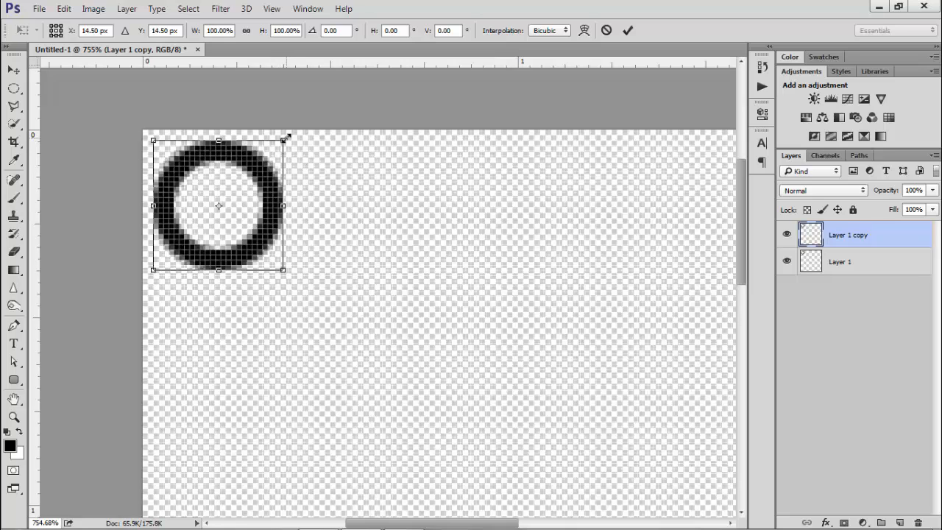
drag(287, 136, 233, 156)
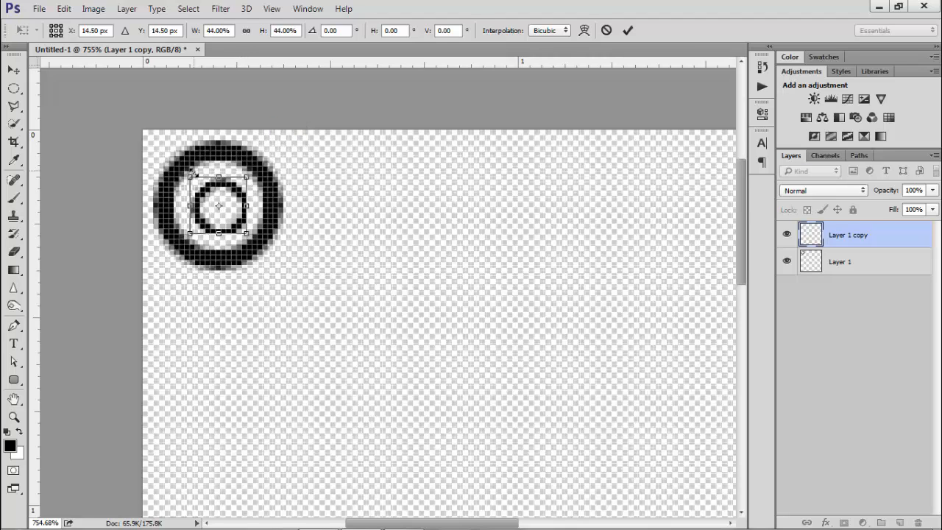
drag(187, 178, 184, 172)
key(m)
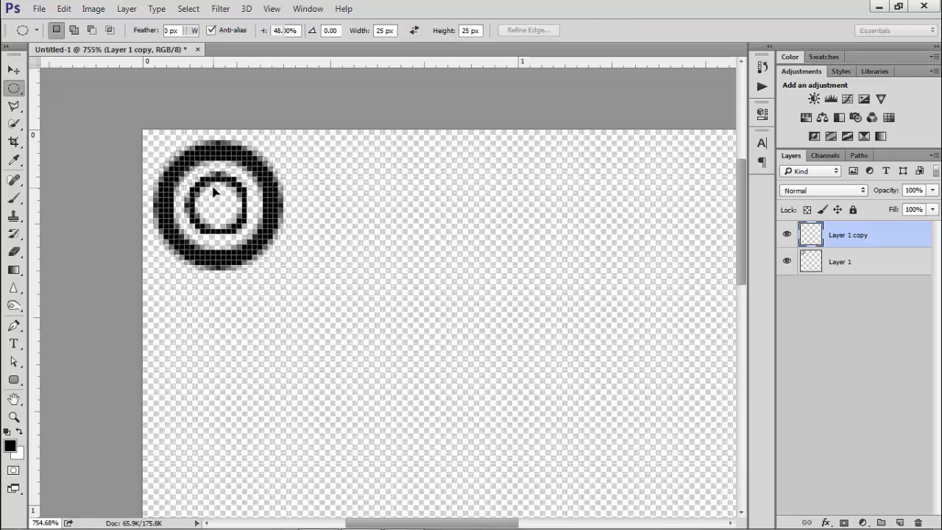
Move the smaller ring so it sits centred inside the outer ring
key(ctrl+0)
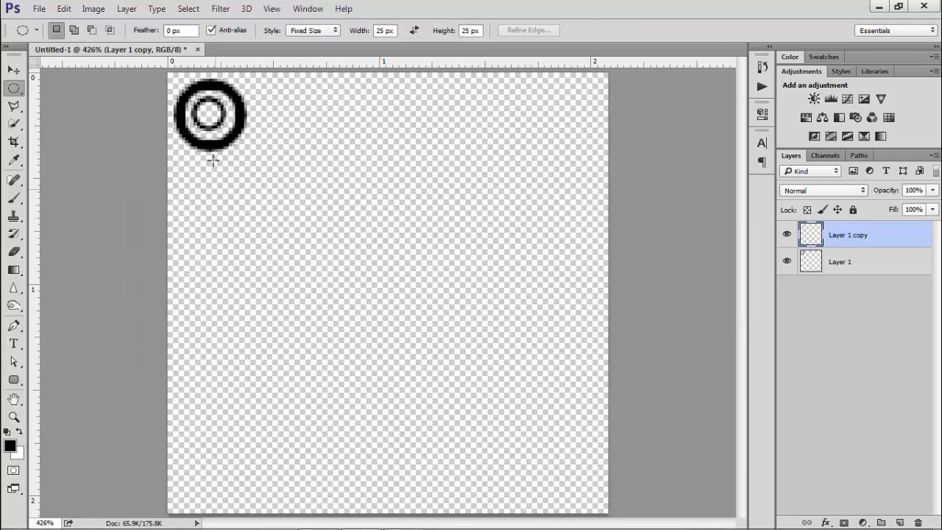
scroll(188, 90, up, 6)
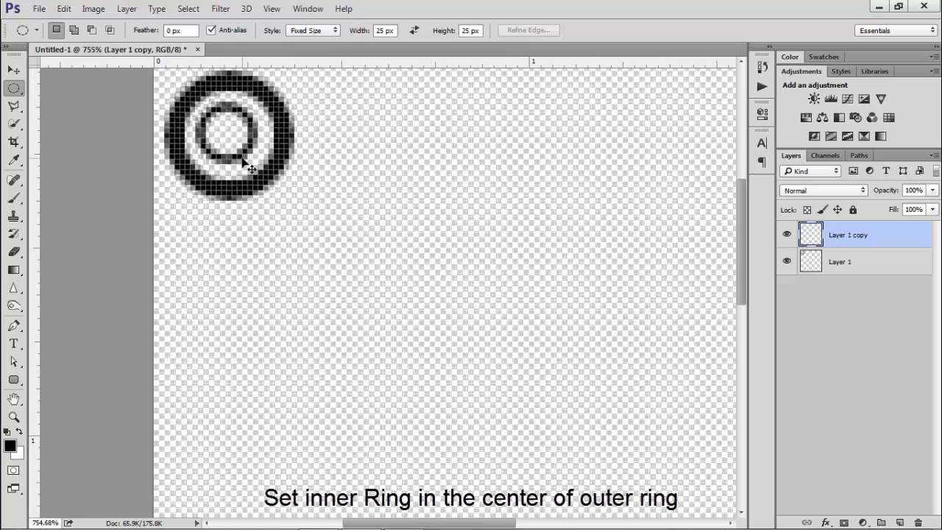
key(ctrl+t)
drag(258, 165, 262, 169)
key(Return)
key(m)
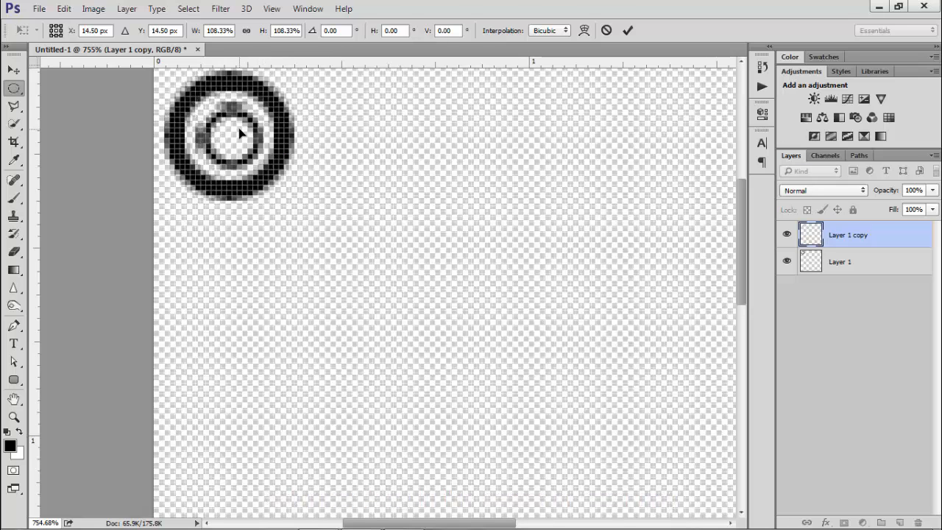
Select both ring layers and merge them into a single layer
scroll(241, 132, down, 1)
scroll(241, 132, down, 3)
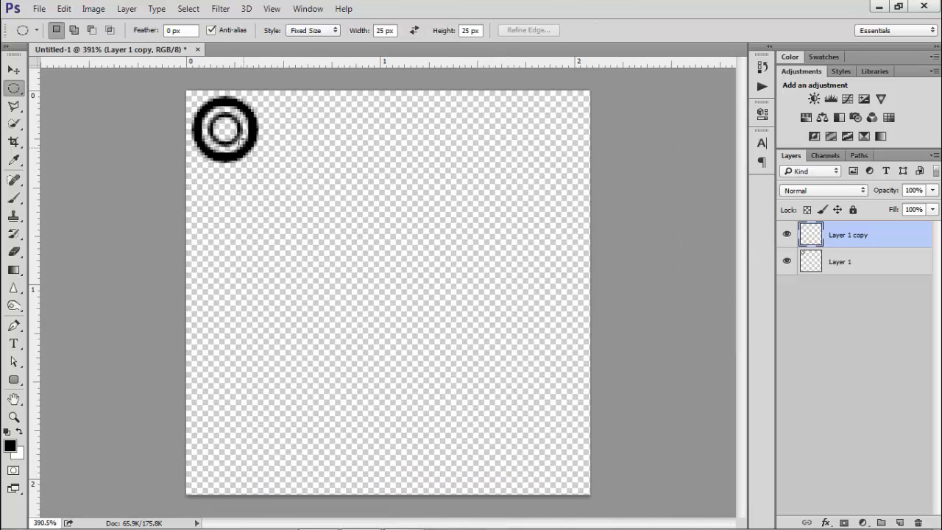
scroll(102, 153, up, 2)
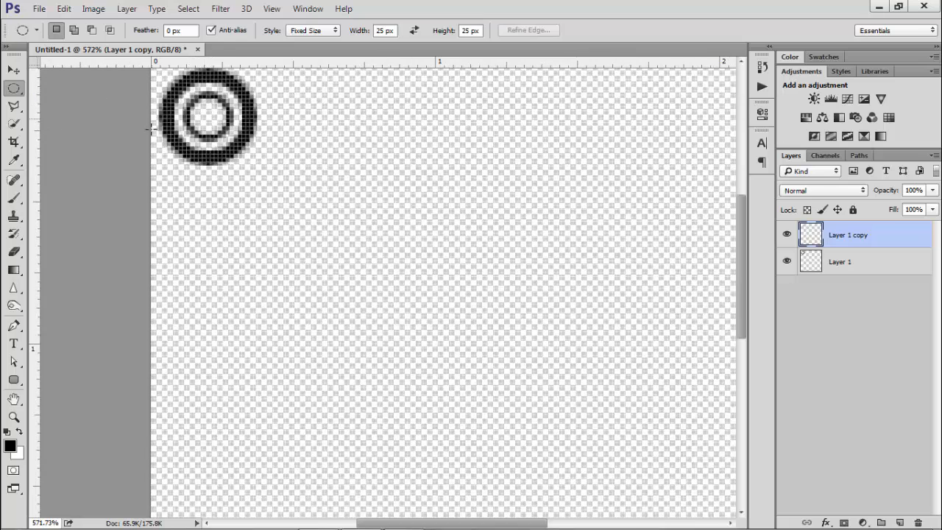
click(14, 69)
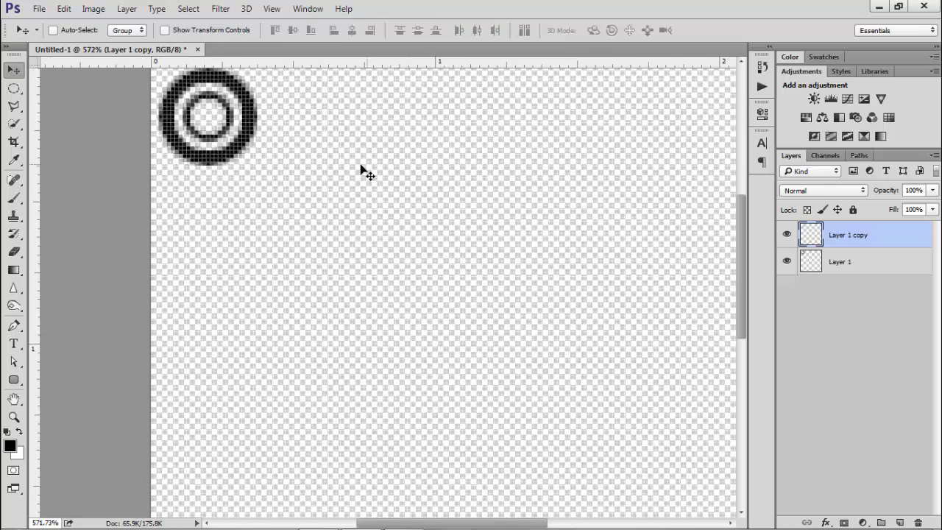
scroll(331, 162, down, 2)
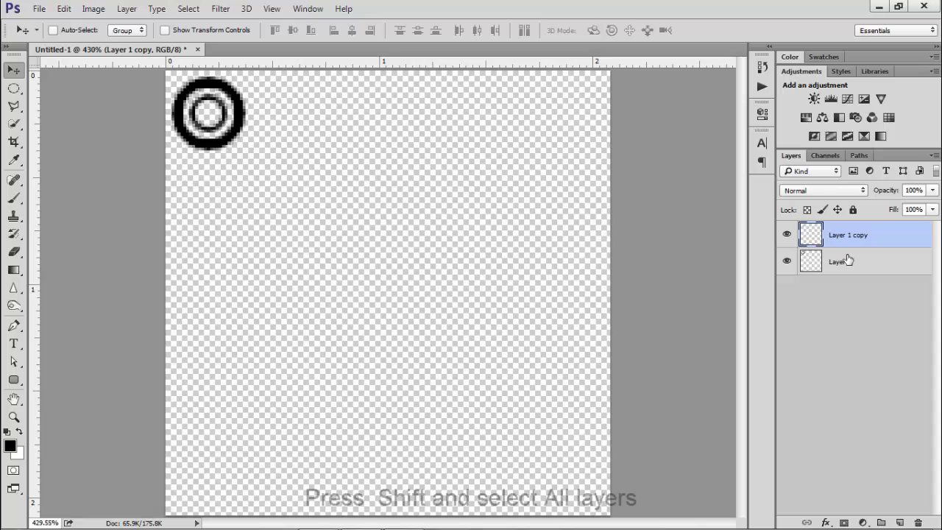
shift+click(847, 261)
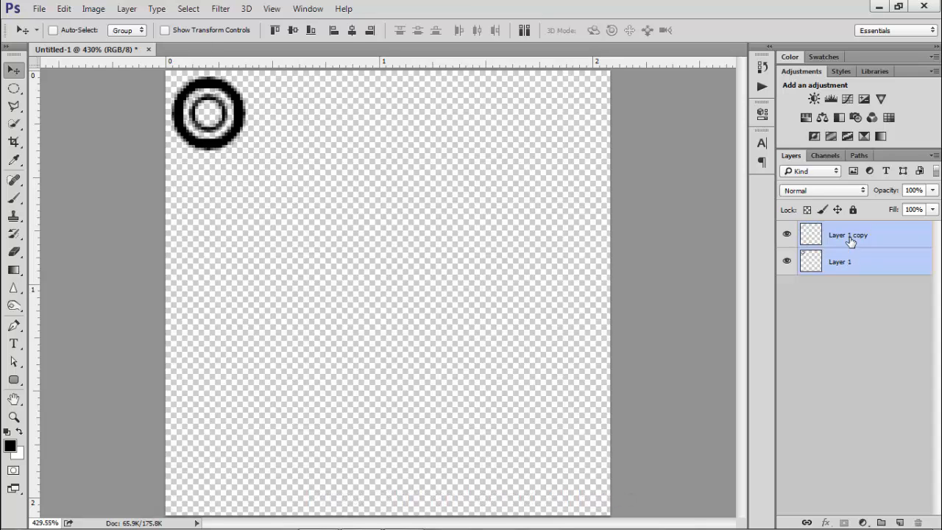
key(ctrl+e)
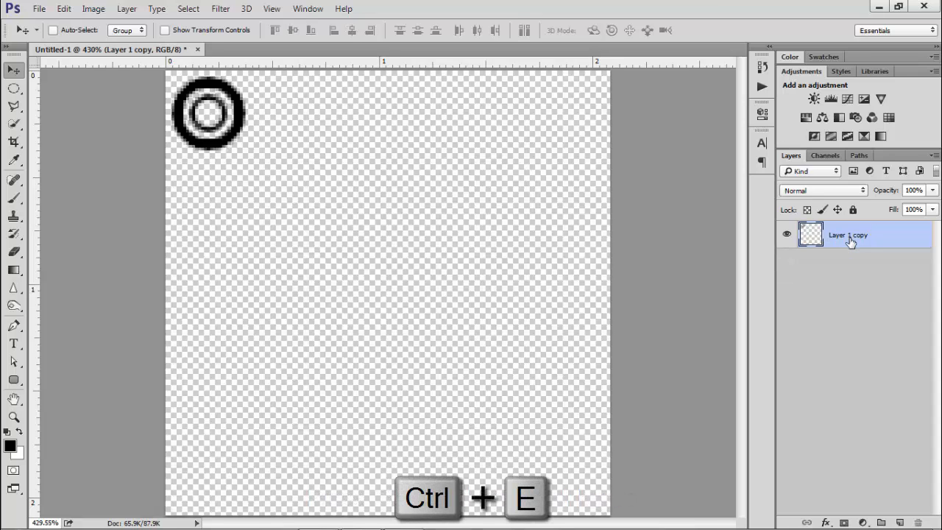
scroll(204, 54, up, 1)
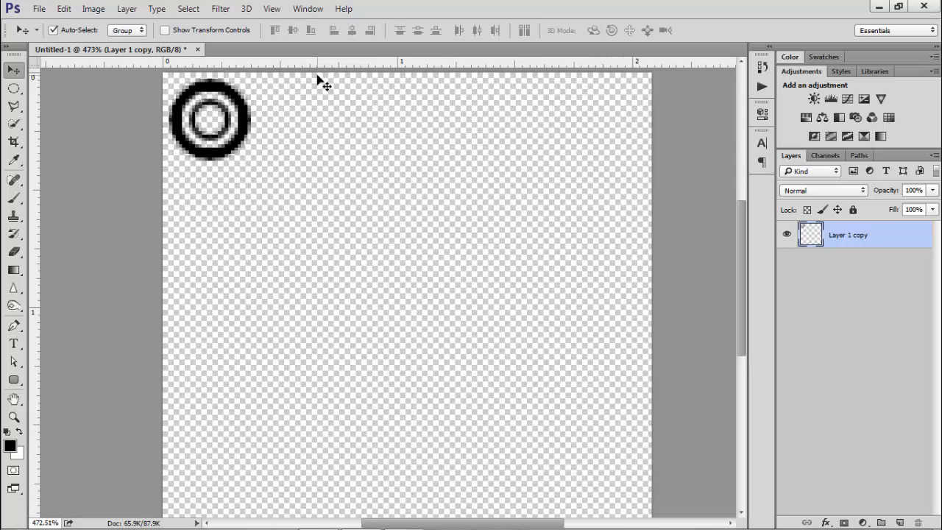
key(ctrl+r)
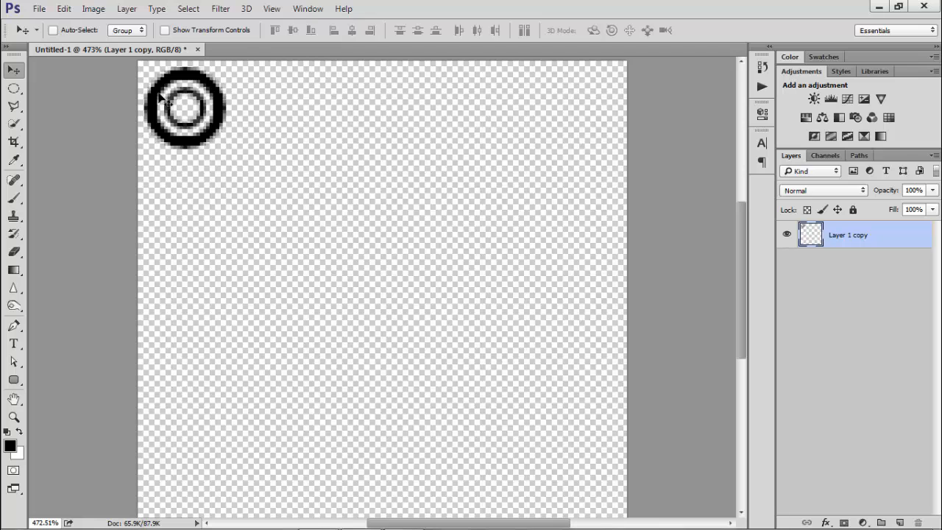
drag(744, 247, 734, 213)
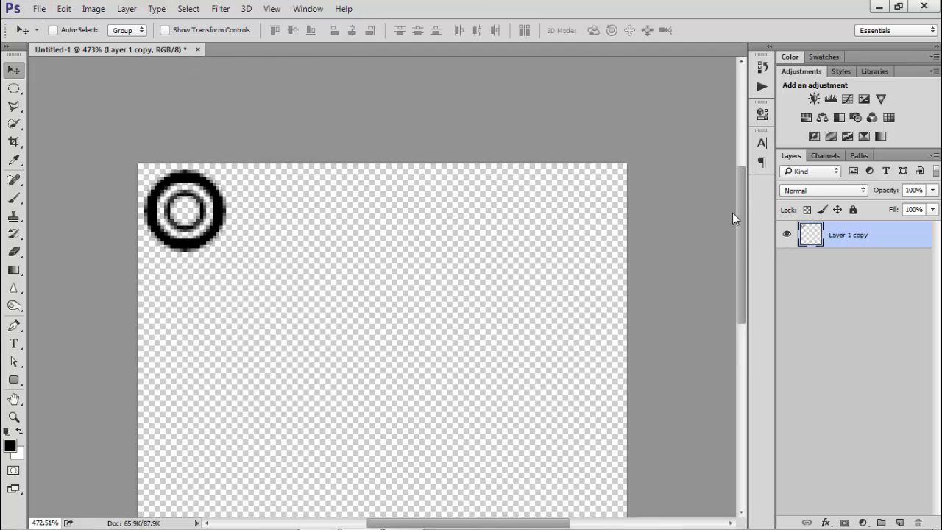
key(ctrl+r)
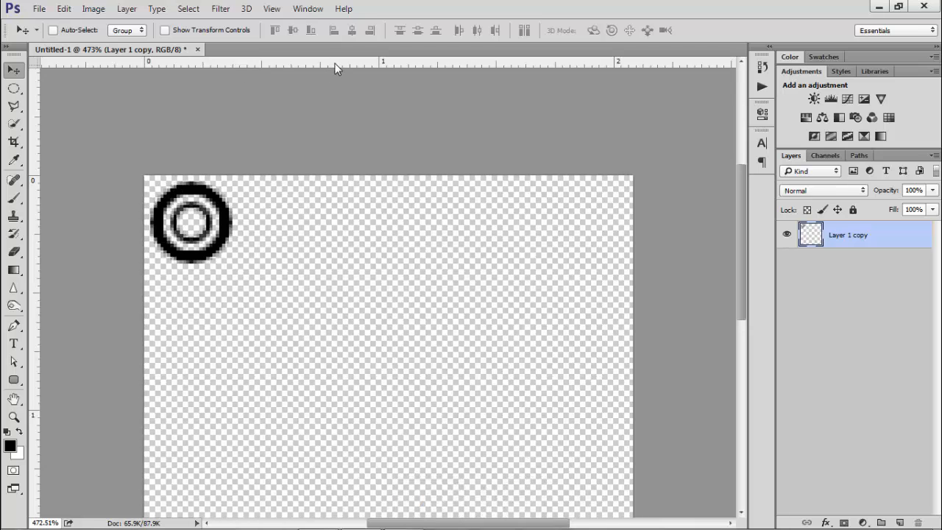
Add a horizontal and a vertical guide running through the centre of the double ring
drag(332, 63, 301, 222)
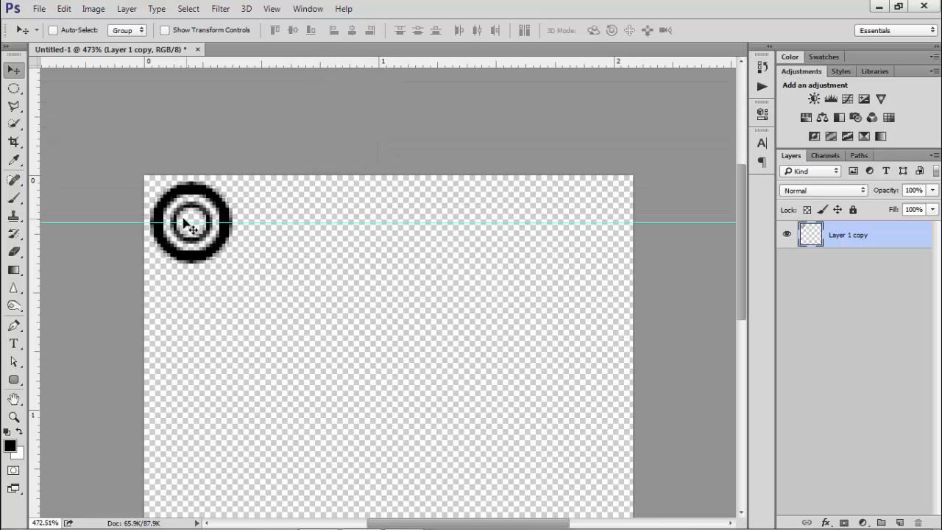
scroll(193, 228, up, 1)
scroll(193, 229, up, 5)
scroll(162, 228, down, 4)
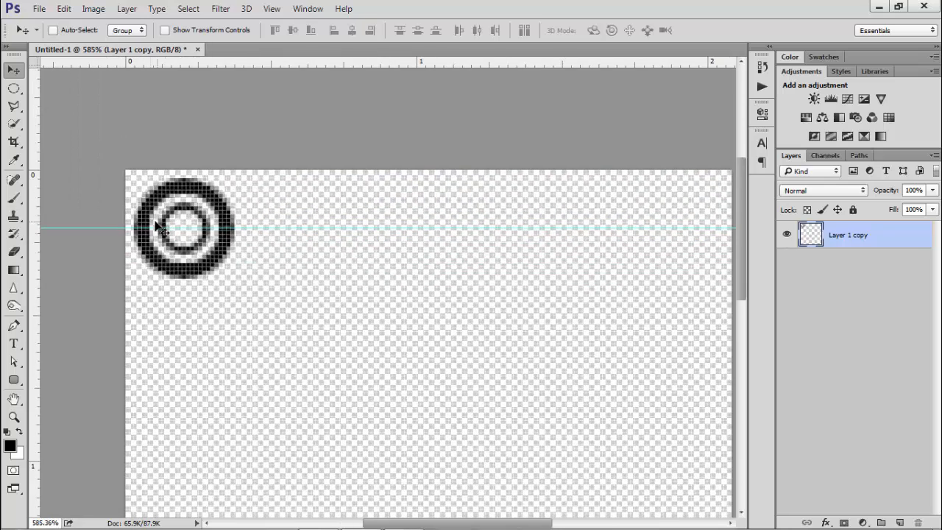
drag(35, 227, 183, 230)
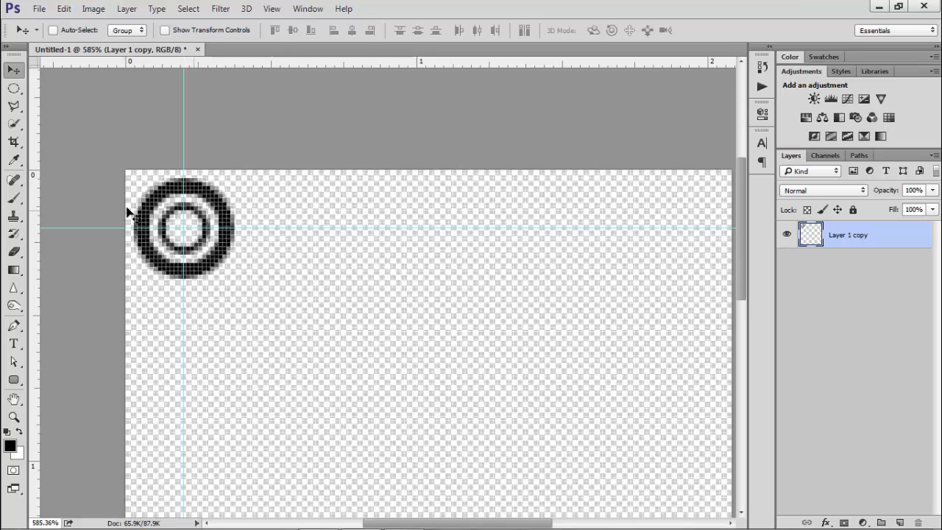
Duplicate the ring layer and nudge the copy to the right in three shifted steps
scroll(202, 243, down, 2)
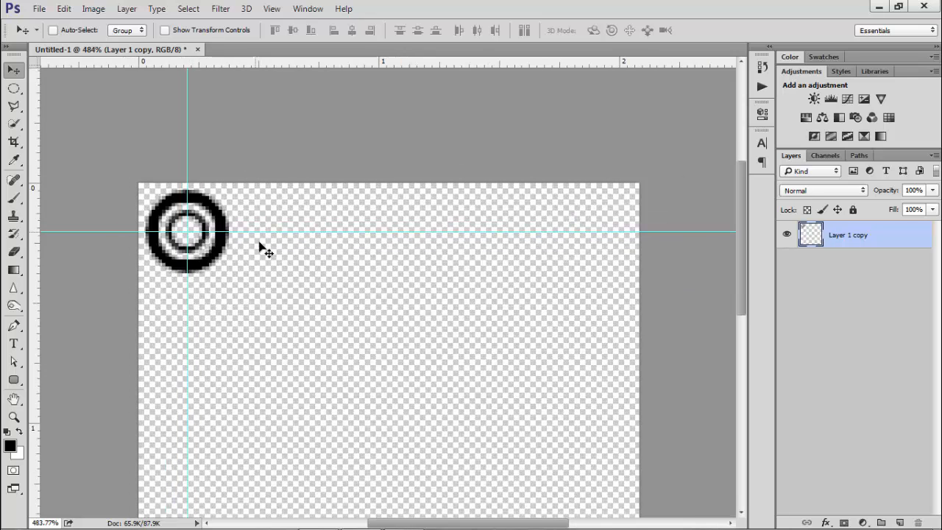
scroll(263, 258, down, 1)
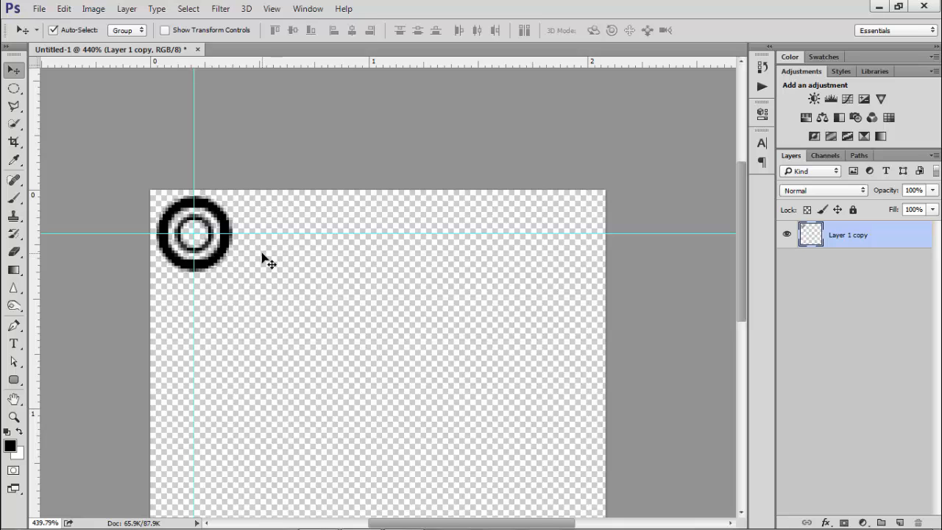
key(ctrl+j)
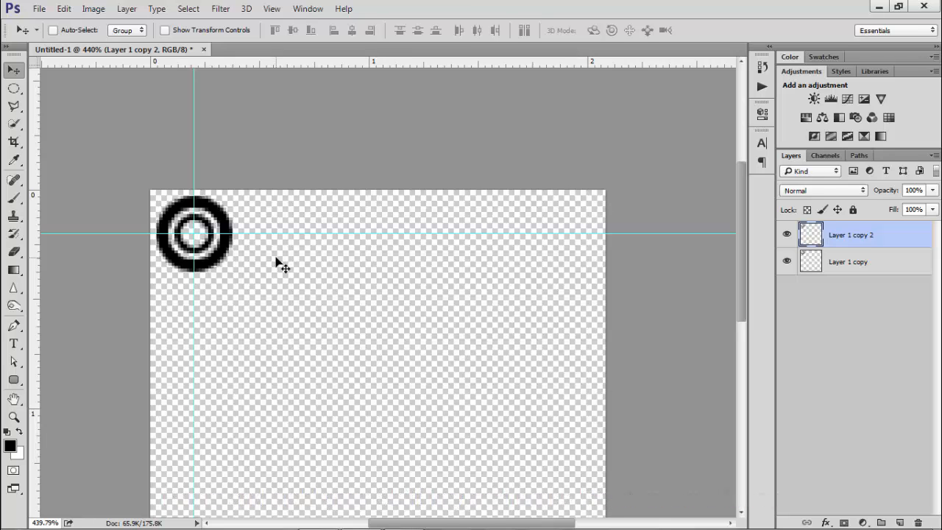
key(shift+Right)
key(shift+Right)
key(shift+Right)
key(shift+Right)
key(shift+Right)
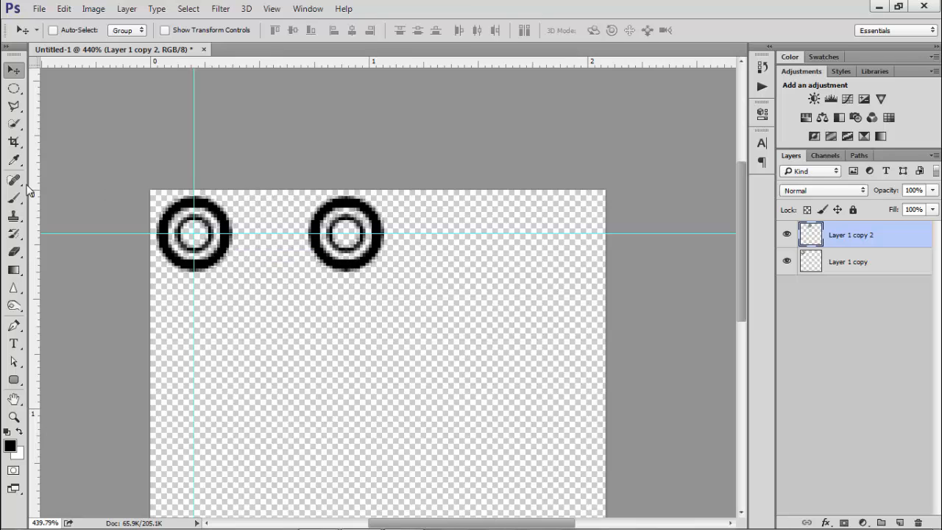
Add a vertical guide through the centre of the second ring
drag(32, 188, 349, 179)
scroll(358, 210, up, 2)
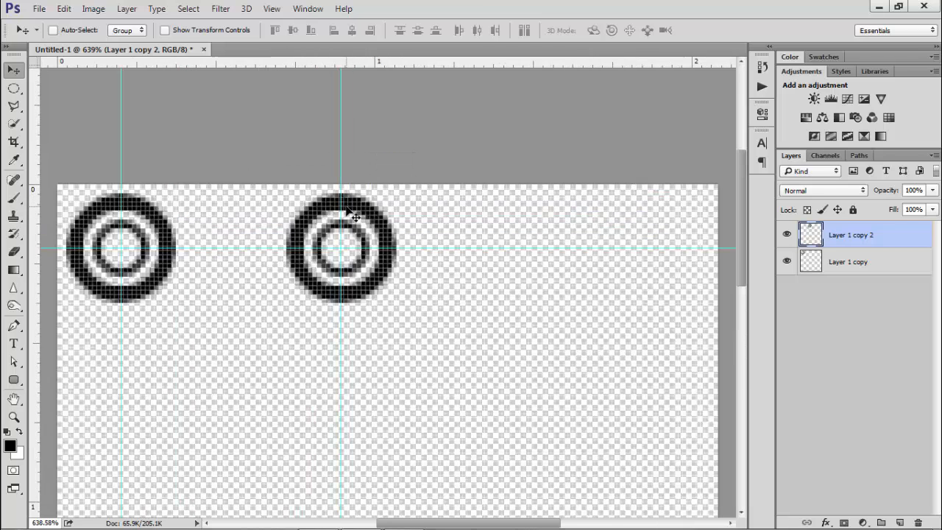
scroll(365, 234, down, 2)
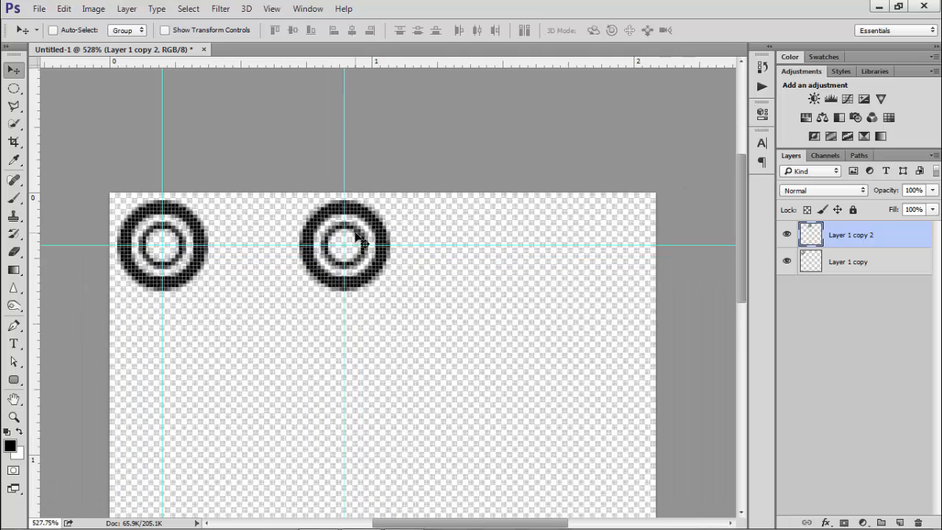
scroll(423, 231, down, 1)
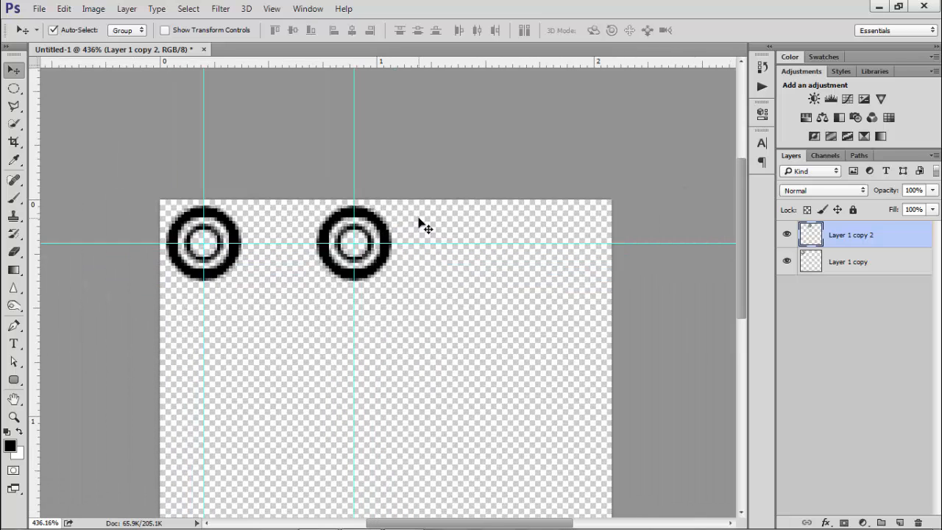
Duplicate the second ring and nudge the copy downward in five shifted steps
key(ctrl+j)
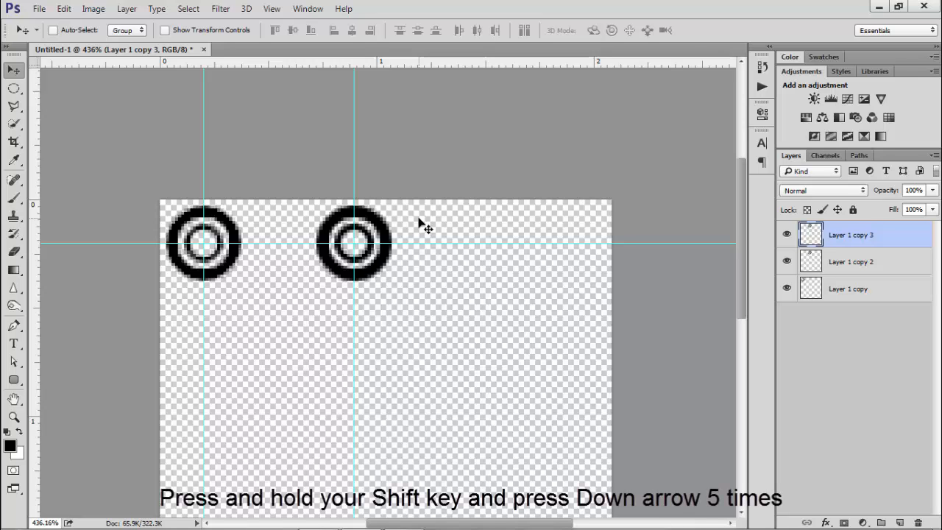
key(shift+Down)
key(shift+Down)
key(shift+Down)
key(shift+Down)
key(shift+Down)
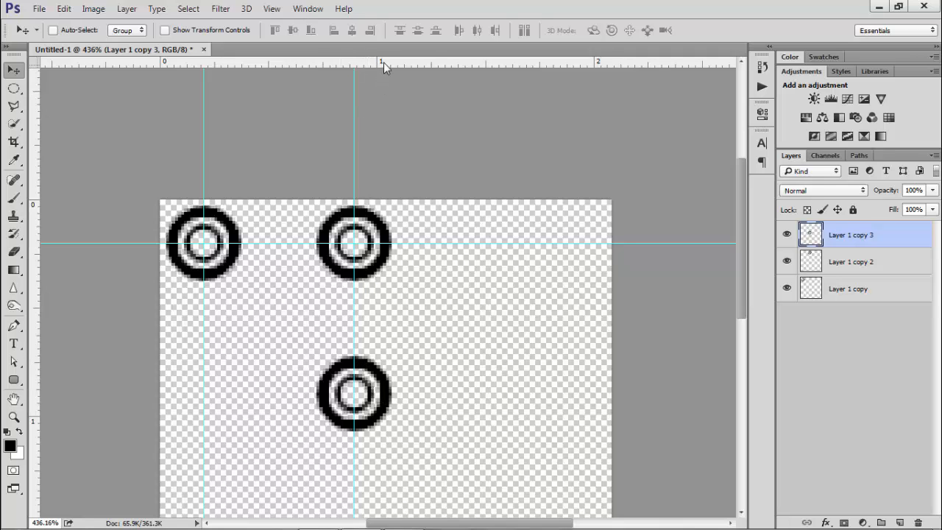
Add a horizontal guide through the centre of the lower ring
drag(463, 62, 466, 398)
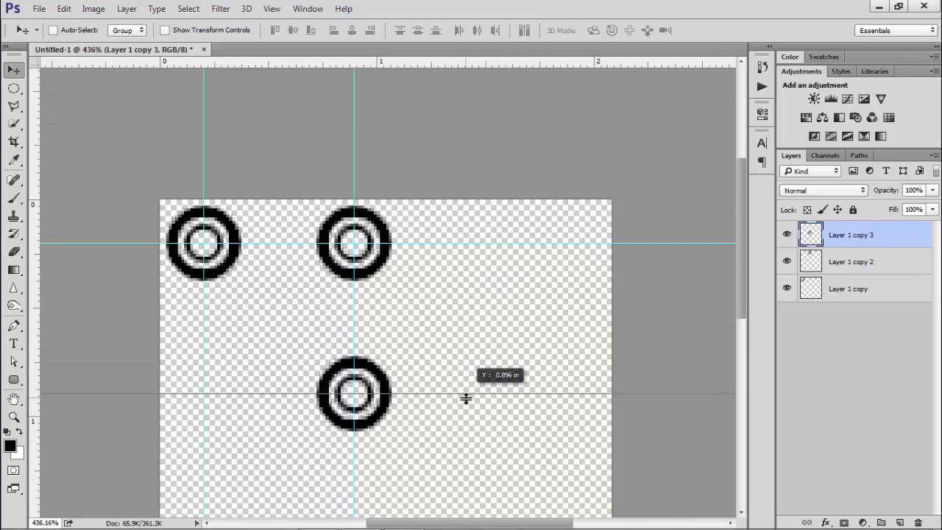
drag(466, 398, 466, 398)
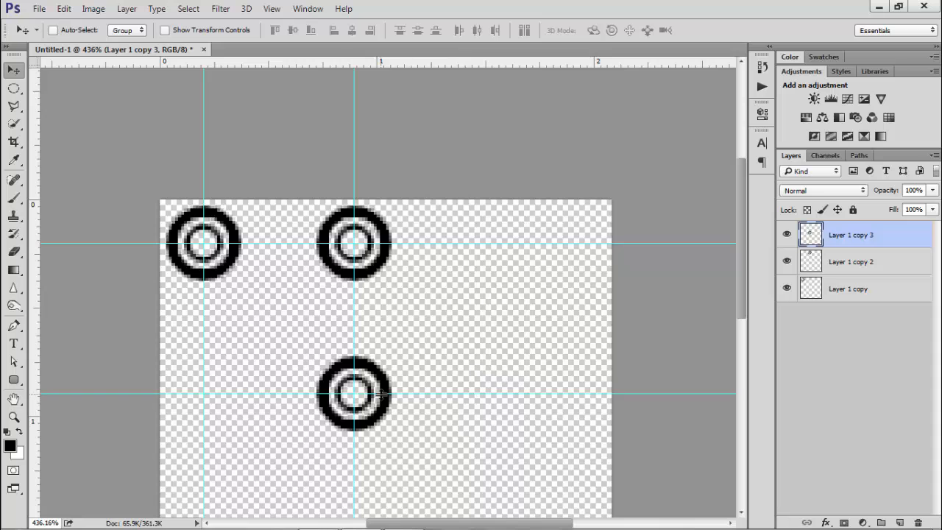
scroll(371, 387, up, 2)
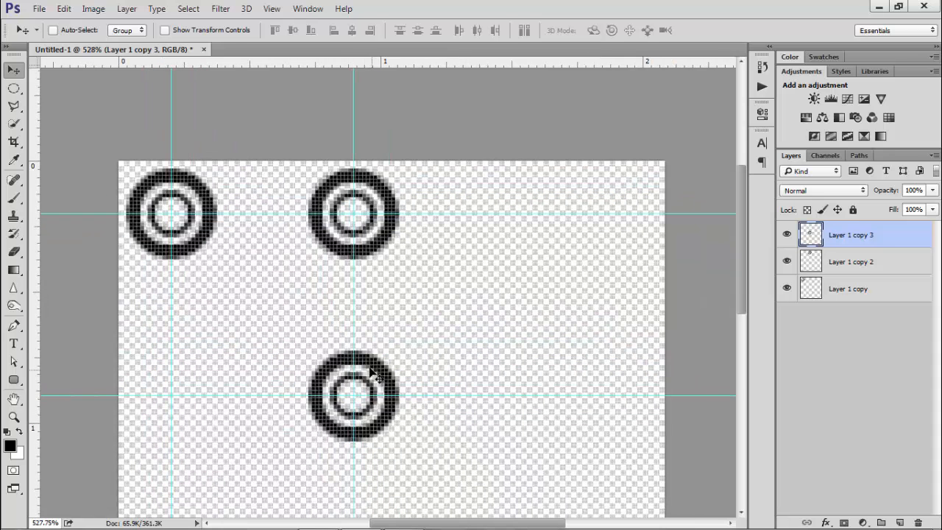
Duplicate the lower ring and nudge the copy left in four shifted steps, under the first ring
key(ctrl+j)
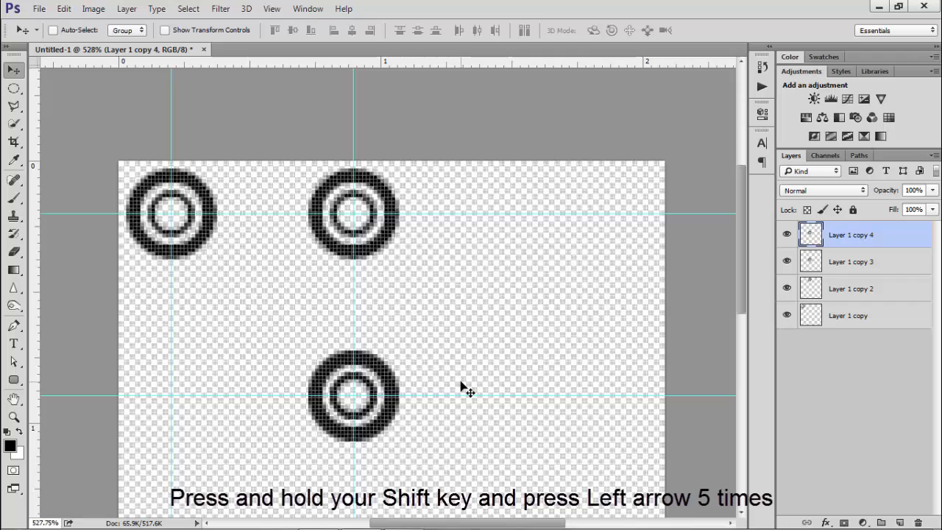
key(shift+Left)
key(shift+Left)
key(shift+Left)
key(shift+Left)
key(shift+Left)
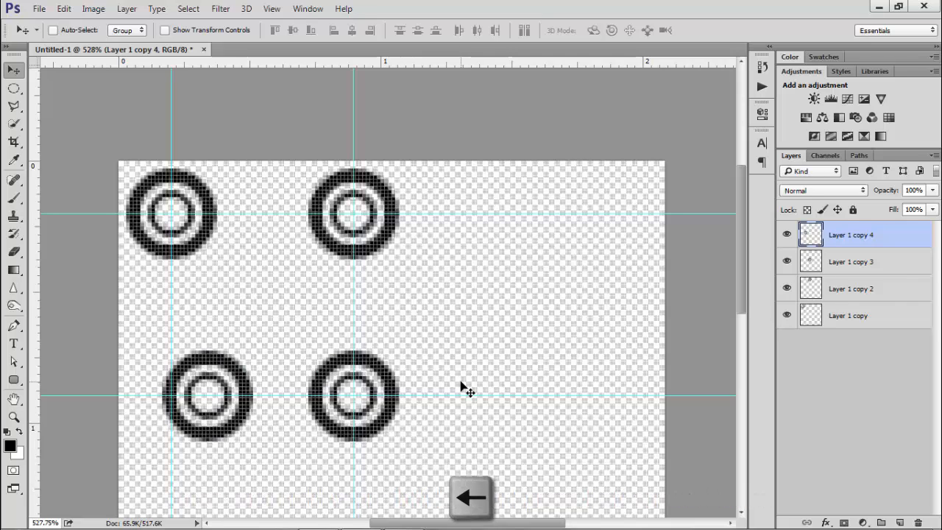
key(shift+Left)
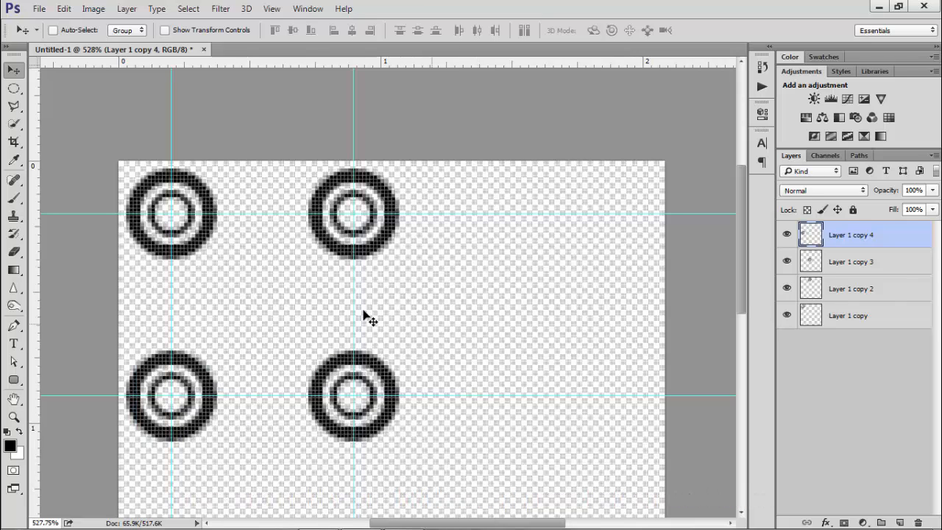
On a new layer, draw a rectangular selection on the horizontal guide beside the first ring and fill it black
scroll(295, 287, down, 1)
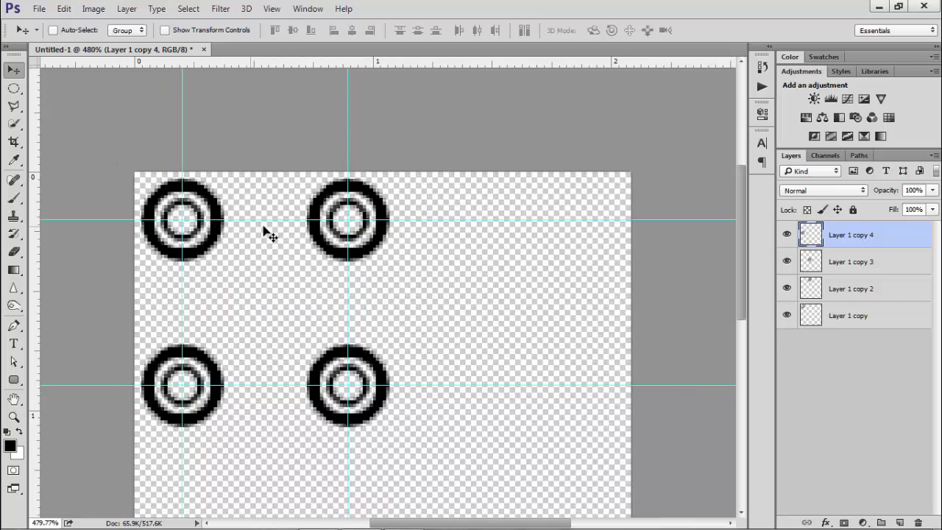
scroll(273, 228, up, 5)
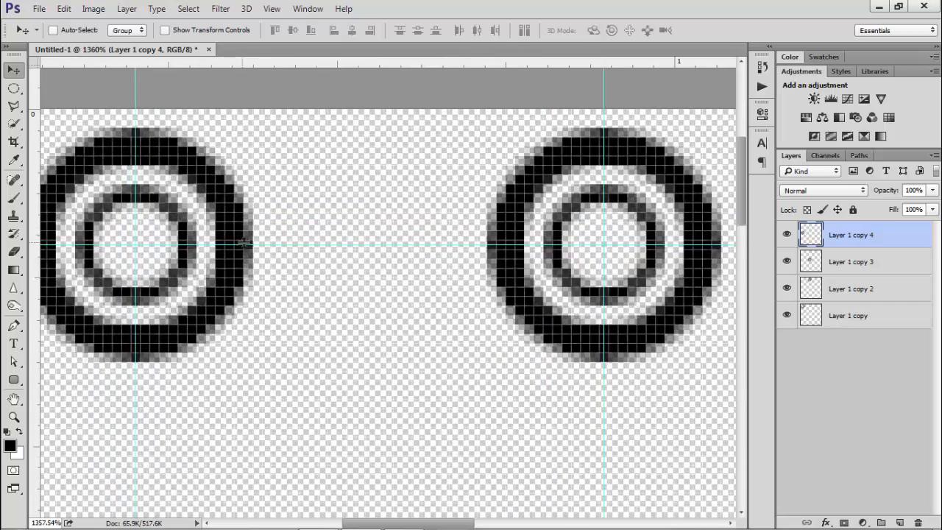
scroll(244, 243, up, 1)
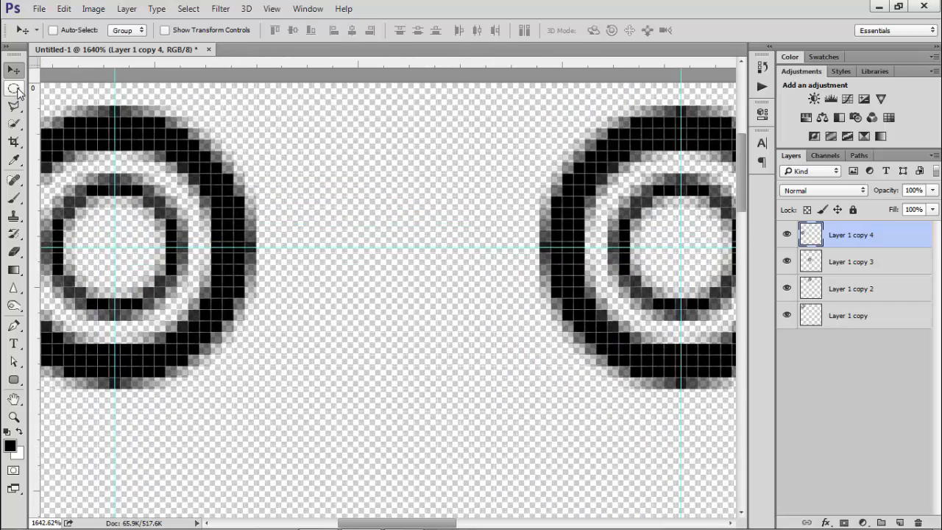
click(14, 88)
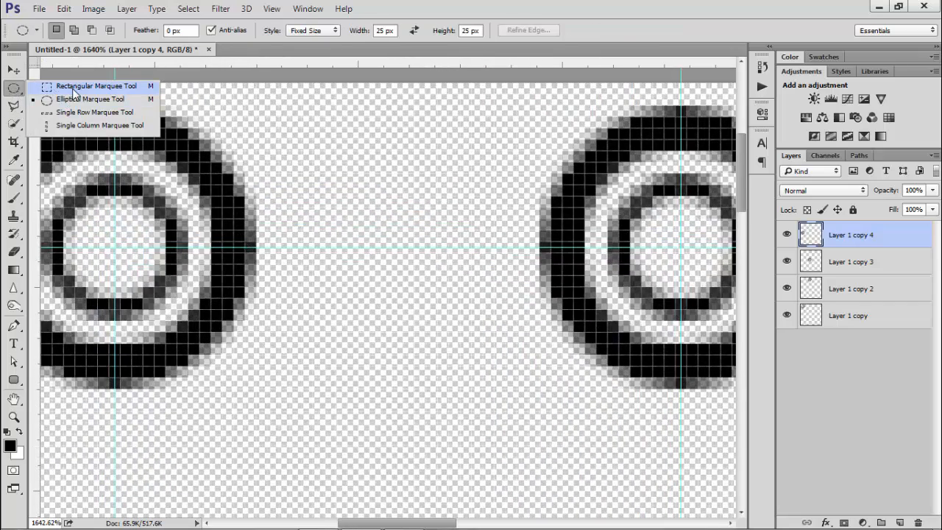
click(73, 88)
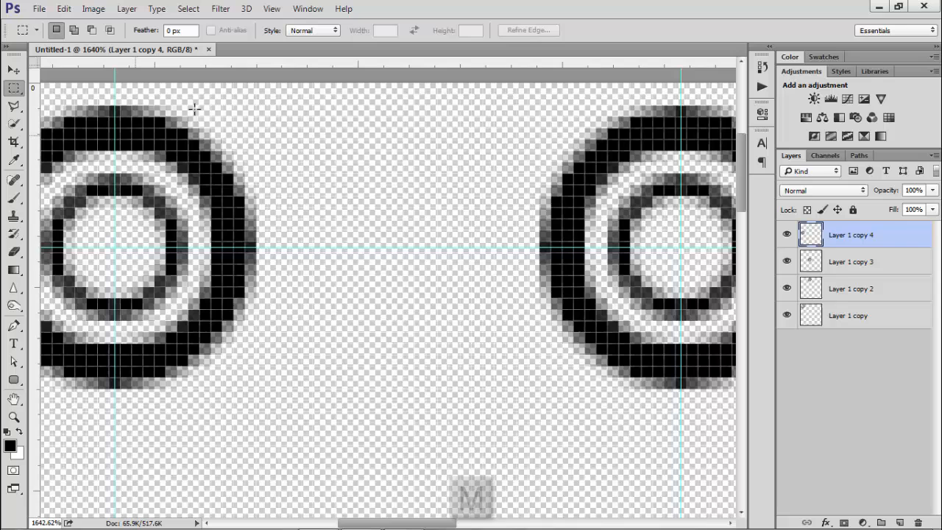
click(902, 523)
scroll(284, 242, up, 2)
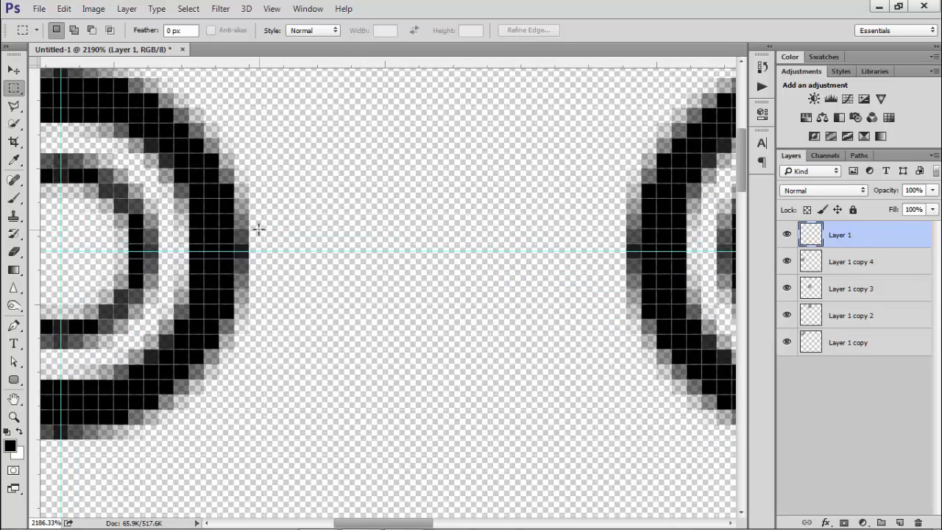
drag(259, 230, 339, 273)
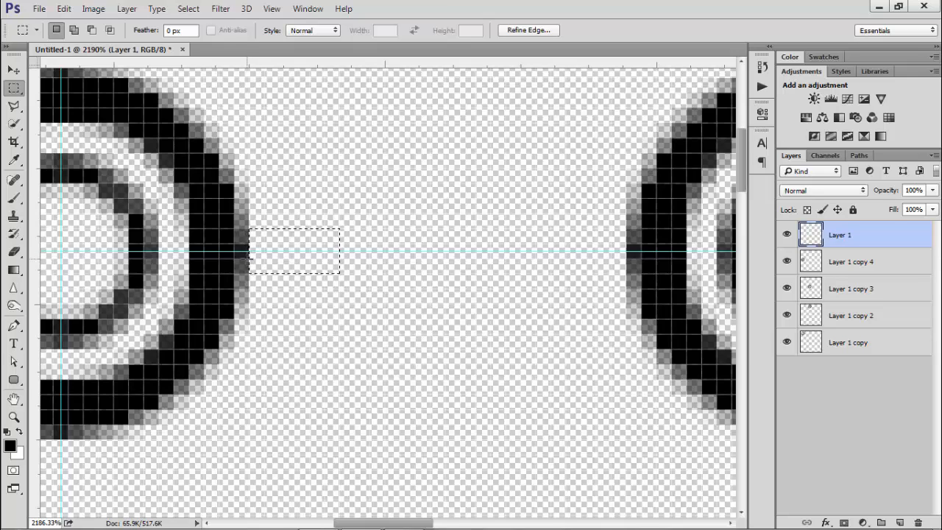
key(alt+BackSpace)
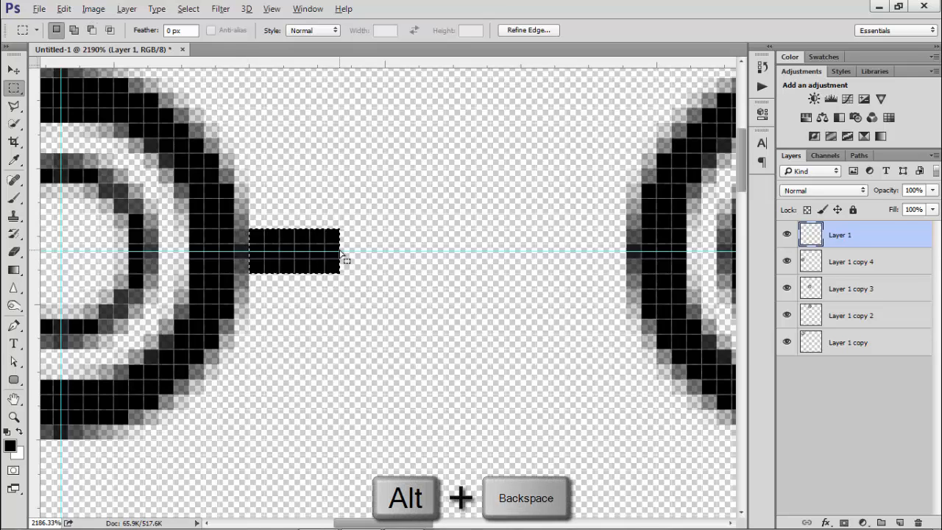
key(ctrl+d)
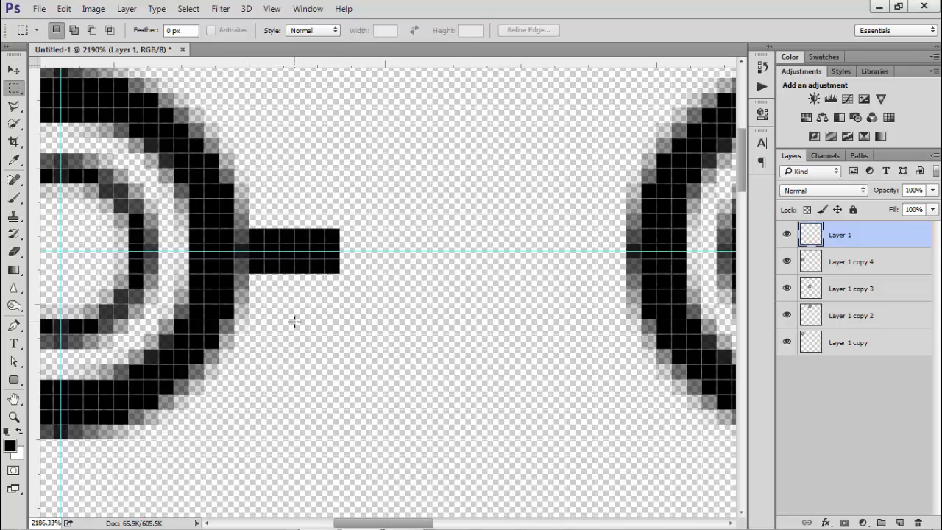
Free Transform the black bar to 450% width so it joins the two top rings
key(ctrl+t)
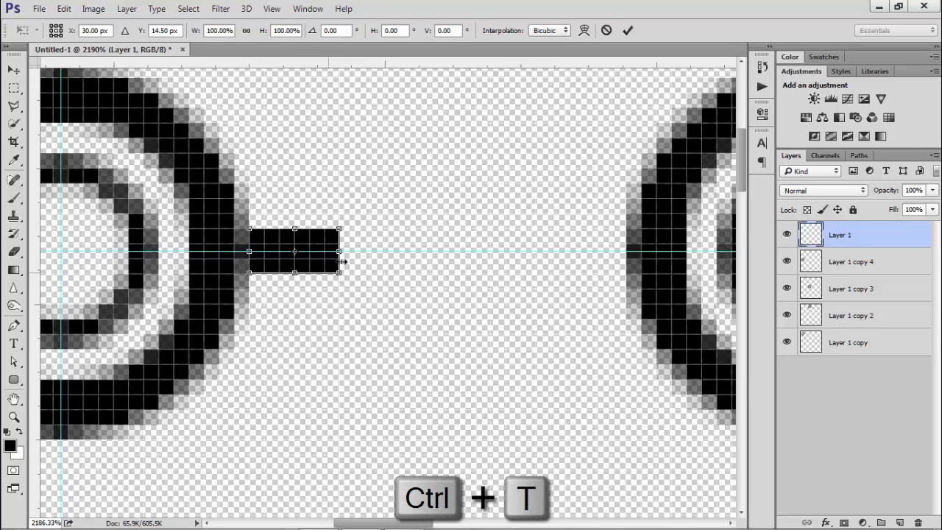
drag(342, 251, 641, 250)
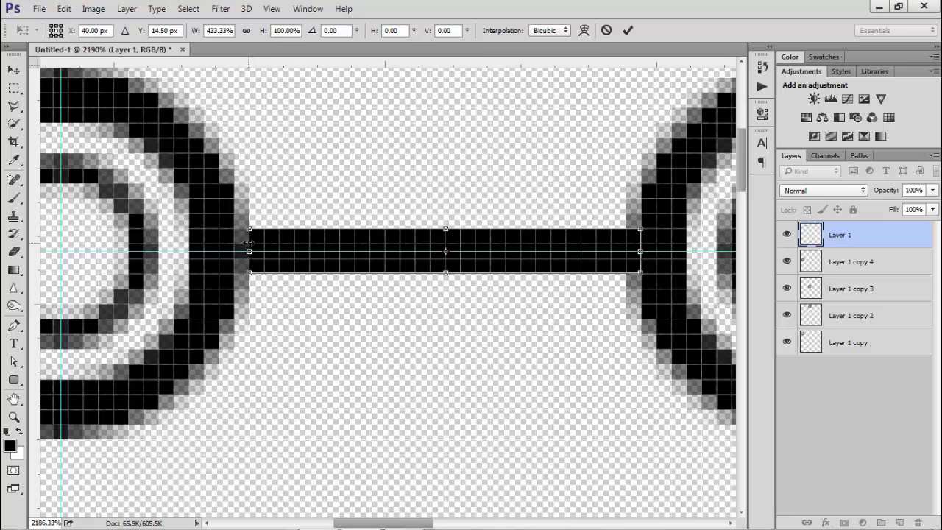
drag(247, 243, 234, 244)
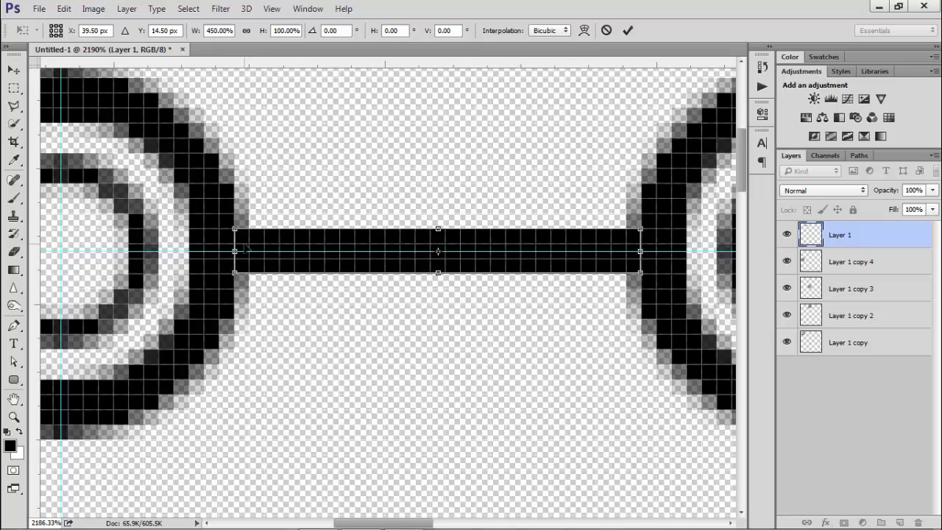
key(Return)
key(m)
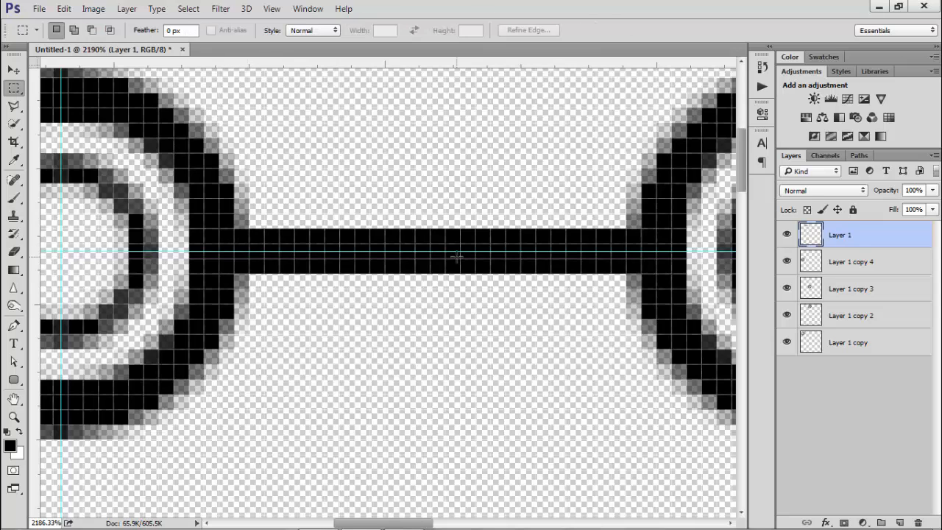
Duplicate the connecting bar layer and switch to the Move tool
scroll(457, 256, down, 6)
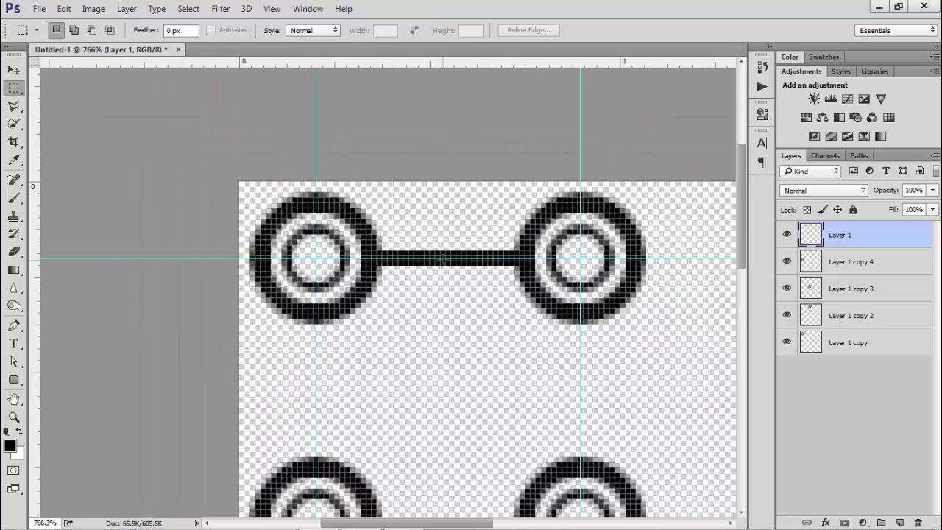
scroll(443, 259, down, 1)
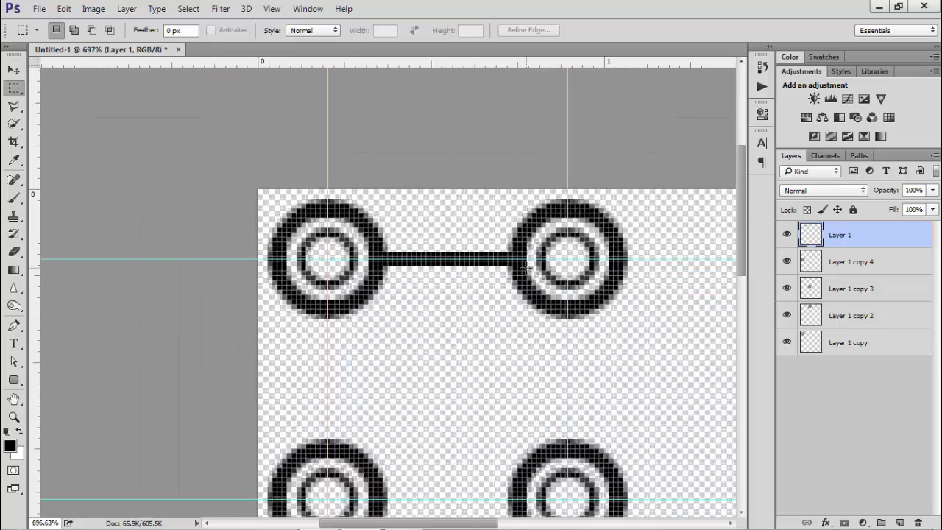
key(ctrl+j)
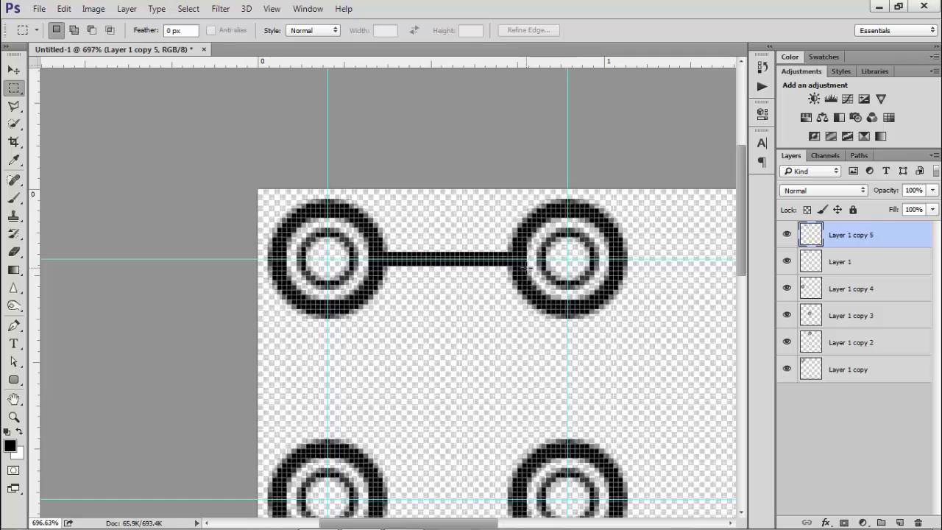
key(v)
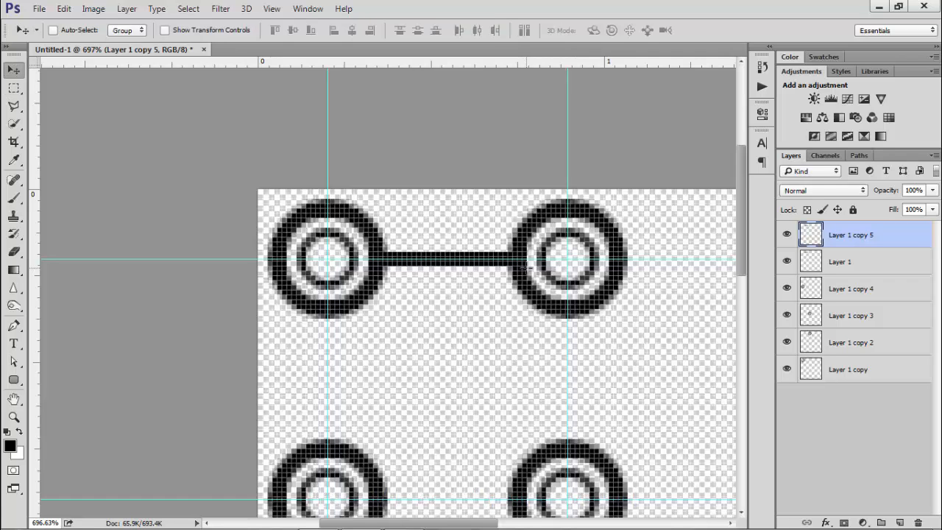
Move the duplicated connecting bar down so it joins the two bottom rings
key(shift+Down)
key(shift+Down)
key(shift+Down)
key(shift+Down)
key(shift+Down)
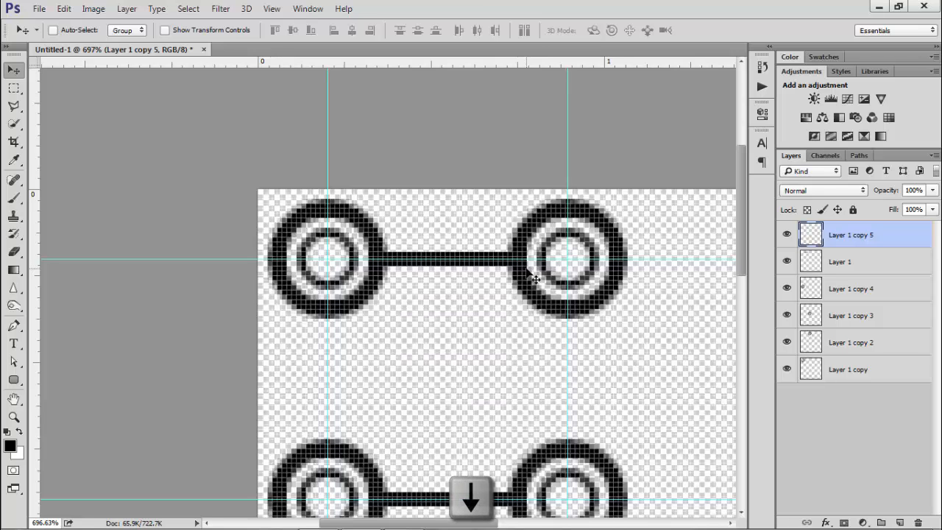
scroll(494, 304, down, 1)
key(ctrl+h)
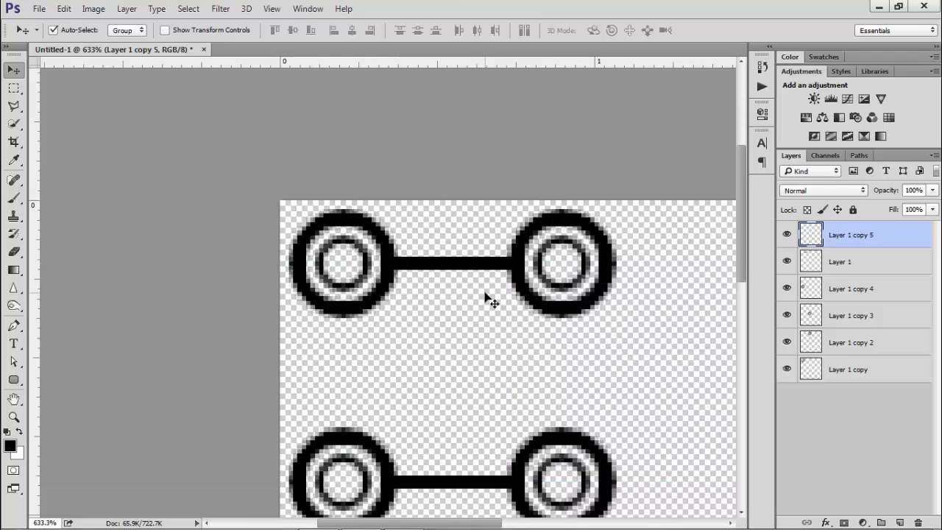
key(ctrl+h)
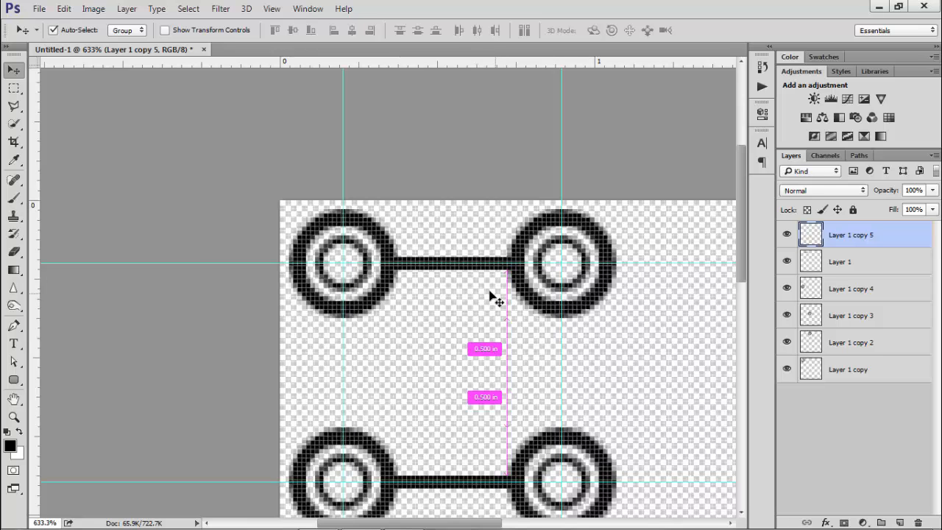
Duplicate the bottom bar and Free Transform the copy, rotating it into a vertical bar
key(ctrl+j)
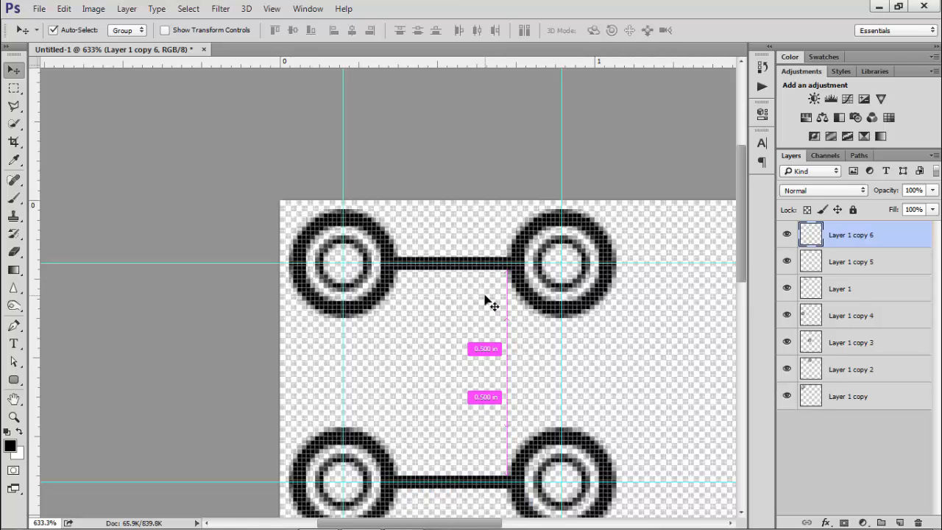
key(ctrl+h)
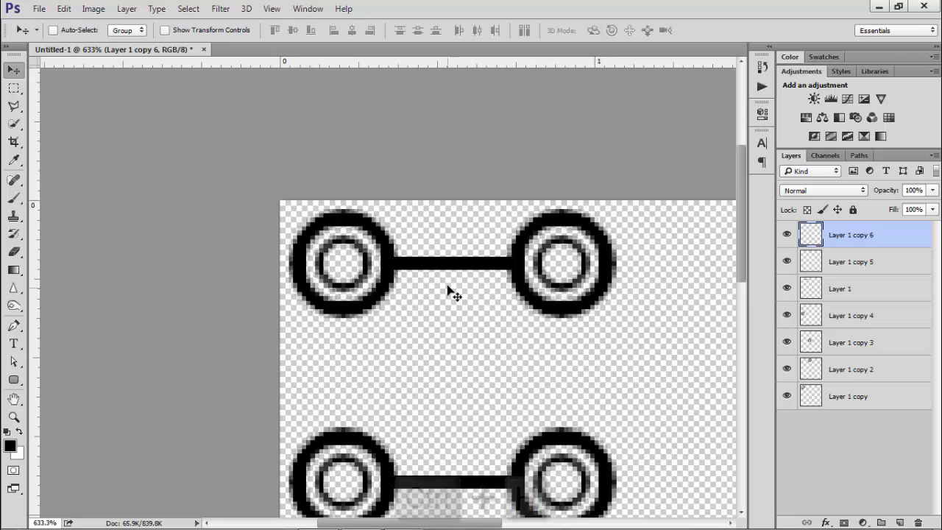
key(ctrl+h)
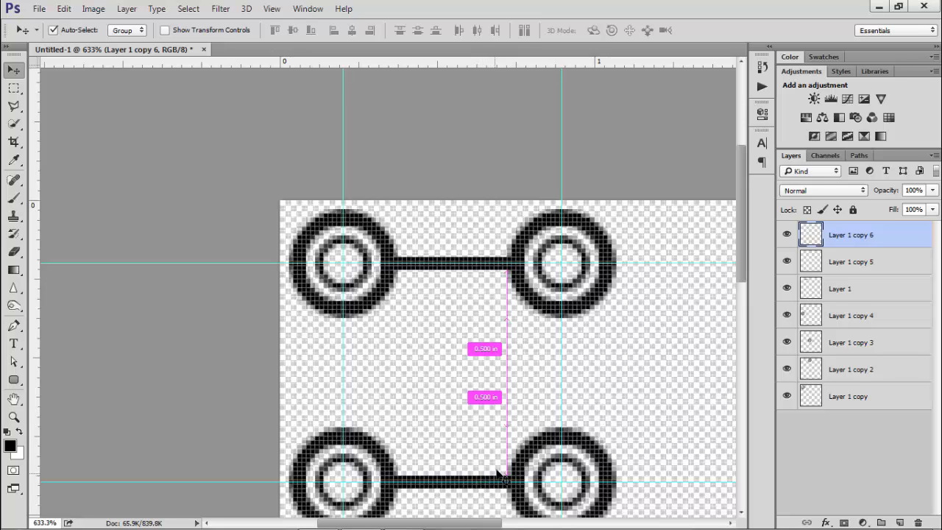
key(ctrl+t)
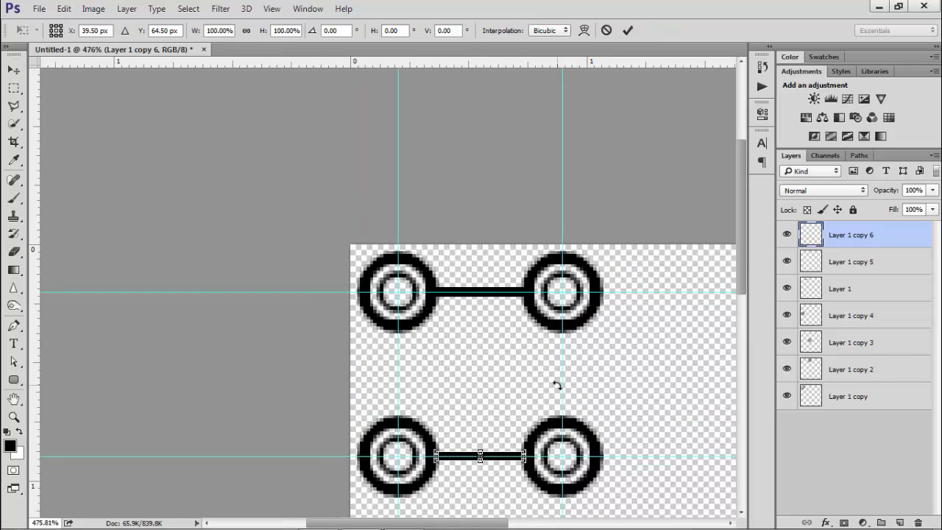
drag(537, 385, 515, 491)
key(Return)
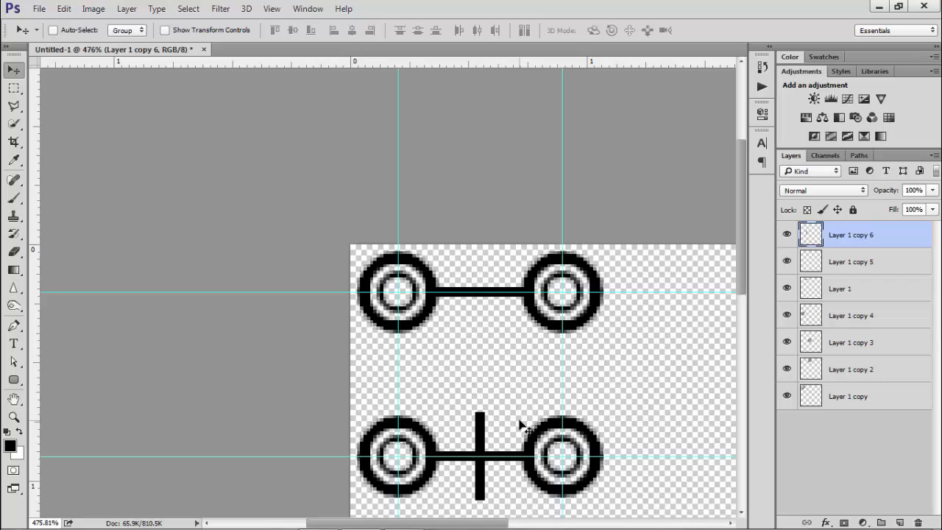
Position the vertical bar on the left vertical guide so it connects the two left rings
key(shift+Left)
key(shift+Left)
key(shift+Left)
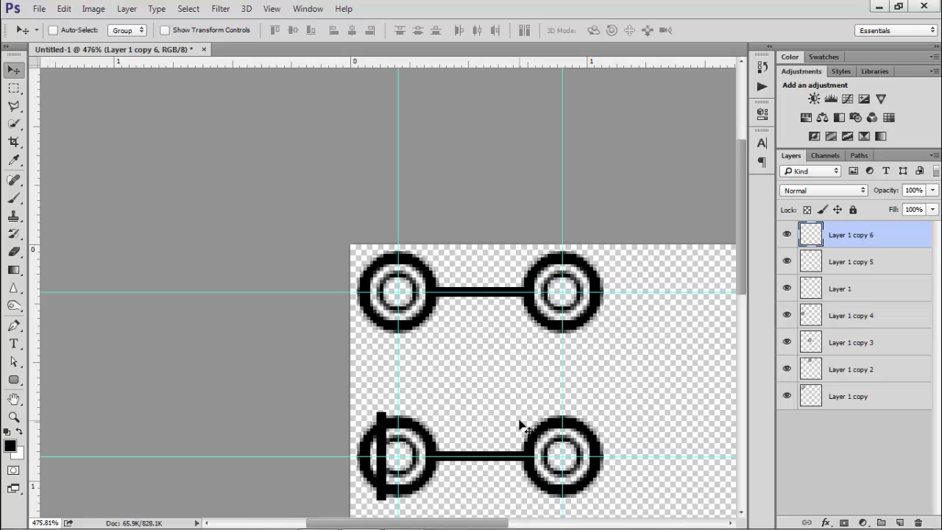
key(Right)
key(Right)
key(Right)
key(Right)
key(Right)
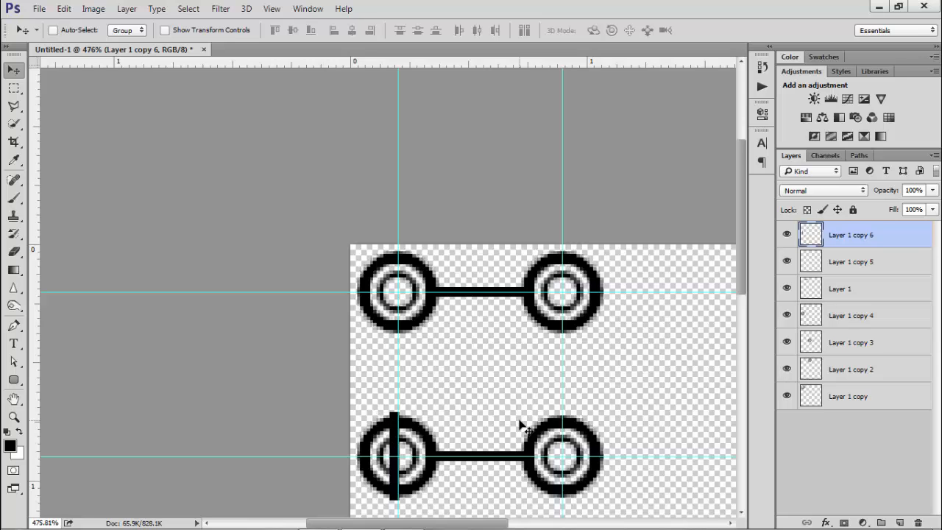
scroll(374, 436, up, 9)
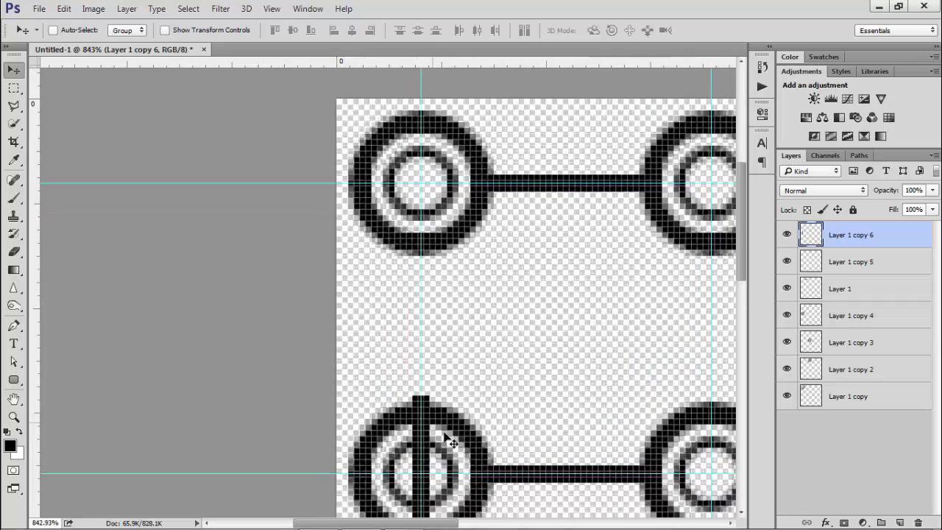
scroll(435, 406, down, 2)
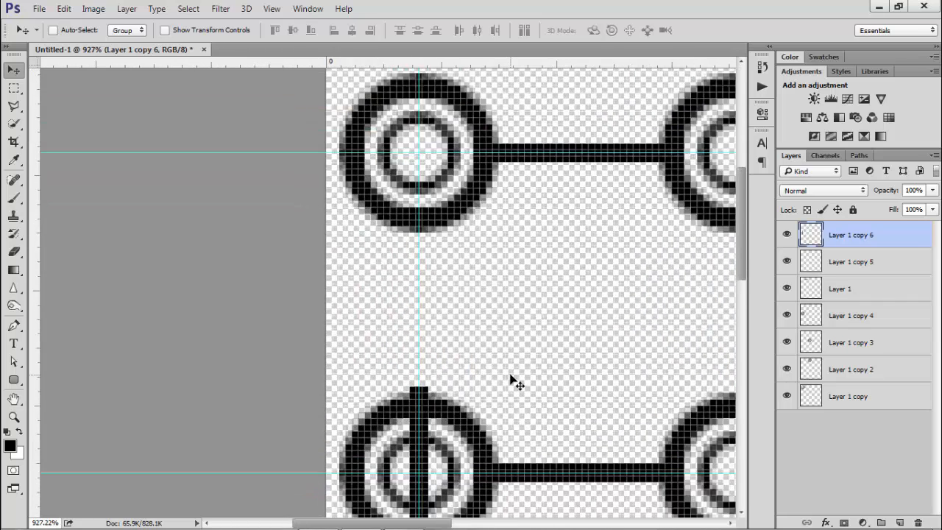
key(Up)
key(Up)
key(Up)
key(Up)
key(Up)
key(Up)
key(Up)
key(Up)
key(Up)
key(Up)
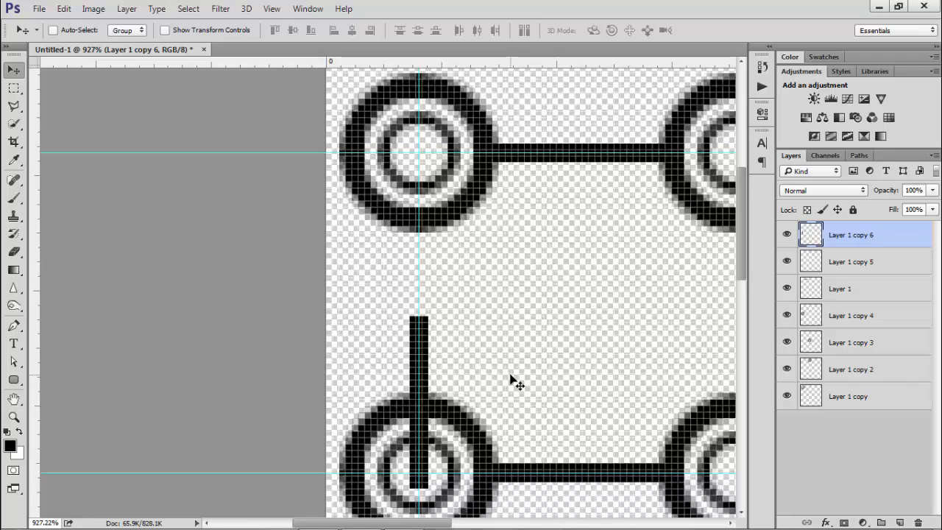
key(Up)
key(Up)
key(Up)
key(Up)
key(Up)
key(Up)
key(Up)
key(Up)
key(Up)
key(Up)
key(Up)
key(Up)
key(Up)
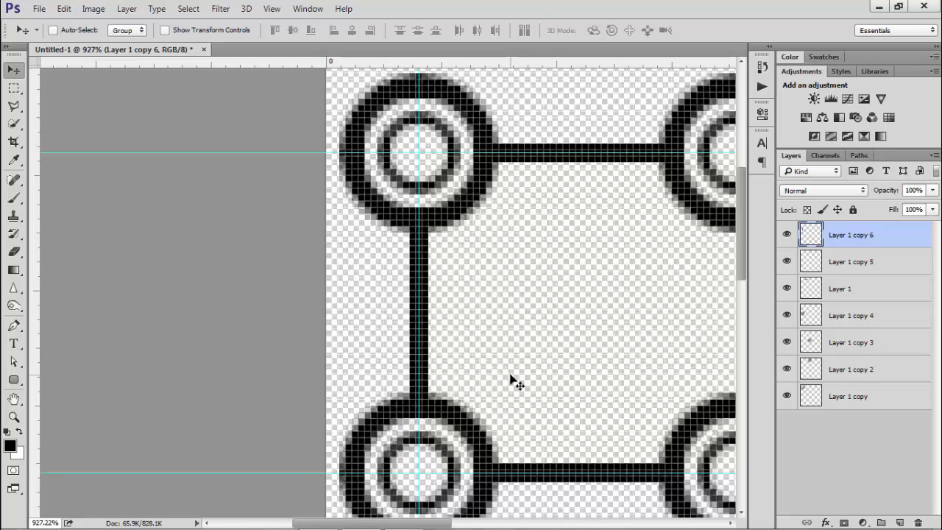
scroll(512, 376, down, 5)
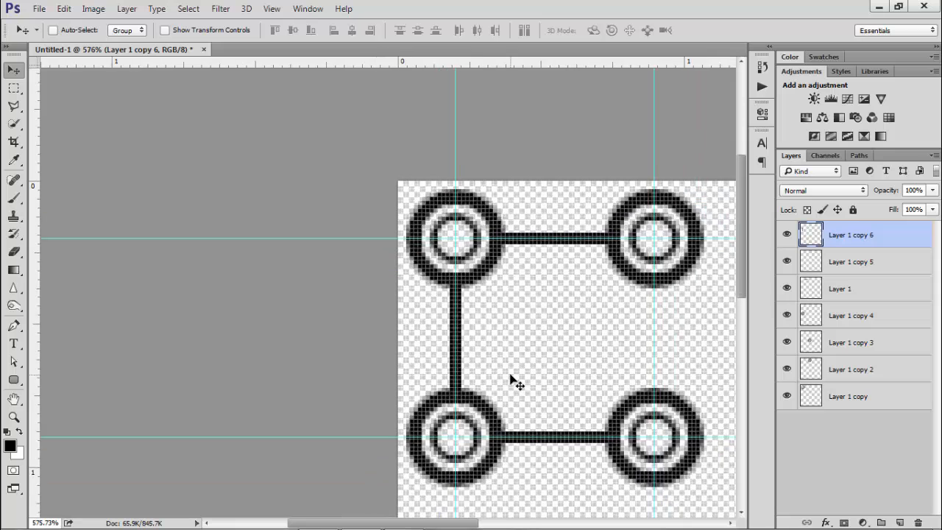
Duplicate the vertical bar and move the copy right to connect the two right rings
drag(459, 522, 494, 521)
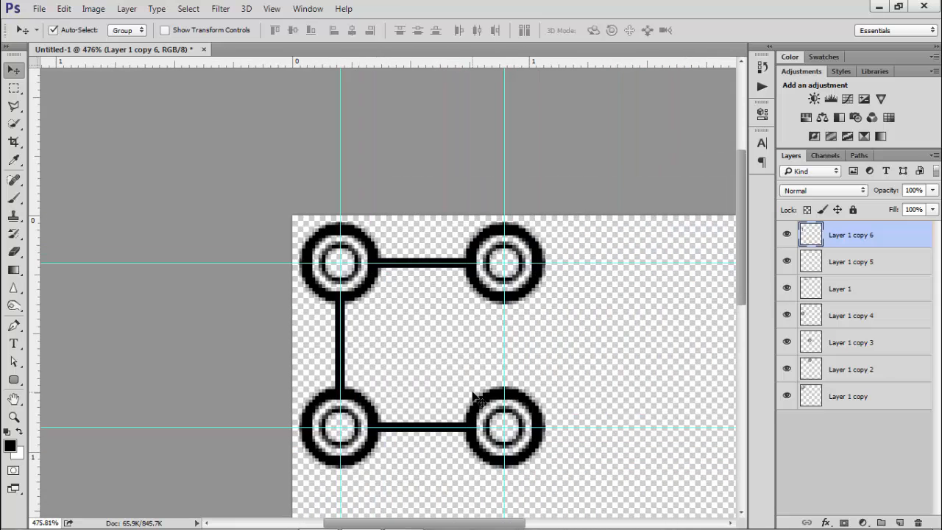
key(ctrl+j)
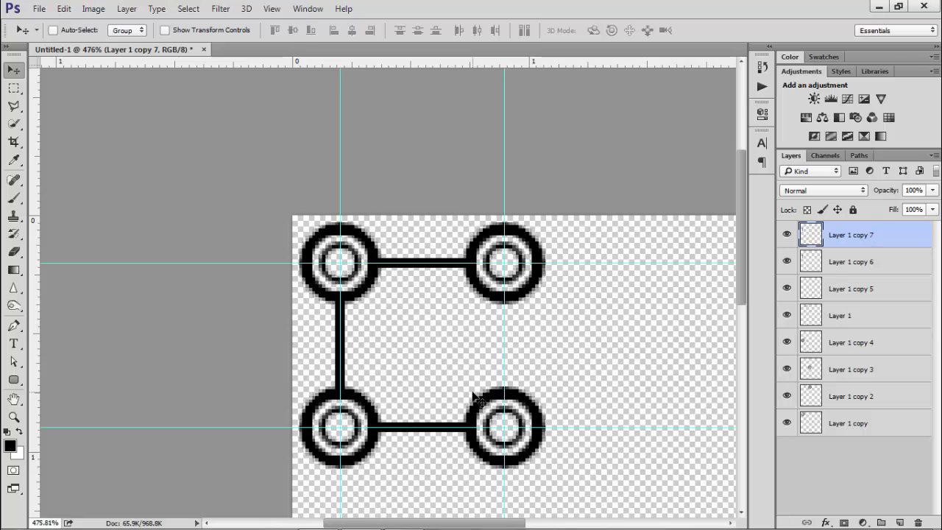
key(shift+Right)
key(shift+Right)
key(shift+Right)
key(shift+Right)
key(shift+Right)
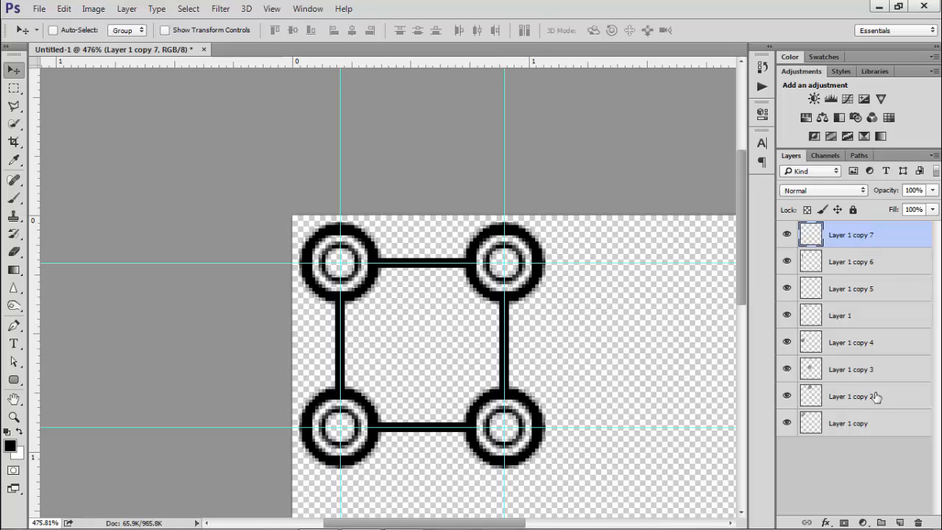
Select all ring and bar layers and merge them into a single layer
shift+click(876, 421)
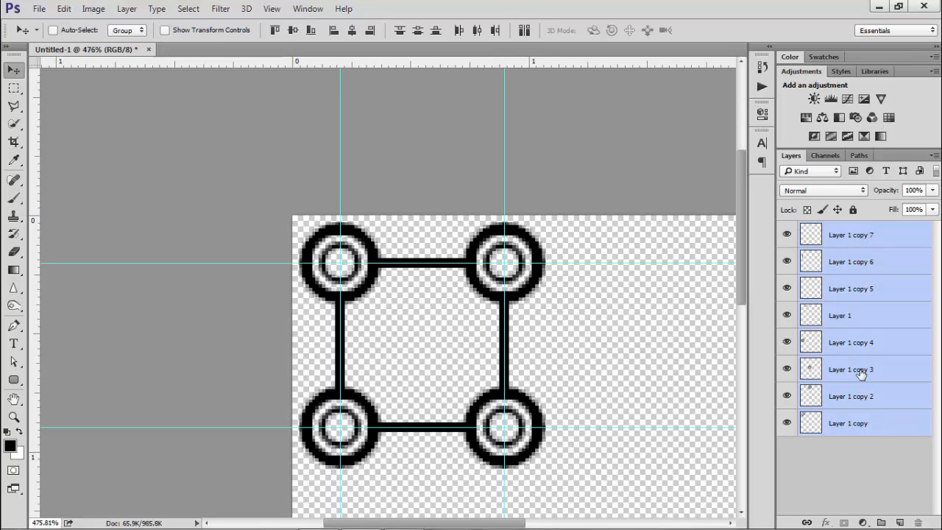
key(ctrl+e)
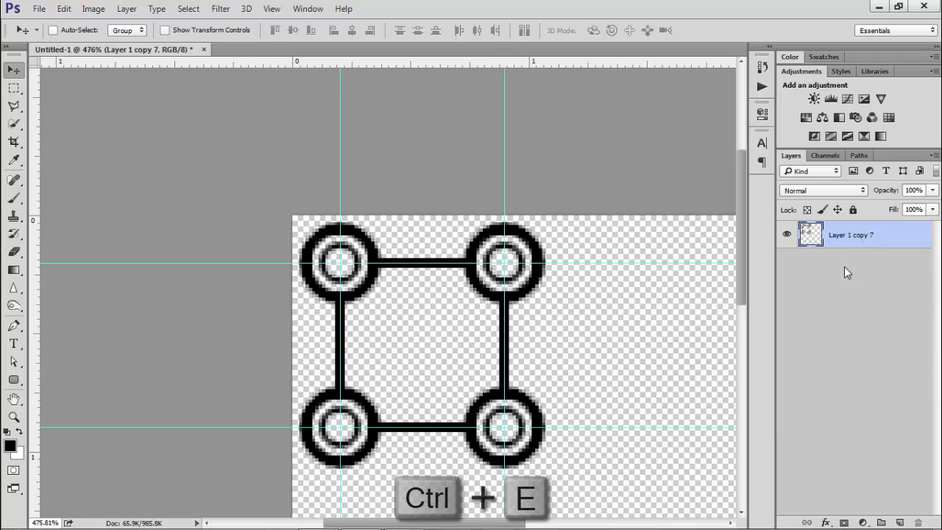
scroll(607, 250, down, 1)
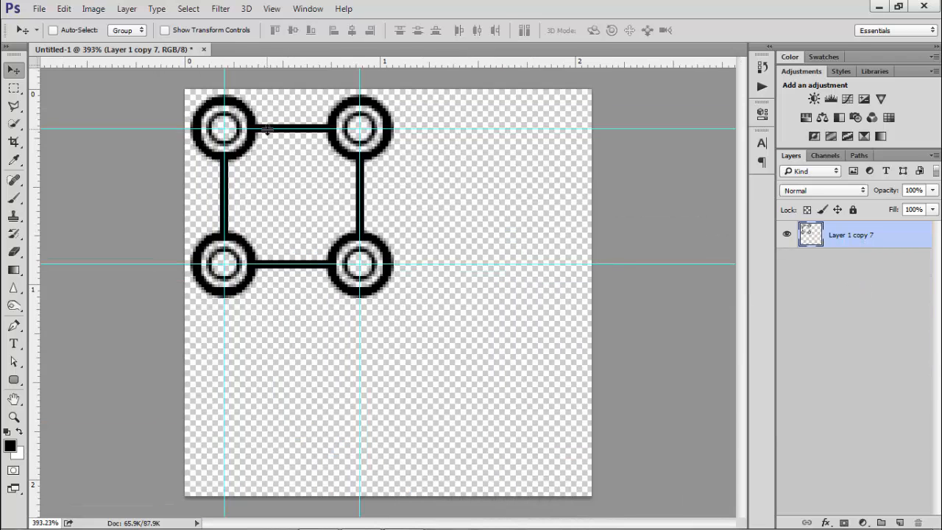
scroll(180, 96, up, 3)
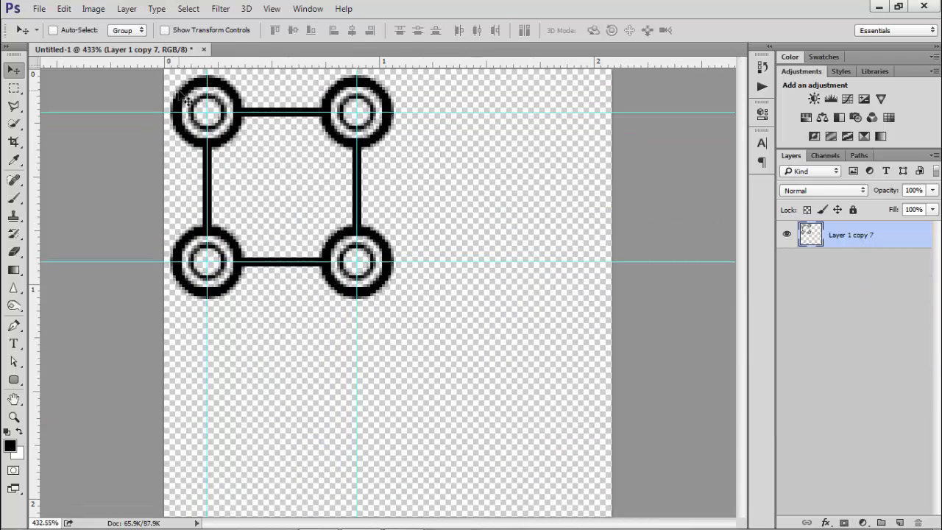
Select the square between the four ring centres and define it as a pattern named Rings
key(m)
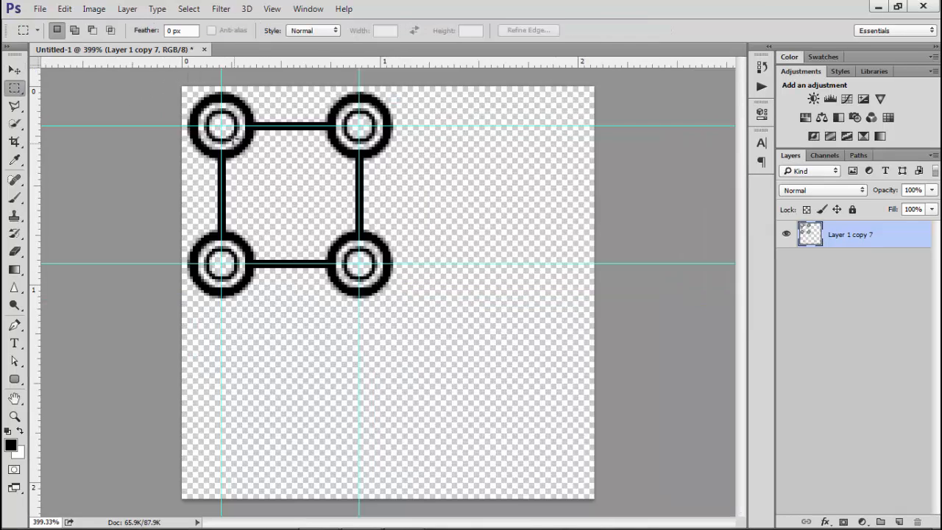
drag(221, 127, 359, 263)
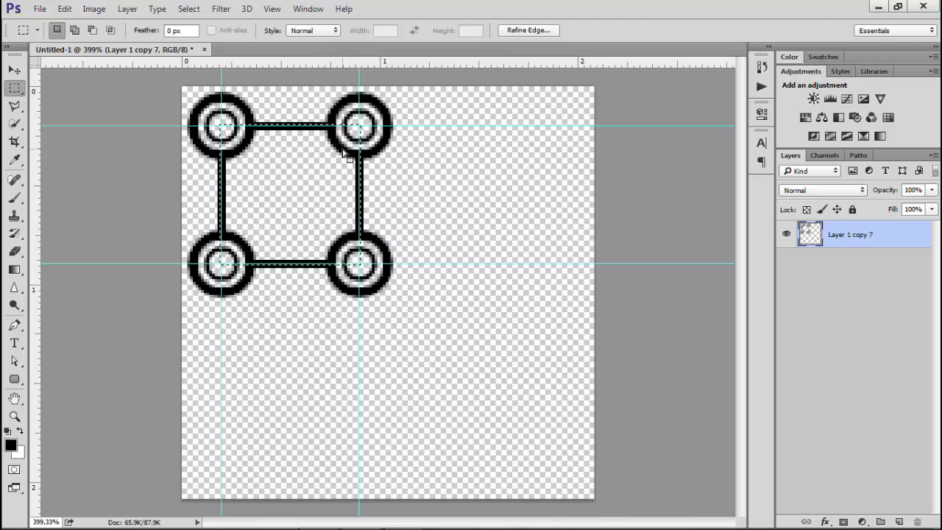
click(64, 8)
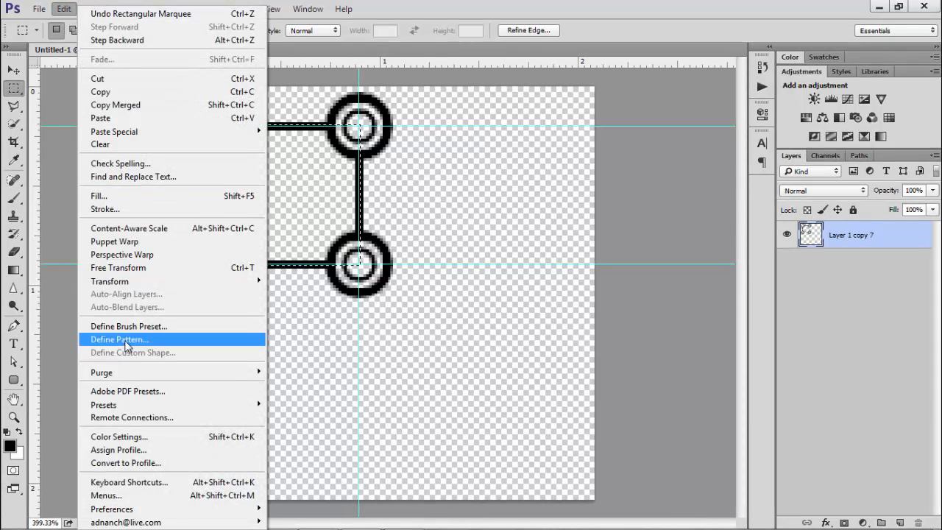
click(125, 341)
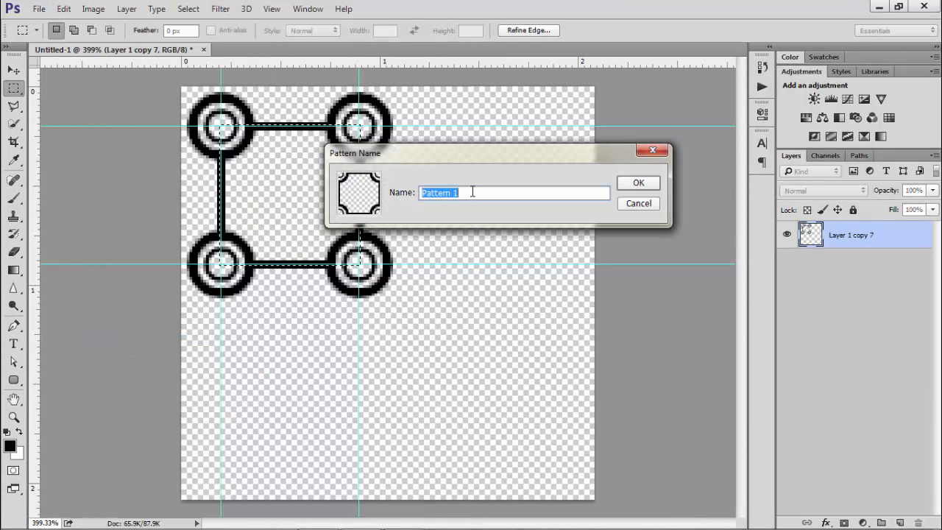
key(Caps_Lock)
text(Rings)
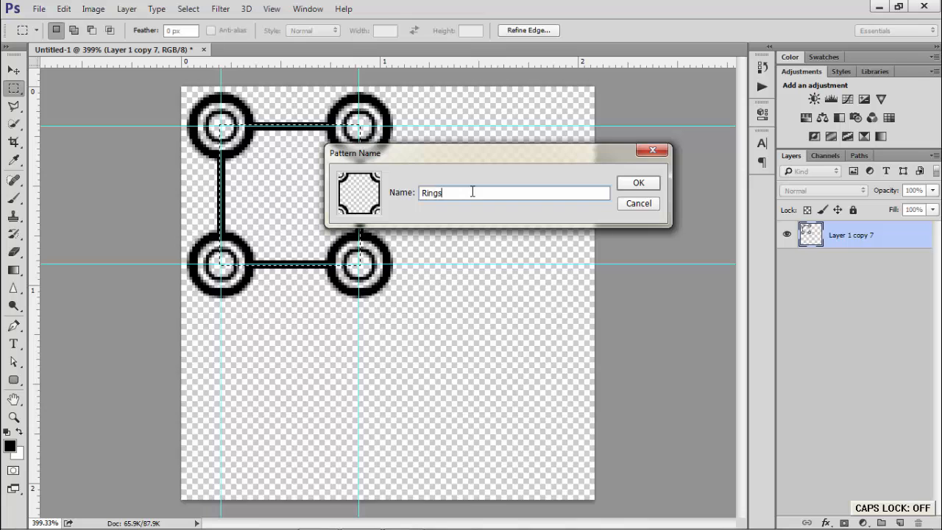
click(625, 185)
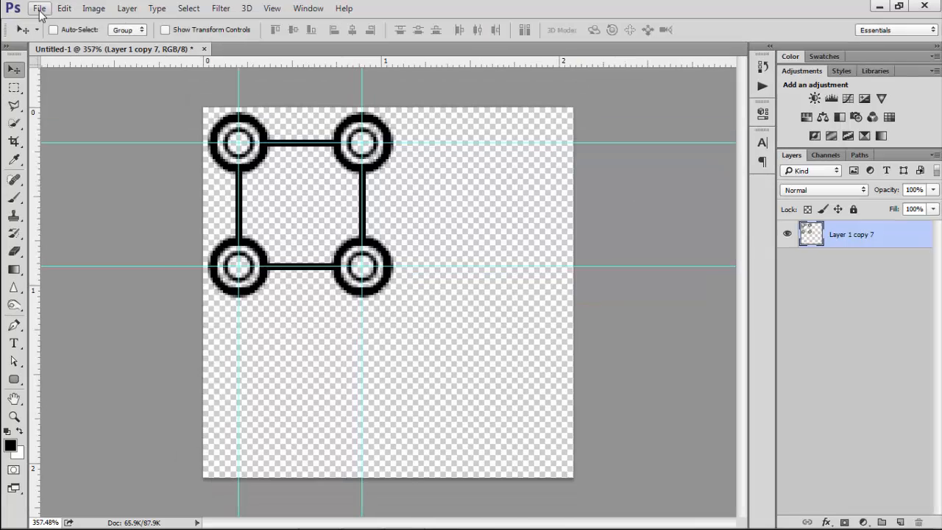
Create a new document using the Film & Video preset at HDTV 1080p/29.97 size
click(39, 9)
click(59, 24)
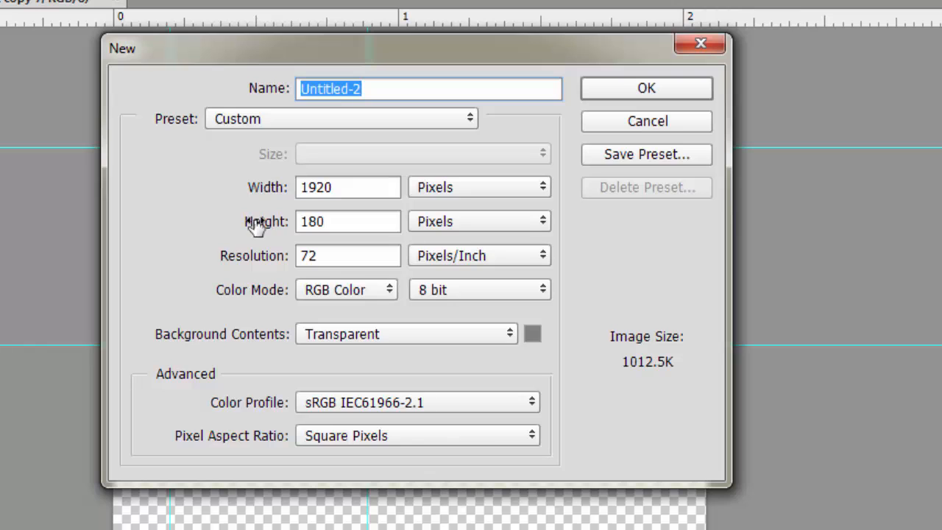
click(310, 220)
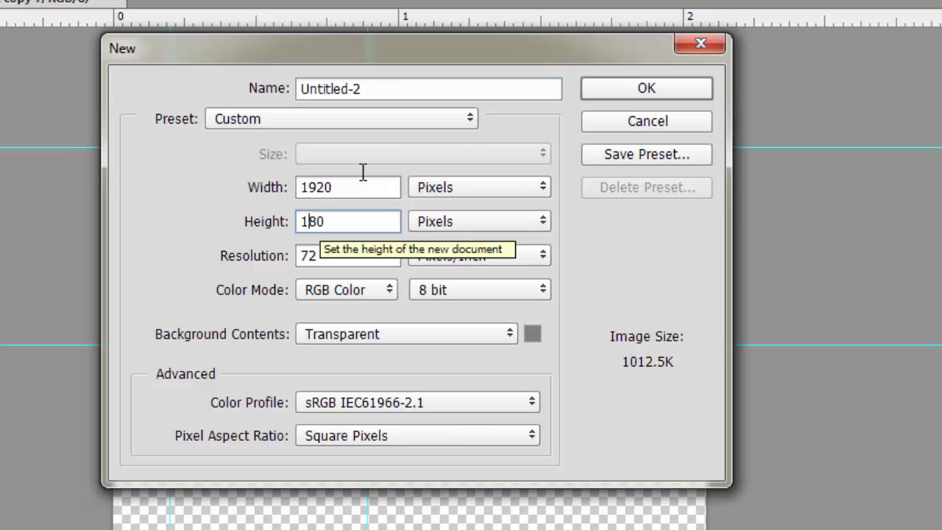
click(469, 119)
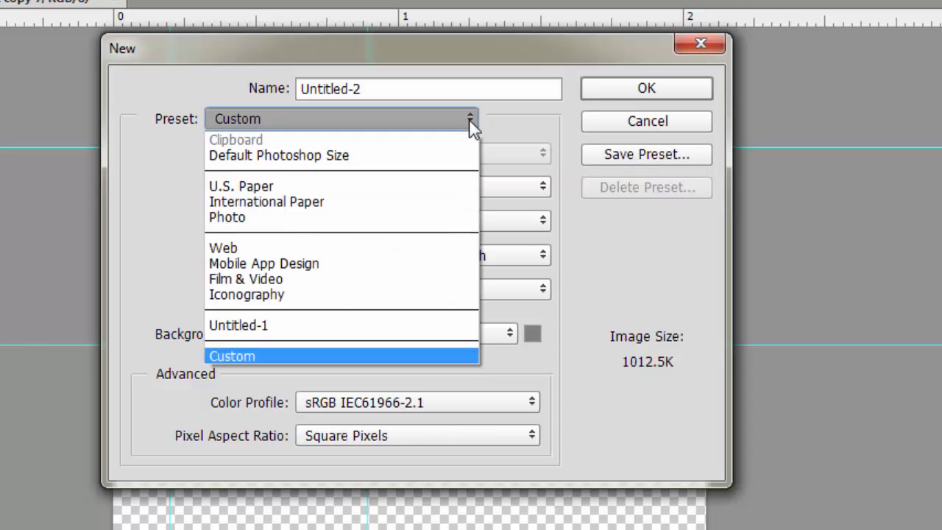
click(353, 281)
click(410, 154)
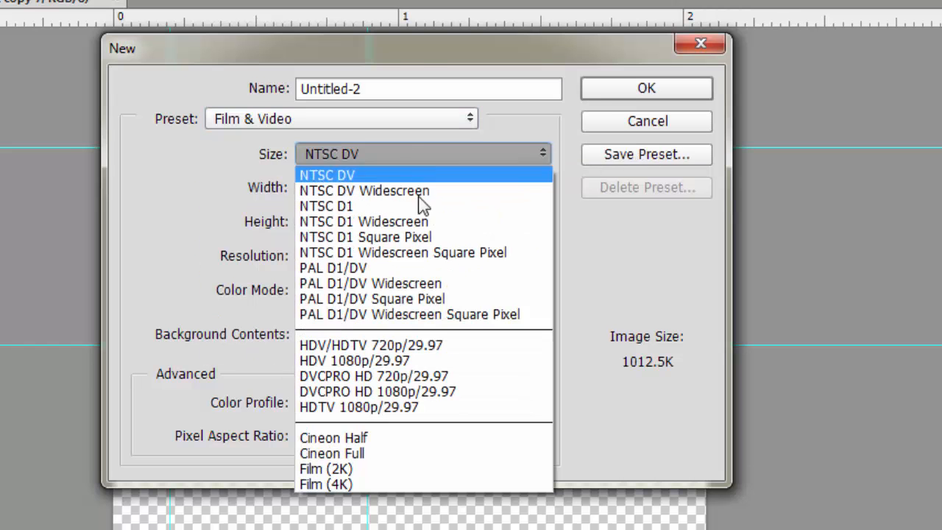
click(421, 413)
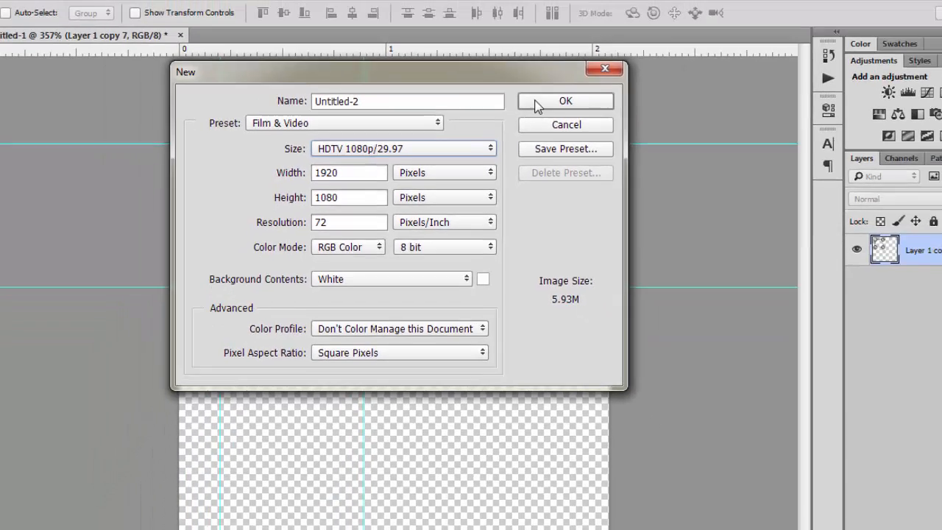
click(646, 88)
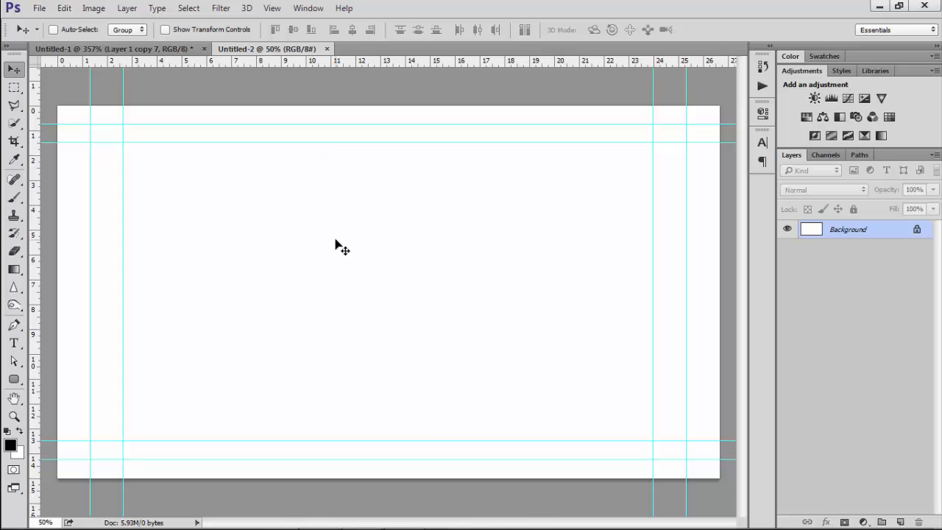
Fill the new document's background with the black foreground colour
key(alt+BackSpace)
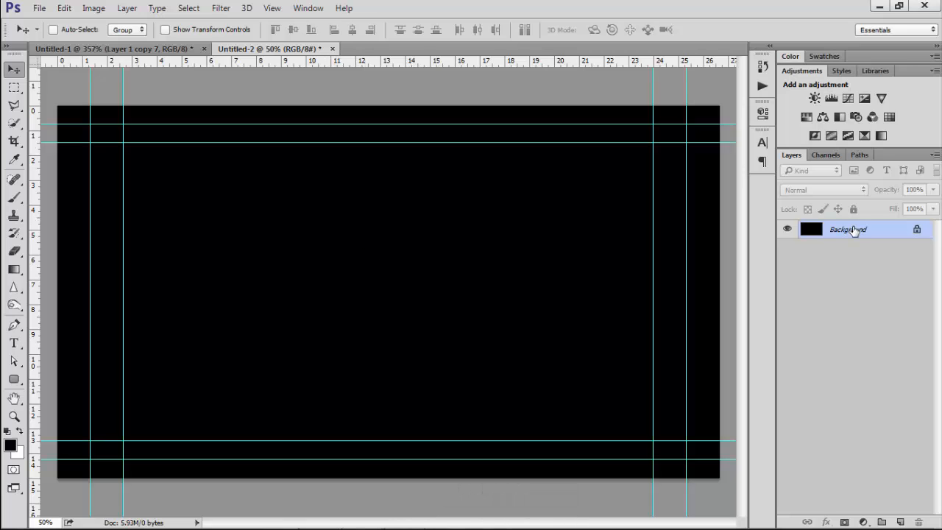
Convert the locked Background into a regular layer named BG
double_click(848, 230)
key(Caps_Lock)
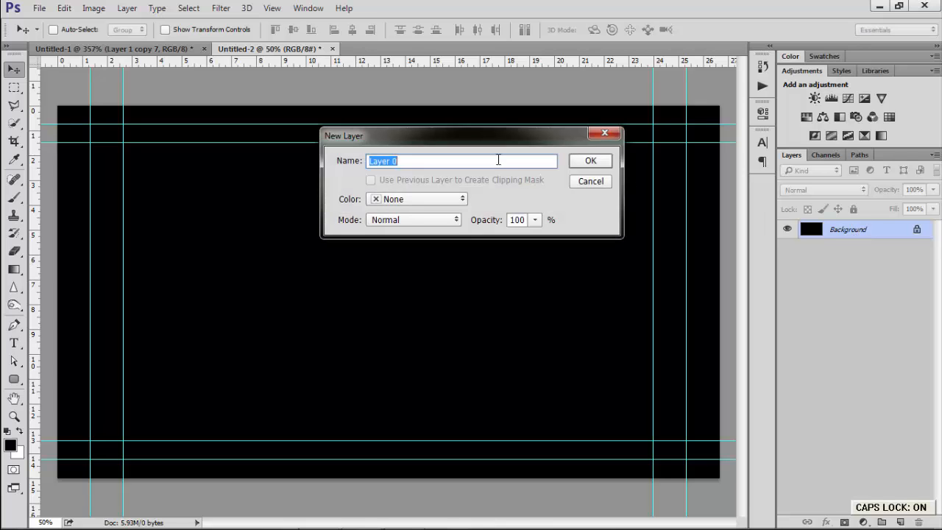
text(BG)
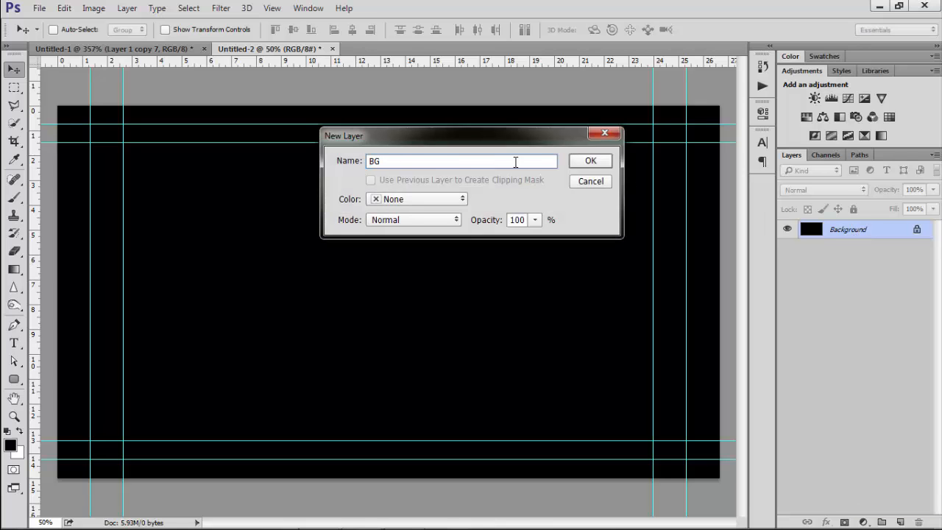
click(596, 164)
key(Caps_Lock)
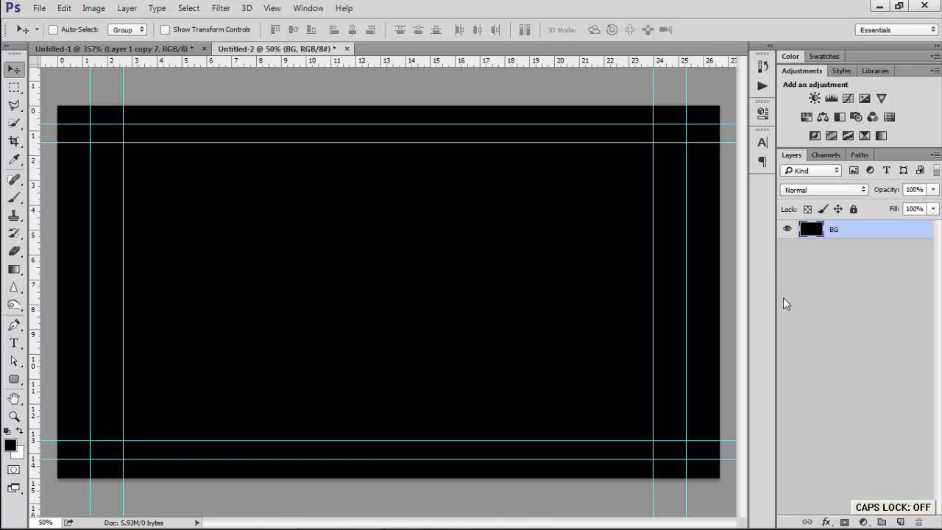
Add a new empty layer named White above BG and hide the guides
click(900, 522)
key(ctrl+h)
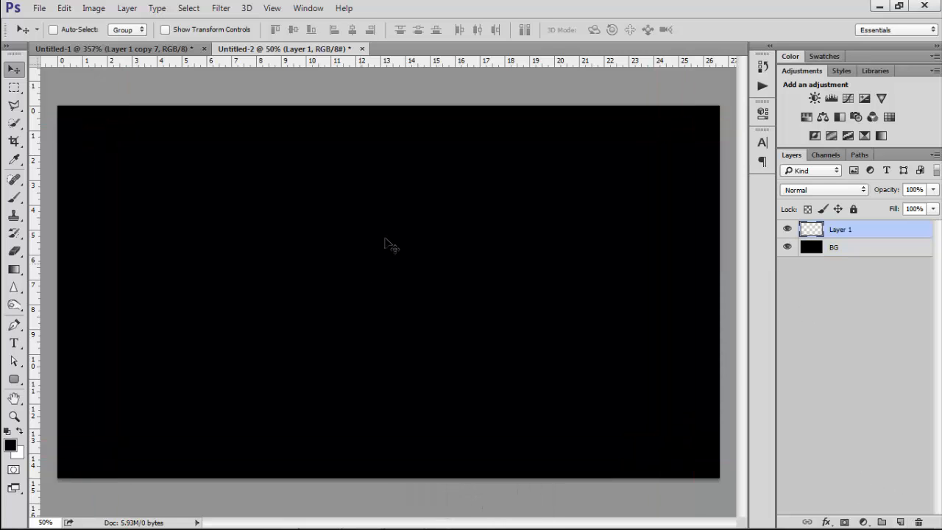
double_click(844, 230)
key(Caps_Lock)
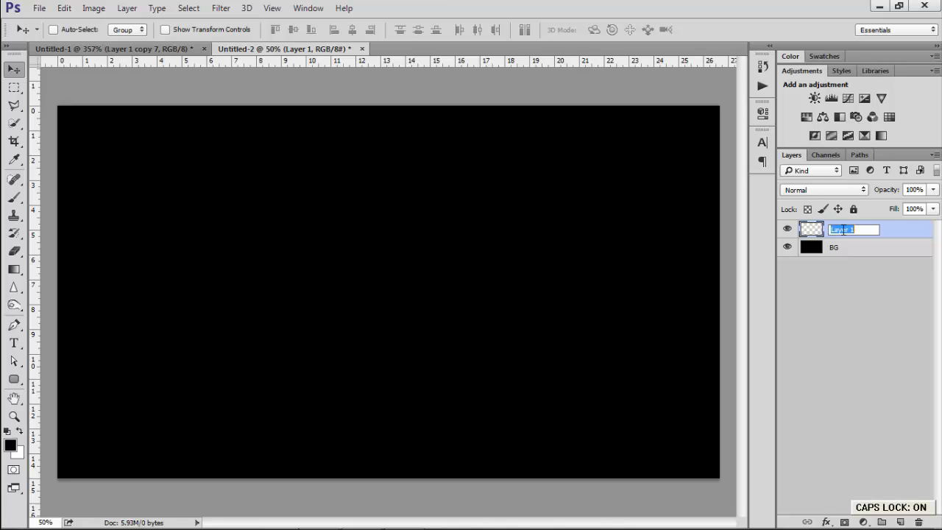
text(White)
key(Return)
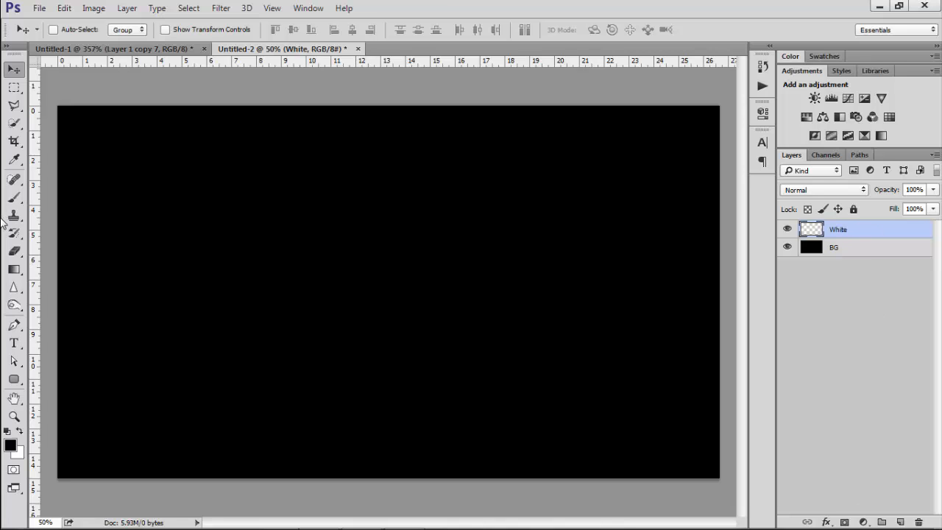
Set the Brush tool to a soft round brush of 0% hardness and 1200 px size
click(14, 197)
right_click(311, 237)
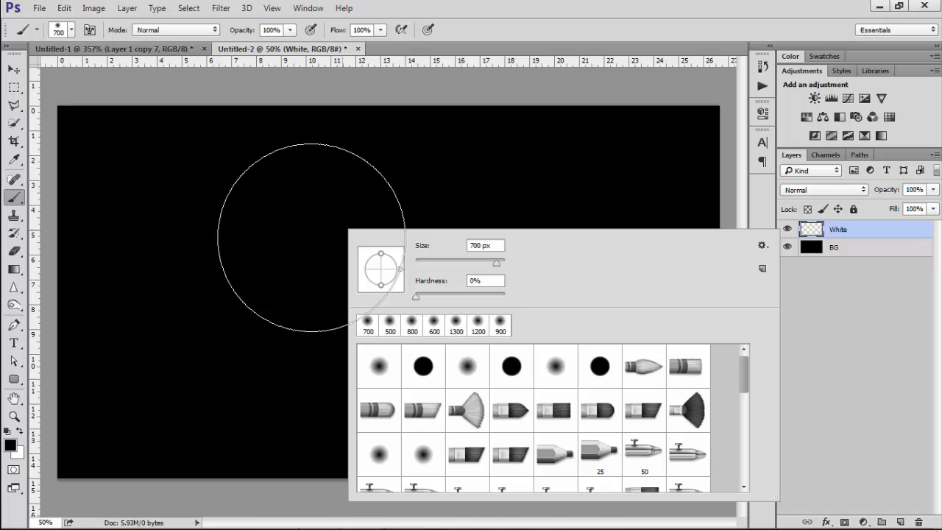
click(417, 285)
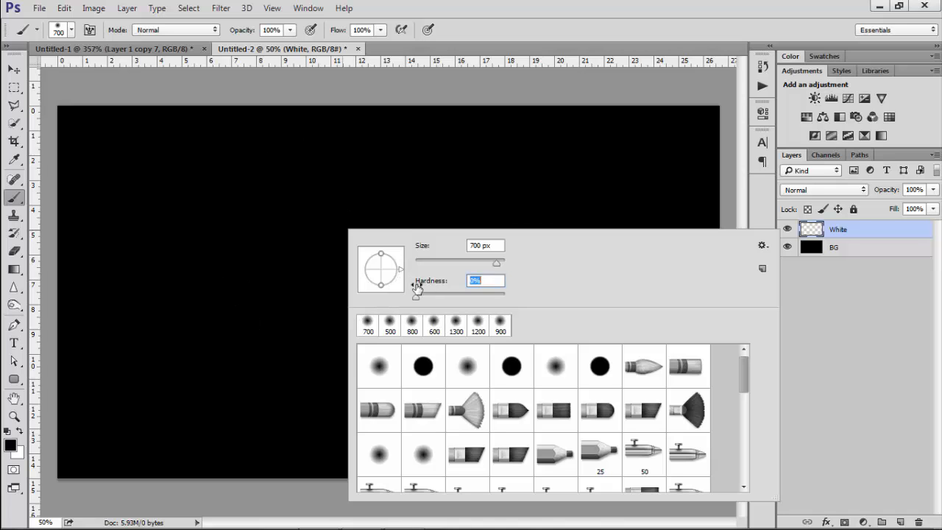
drag(426, 249, 436, 249)
click(477, 248)
text(1200)
key(Return)
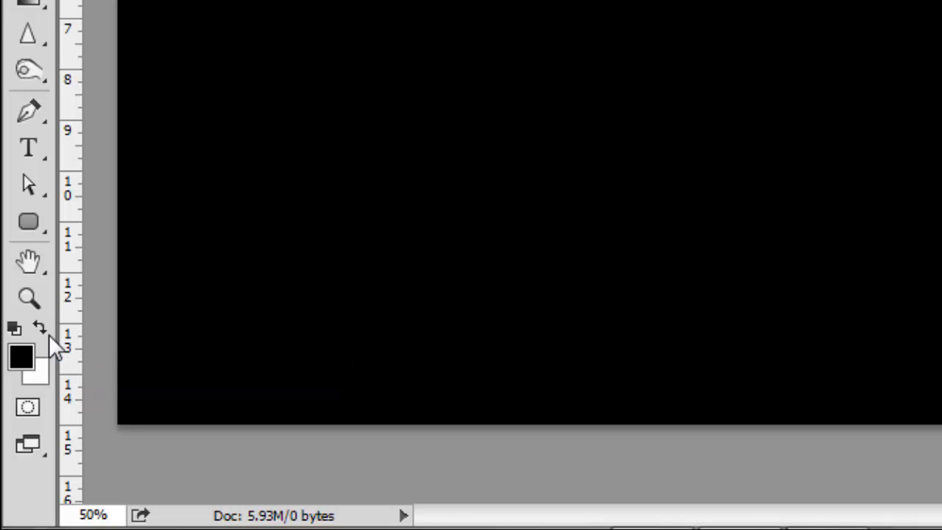
Swap to a white foreground and paint one soft white spot in the middle of the canvas
click(53, 343)
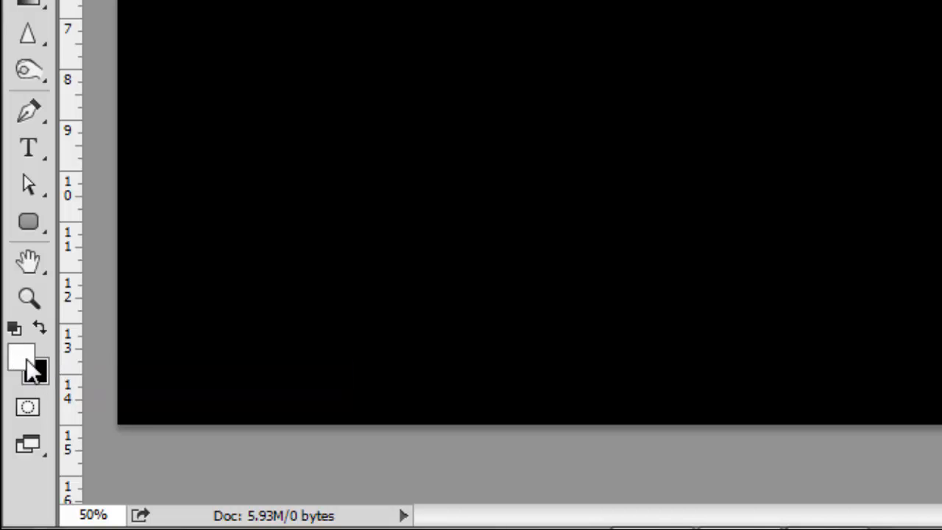
key(b)
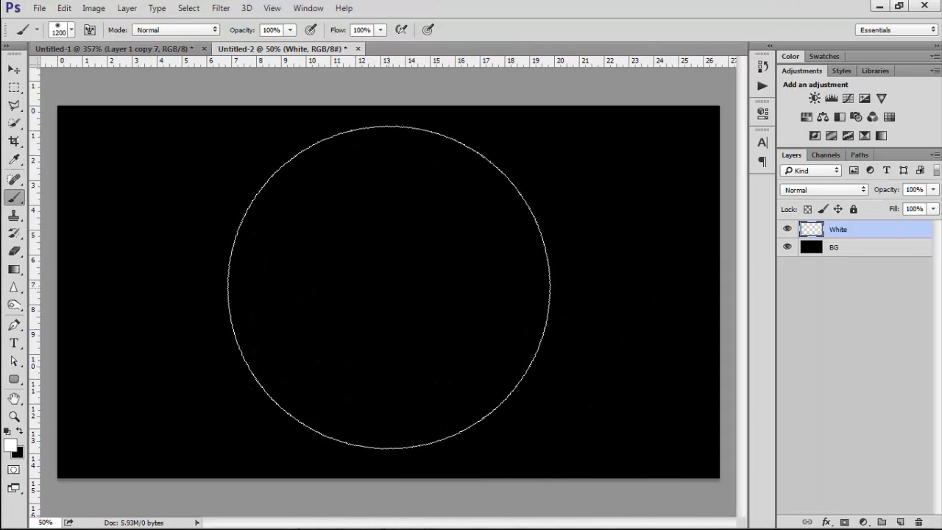
click(389, 287)
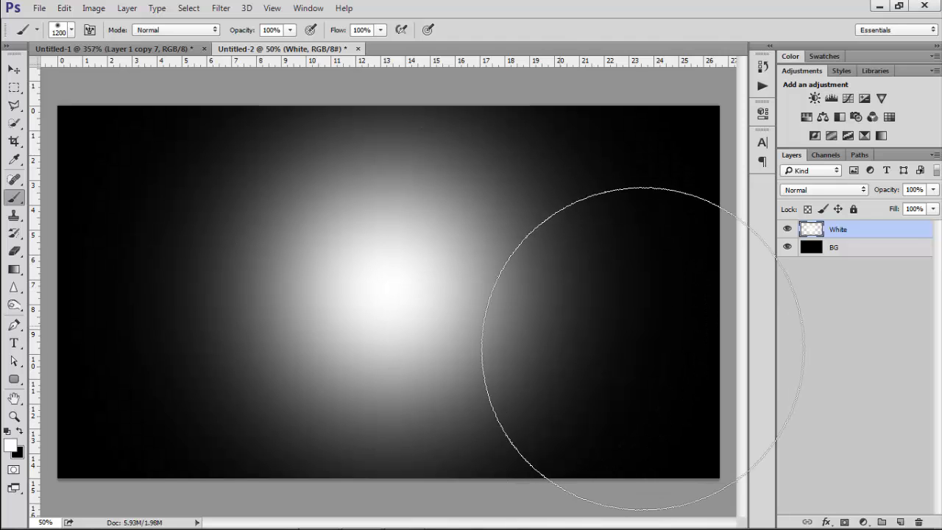
Centre the white spot on the canvas using a full selection, then deselect
key(ctrl+a)
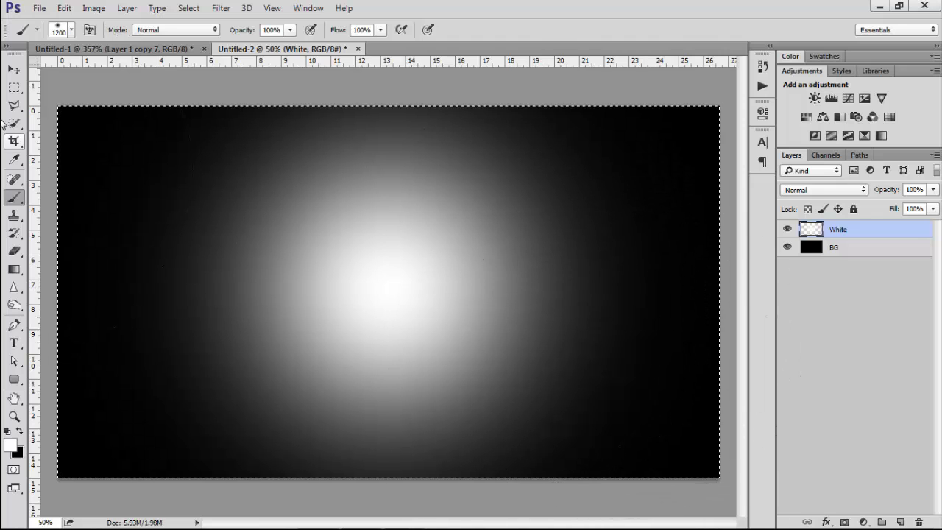
click(14, 69)
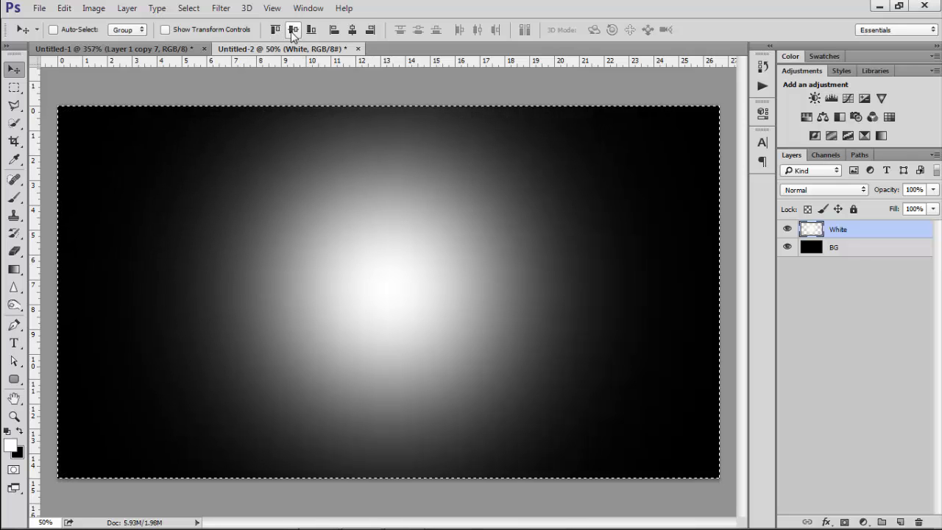
key(ctrl+d)
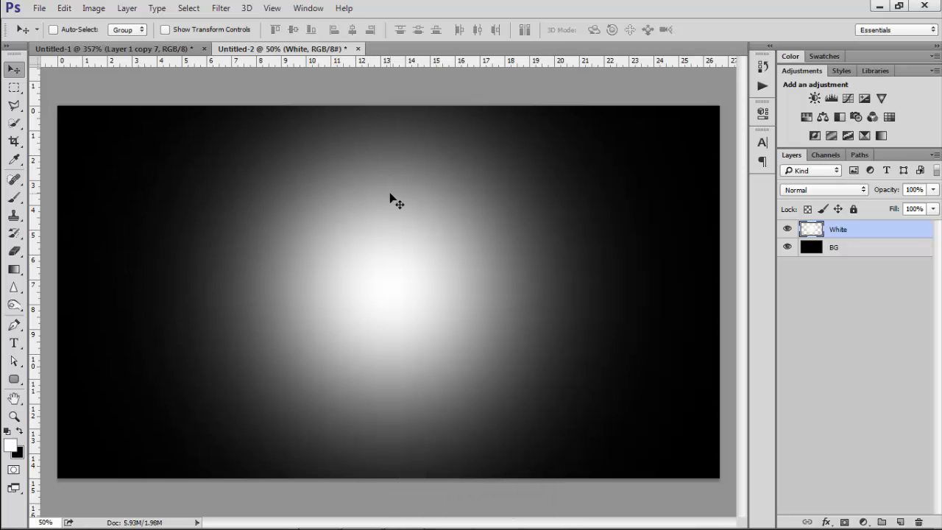
Add a new layer above White and name it Darker
click(900, 522)
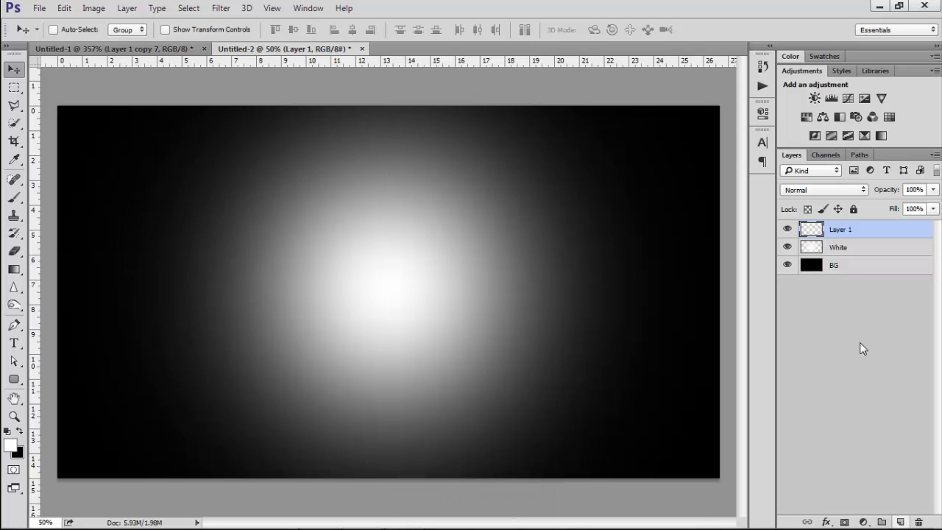
double_click(837, 230)
key(Caps_Lock)
text(D)
key(Caps_Lock)
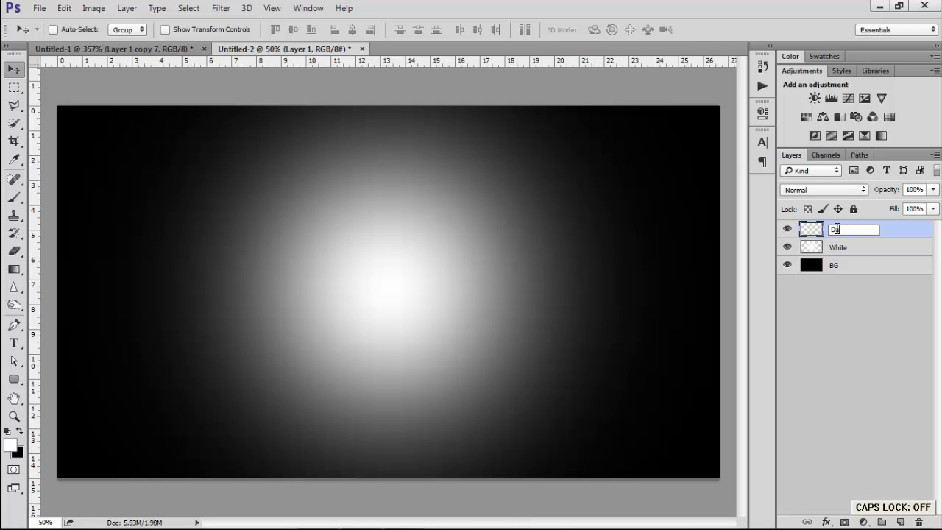
key(Return)
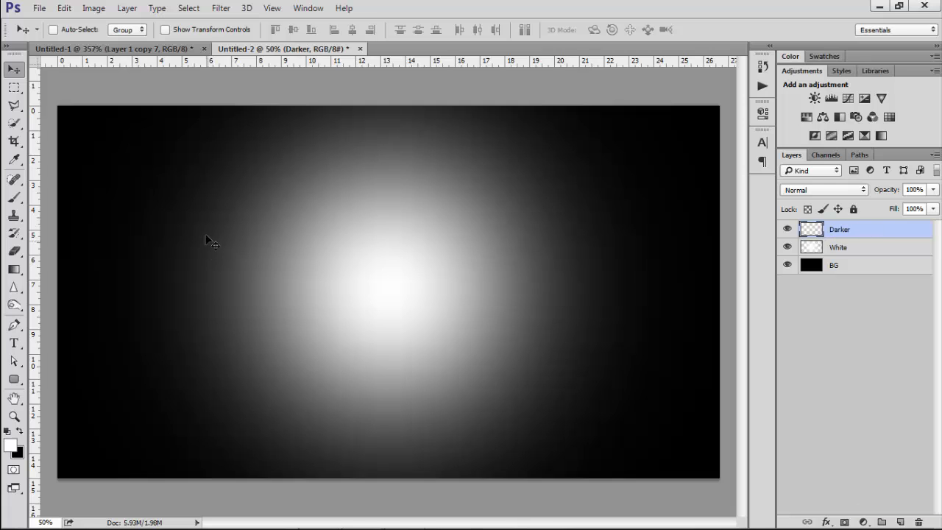
Set the foreground colour to grey #939393
key(b)
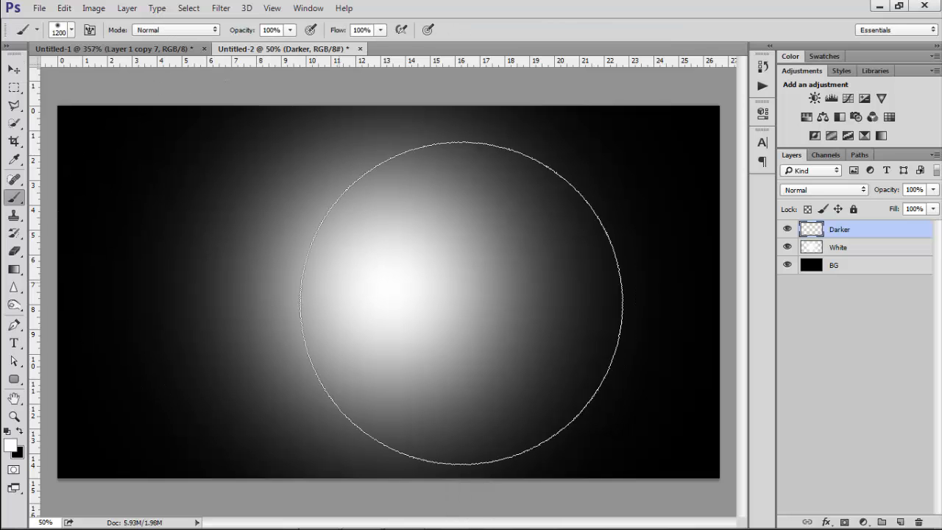
click(9, 452)
drag(366, 214, 353, 223)
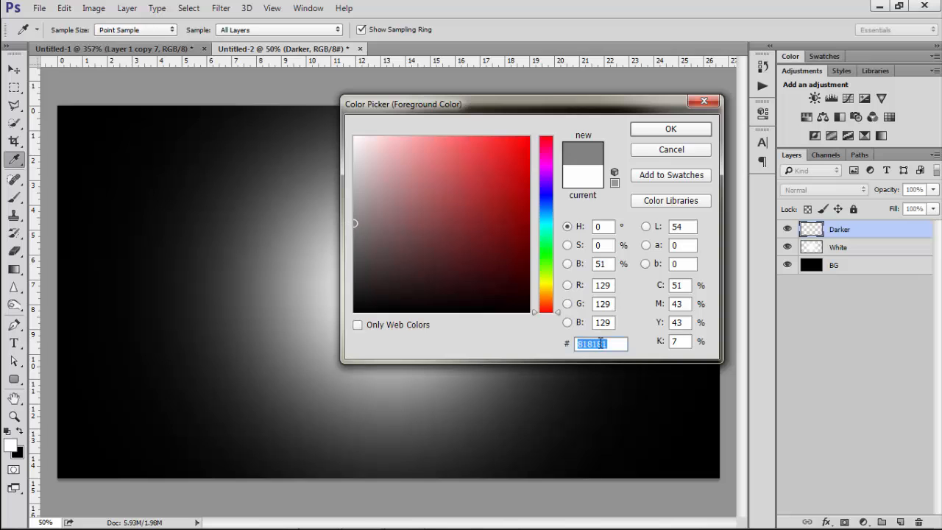
text(939393)
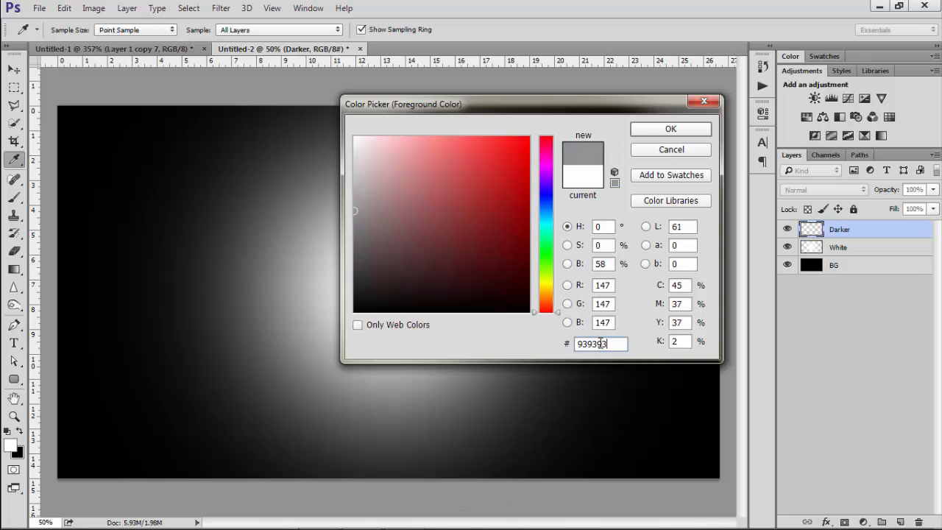
click(670, 131)
Paint one large 1300 px soft grey spot over the centre on the Darker layer
key(b)
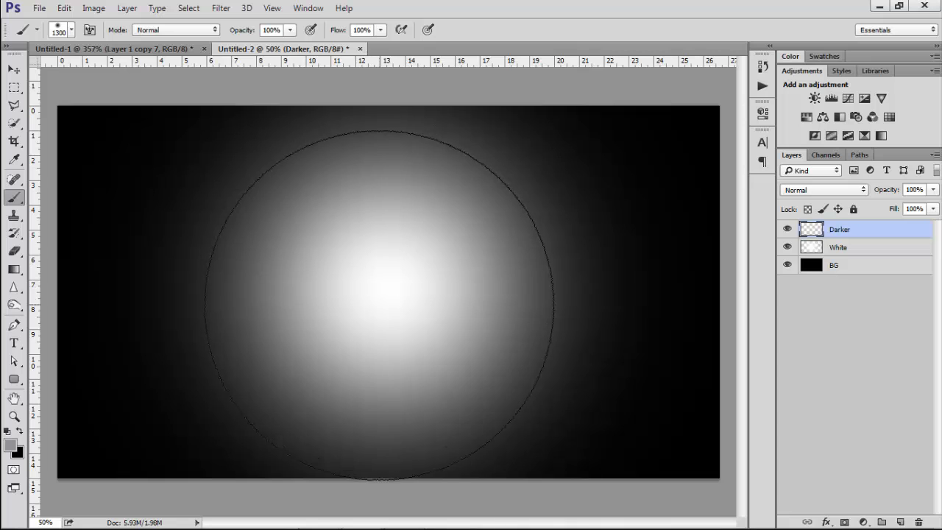
right_click(379, 306)
click(538, 6)
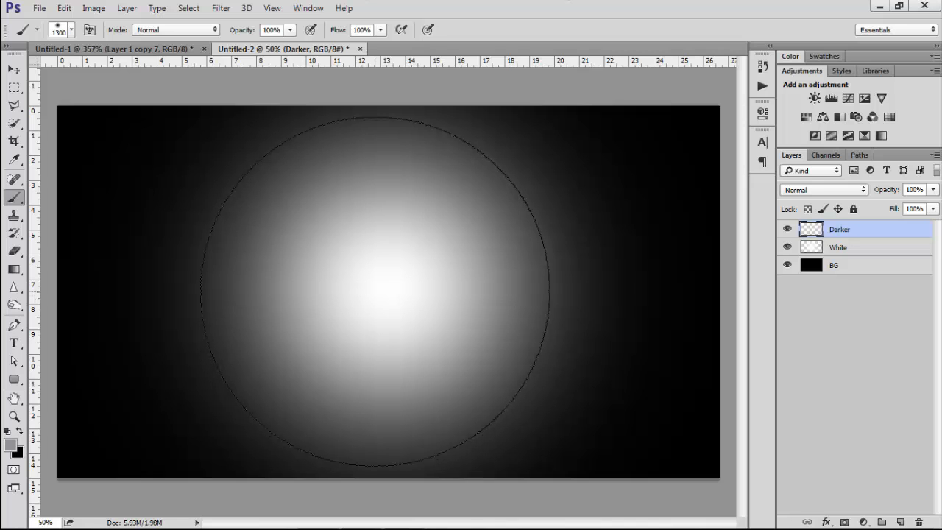
click(375, 290)
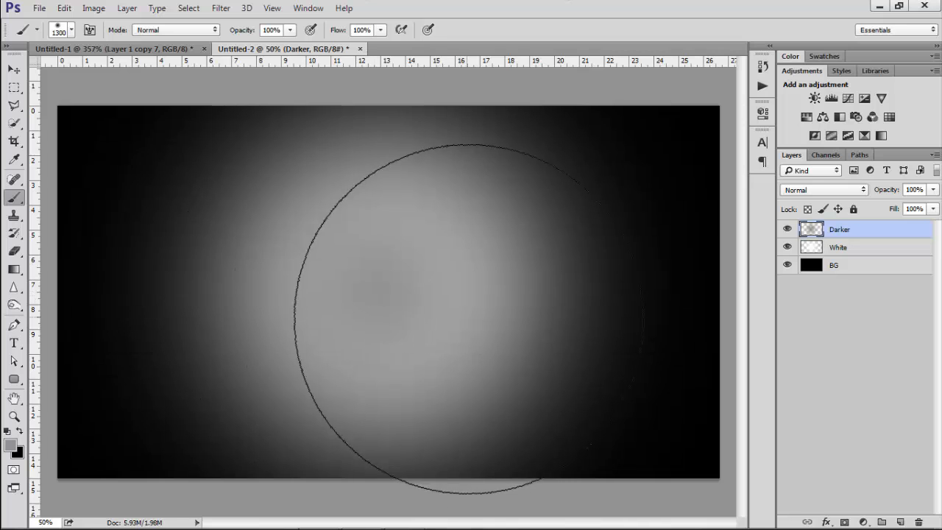
Free-transform the Darker layer, stretching it to about 249% width and 129% height, and commit
click(14, 68)
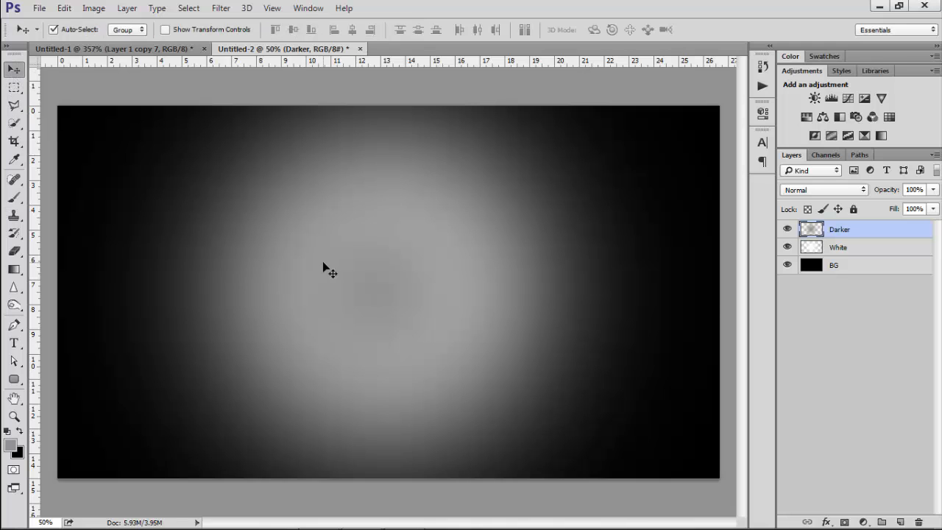
key(ctrl+t)
scroll(390, 274, down, 4)
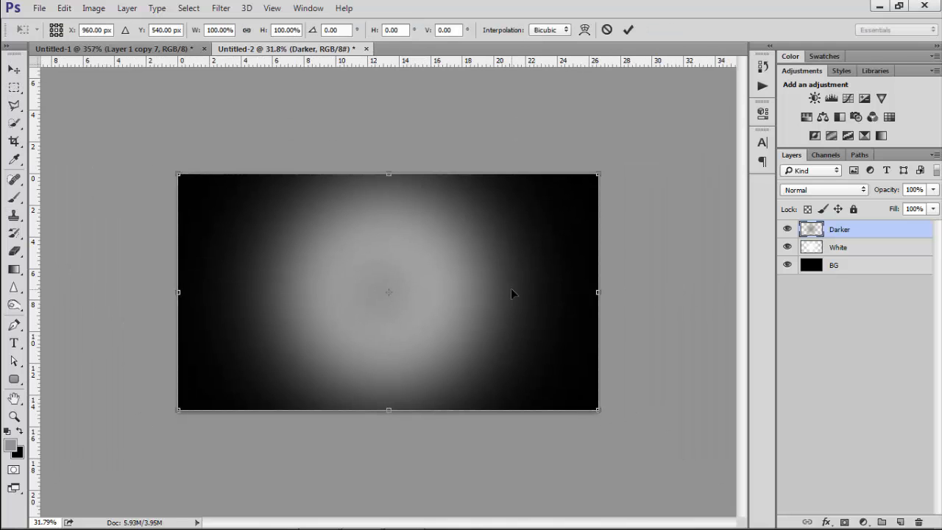
drag(598, 292, 742, 293)
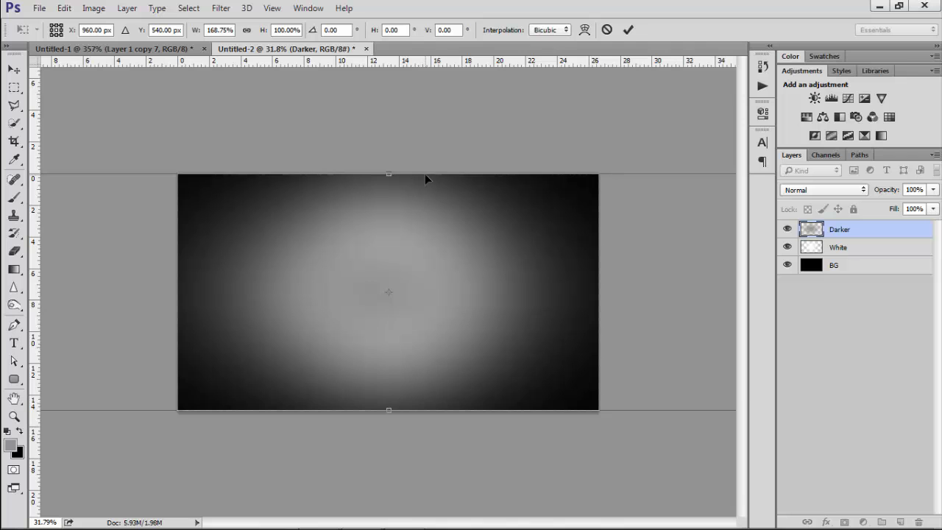
drag(449, 168, 461, 140)
key(ctrl+minus)
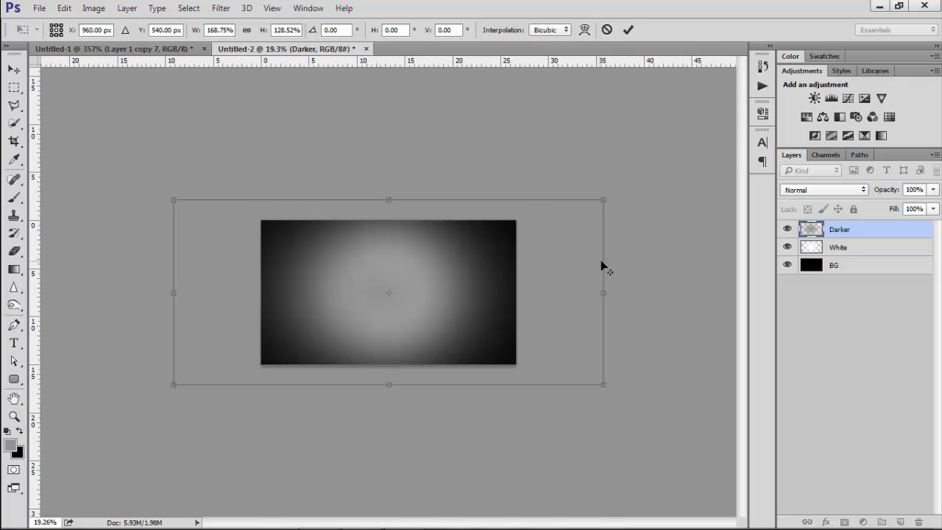
drag(607, 259, 709, 244)
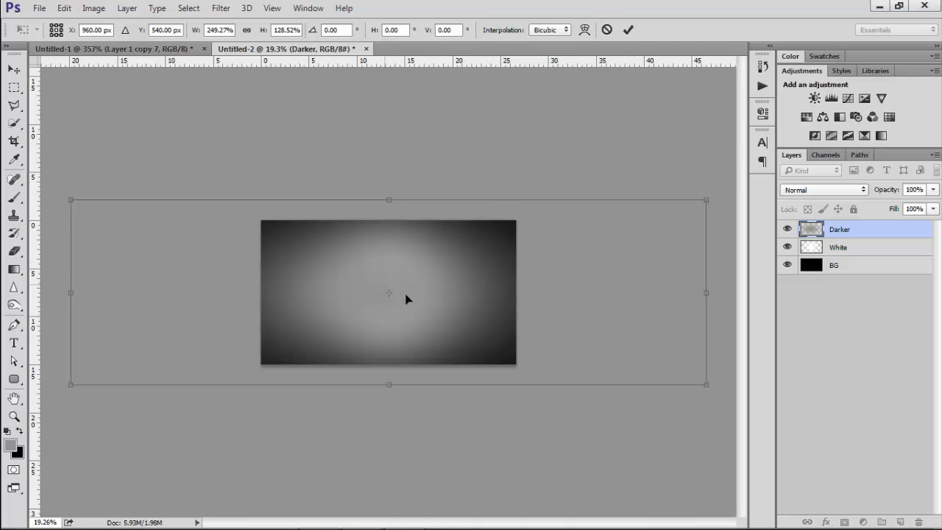
click(628, 30)
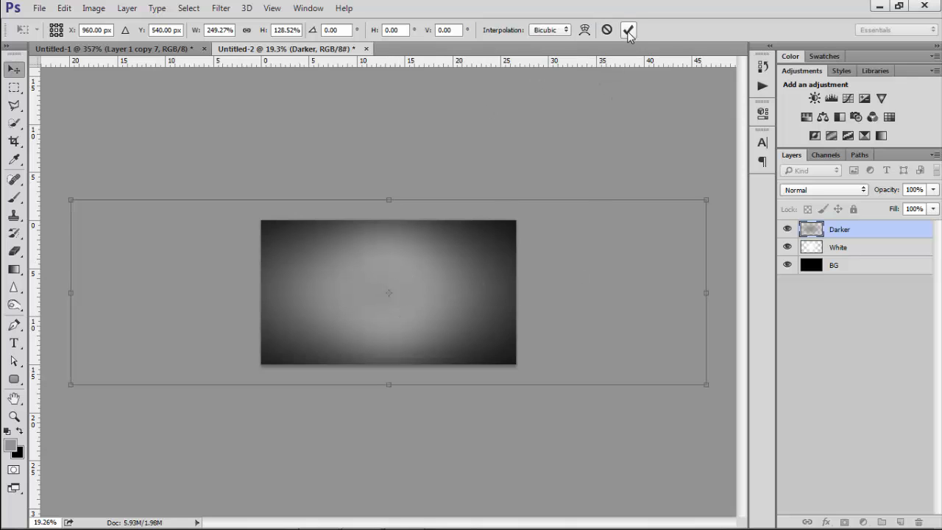
key(ctrl+0)
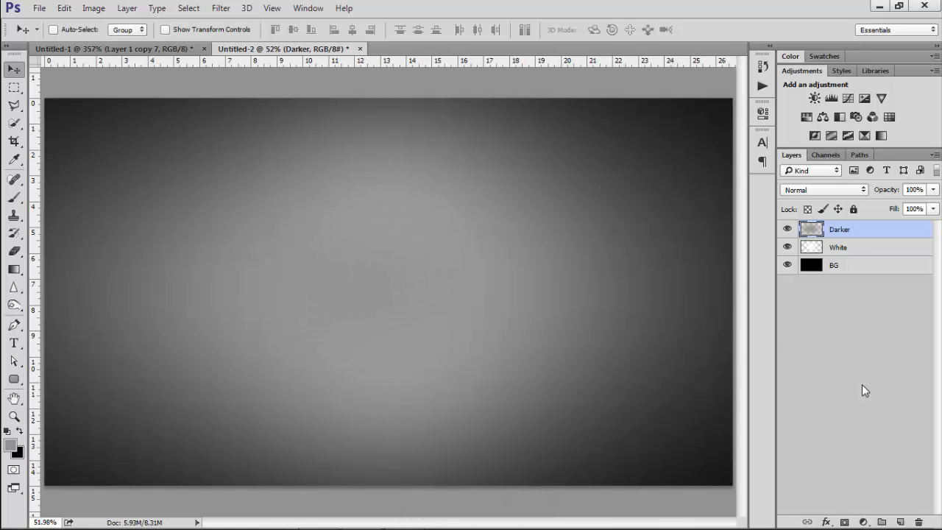
Add a new layer above Darker and name it Pattern
click(899, 521)
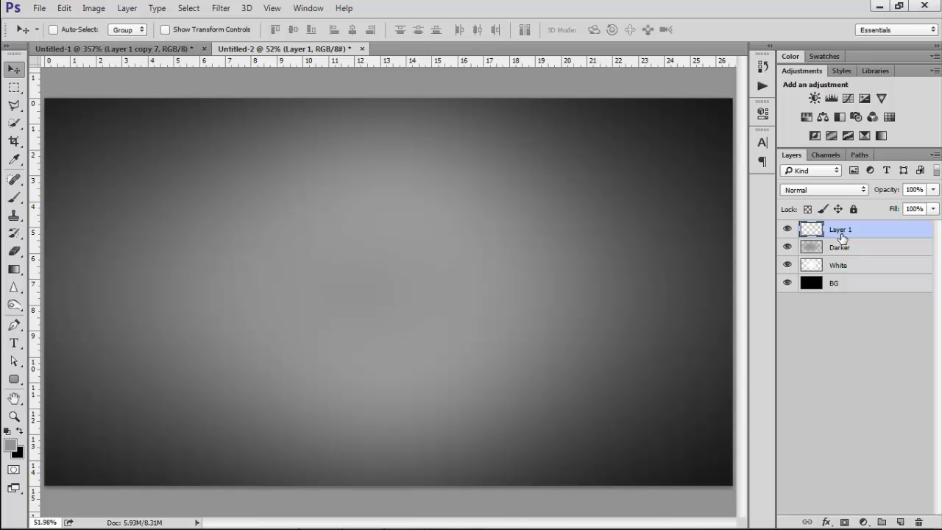
double_click(841, 231)
key(Caps_Lock)
text(P)
key(Caps_Lock)
text(attern)
key(Return)
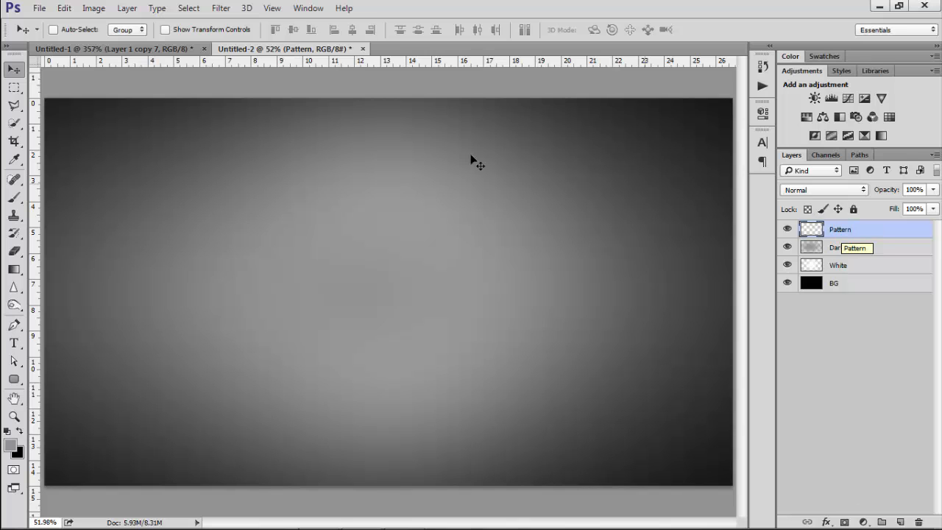
Fill the Pattern layer with the Rings custom pattern
click(64, 9)
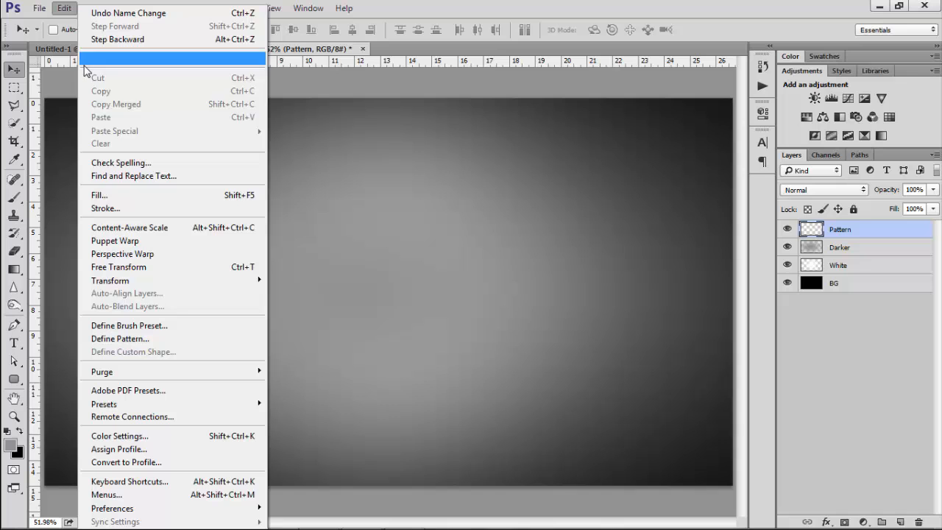
click(131, 193)
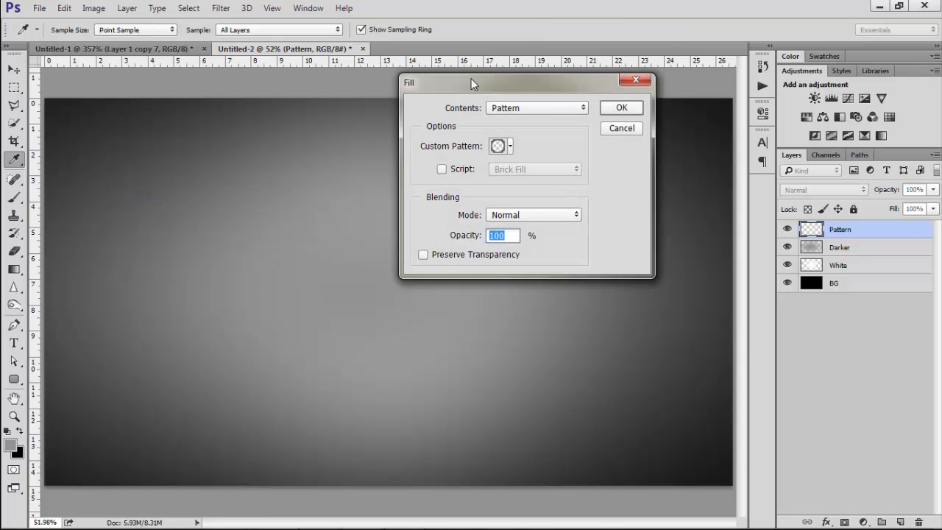
drag(471, 78, 365, 78)
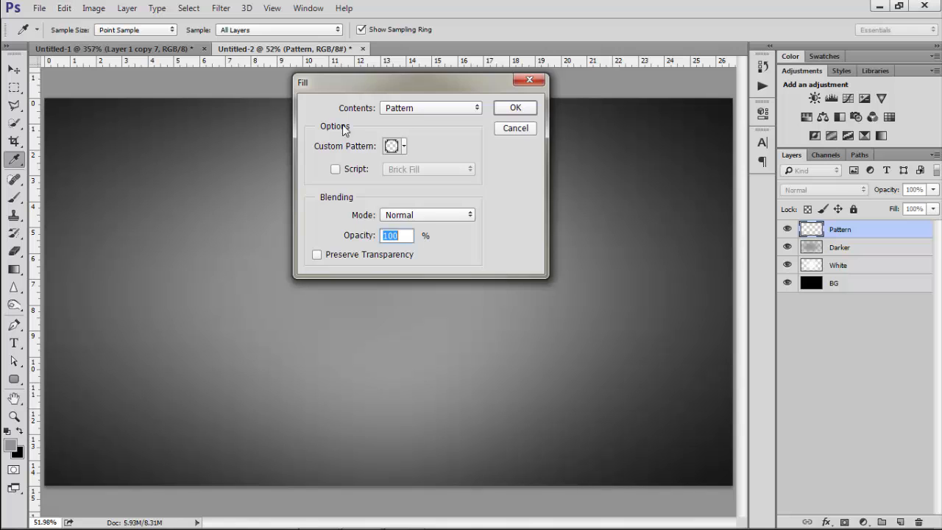
click(396, 110)
click(385, 118)
click(409, 111)
click(401, 130)
click(402, 111)
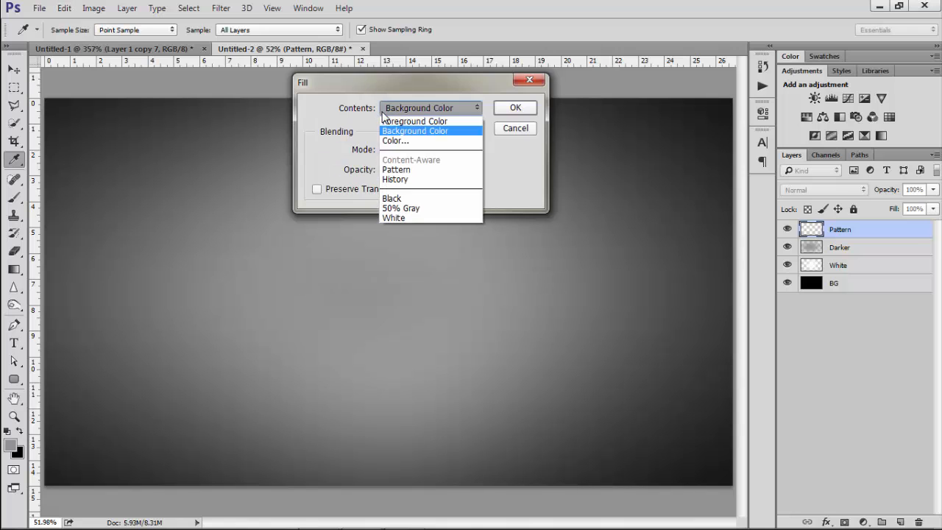
click(413, 170)
click(404, 148)
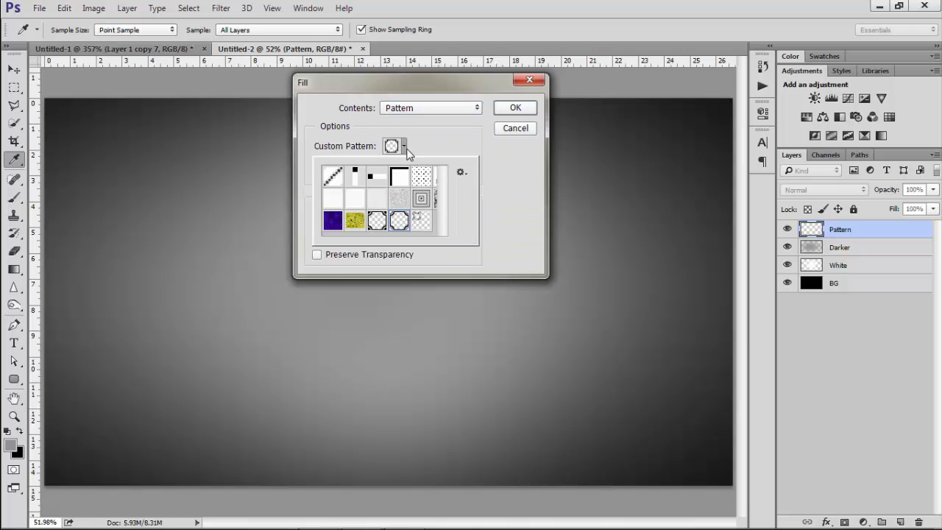
scroll(433, 211, down, 2)
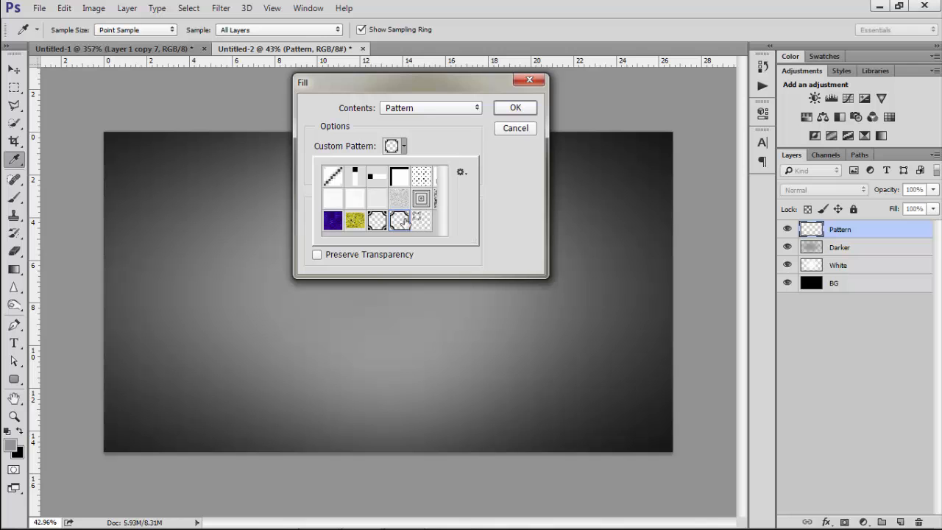
click(506, 175)
click(514, 108)
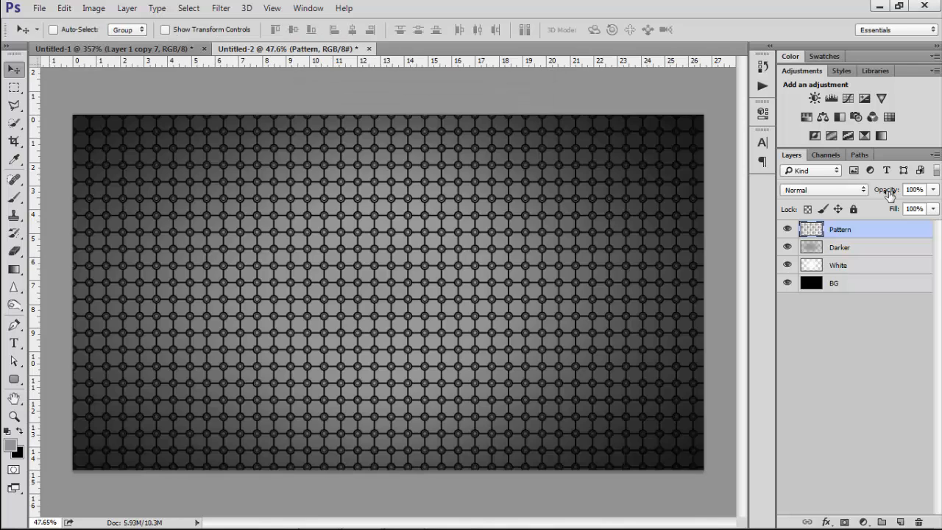
Lower the Pattern layer's opacity to 60%
drag(887, 191, 858, 196)
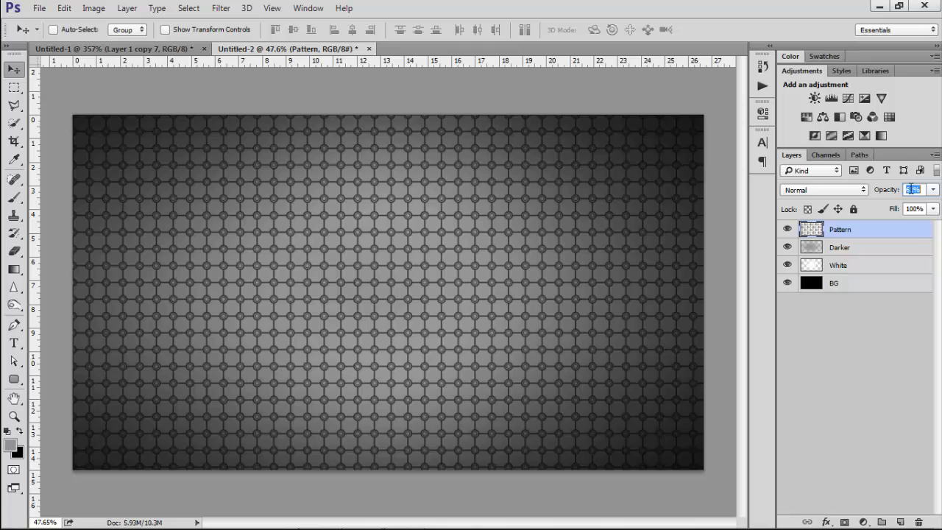
click(843, 293)
click(844, 230)
Type the text CG in the middle of the canvas with the Type tool
key(t)
key(alt+t)
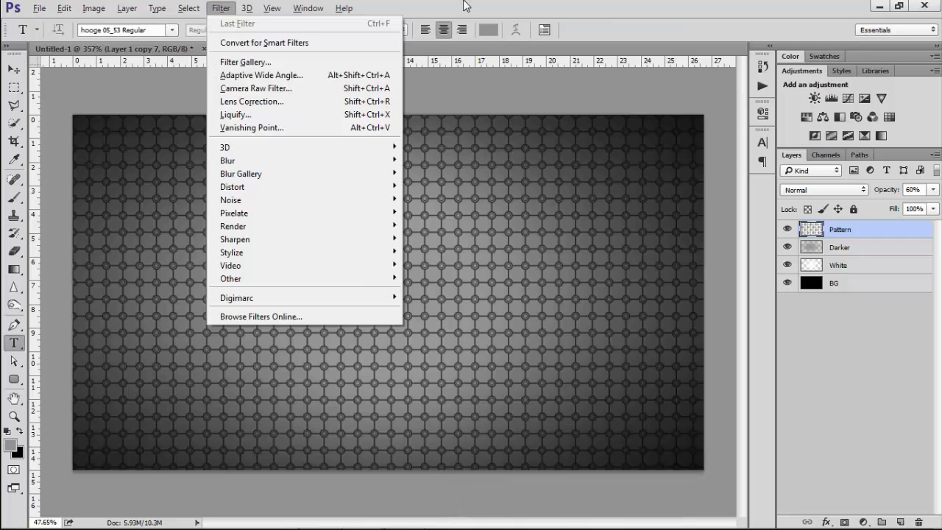
key(Escape)
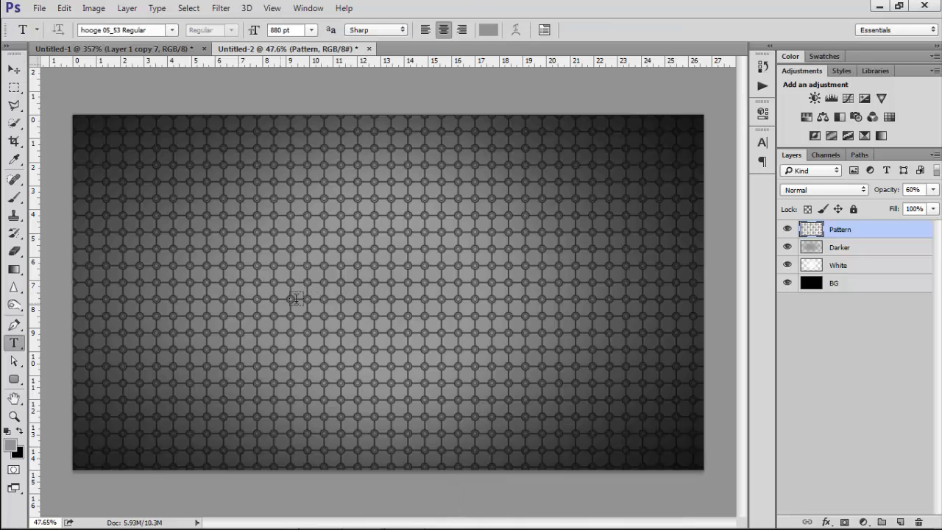
click(318, 291)
key(Caps_Lock)
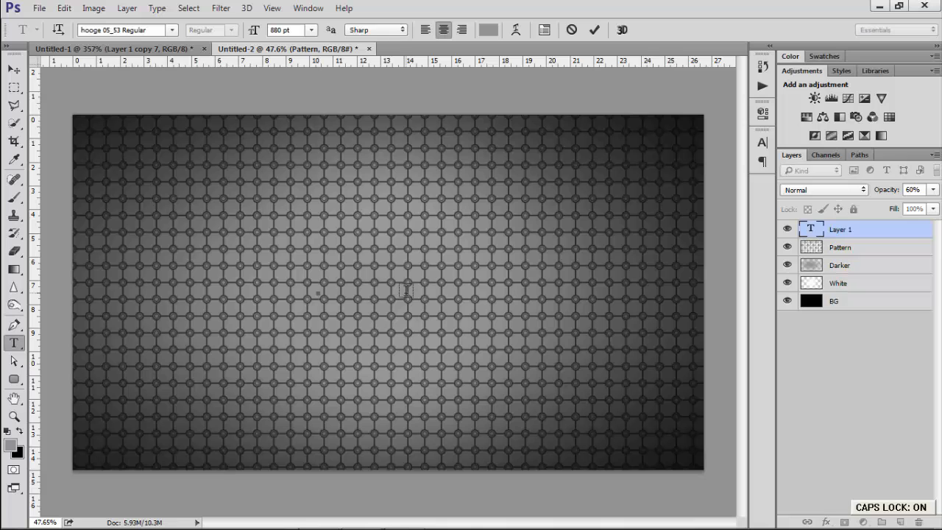
text(CG)
drag(407, 399, 437, 471)
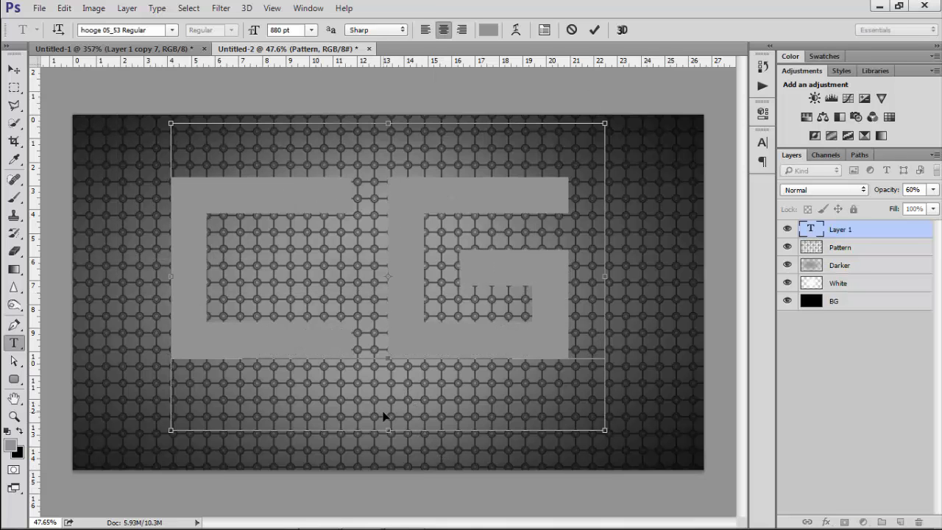
Set the CG text's anti-aliasing to Smooth and commit the text
key(ctrl+a)
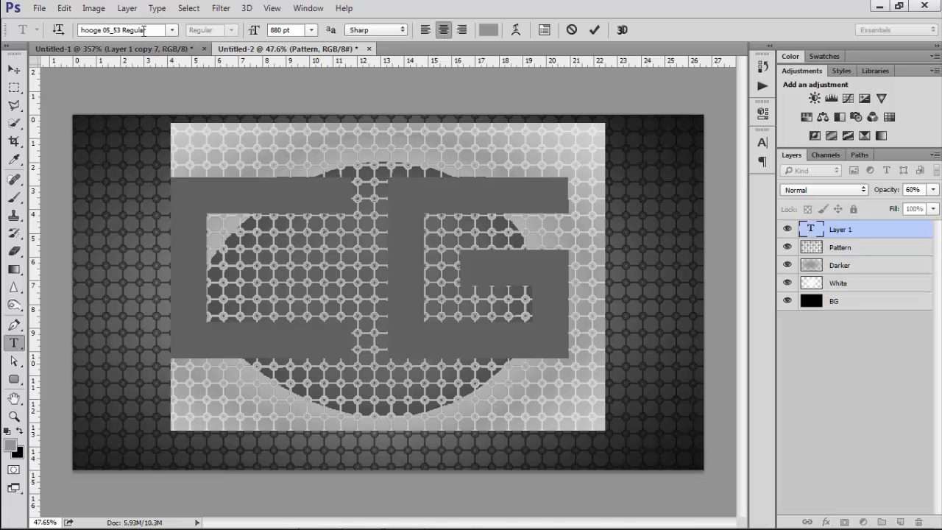
key(Caps_Lock)
click(357, 31)
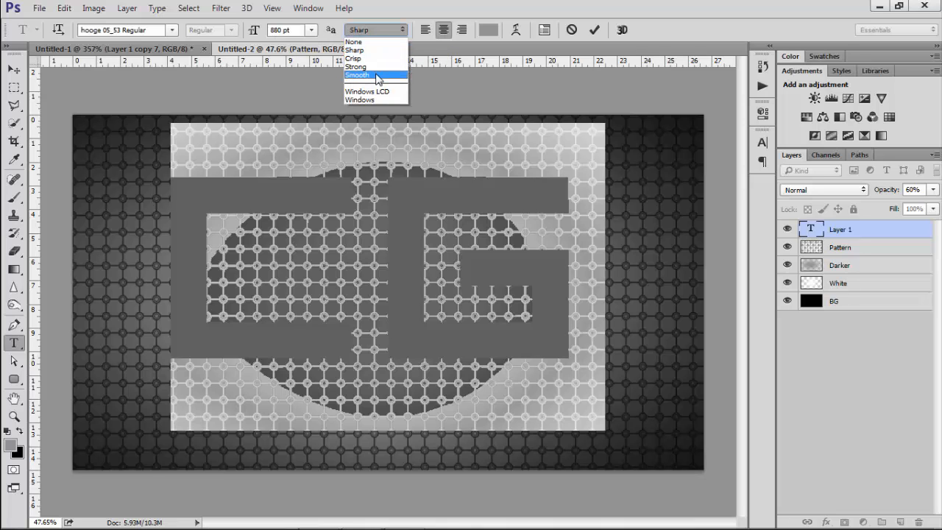
click(376, 76)
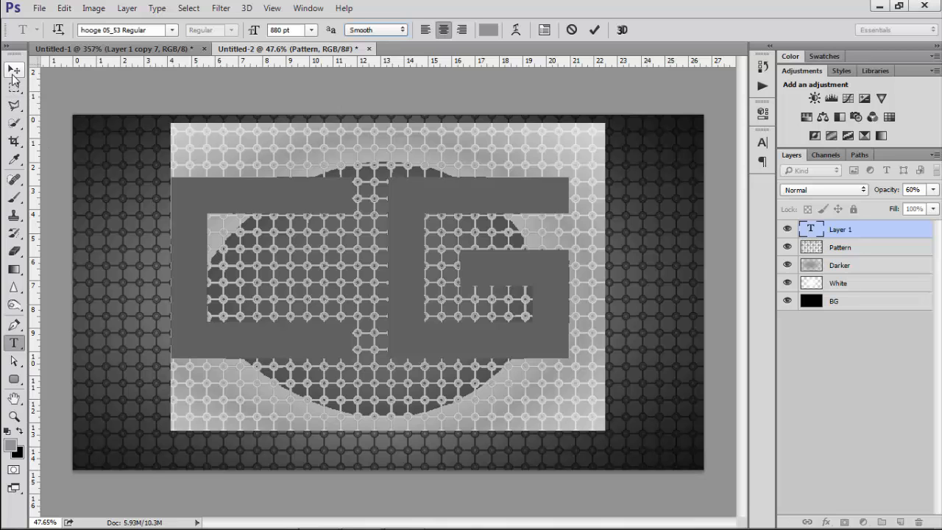
click(595, 29)
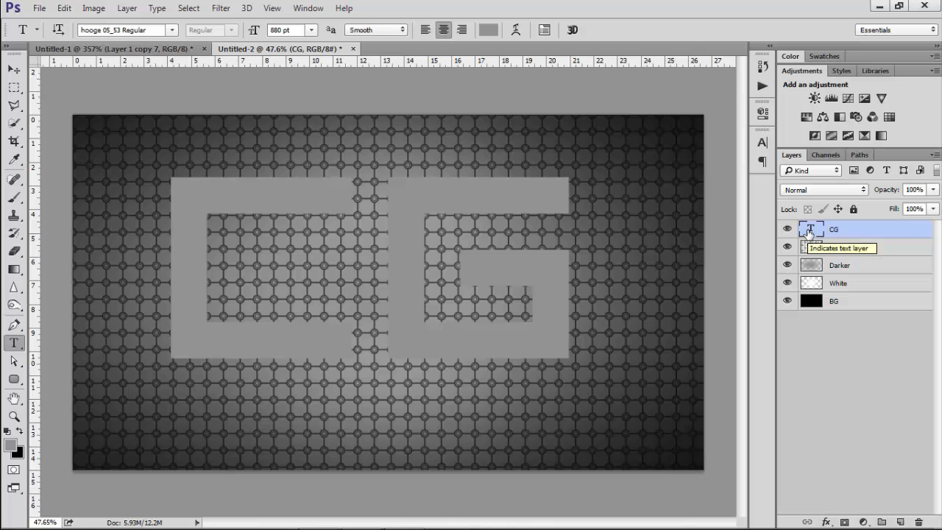
Change the CG text colour to black
double_click(810, 233)
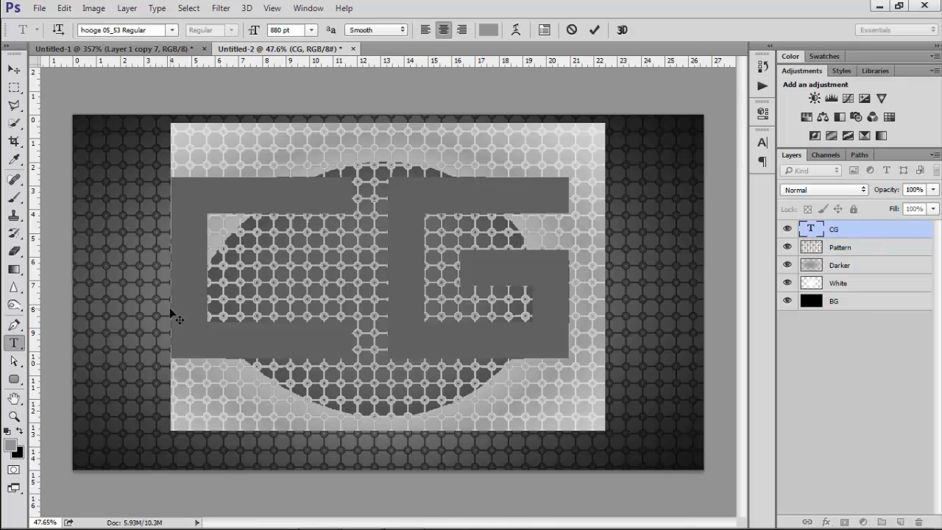
click(20, 431)
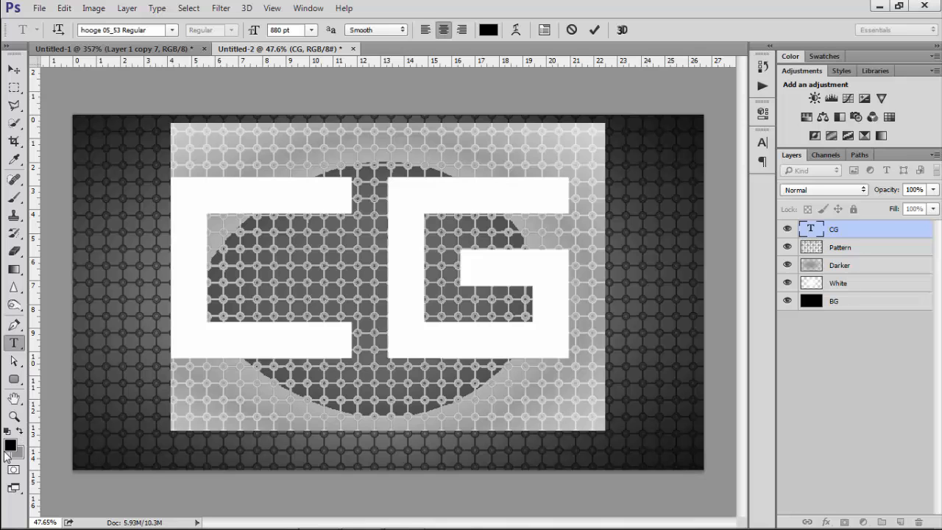
click(12, 72)
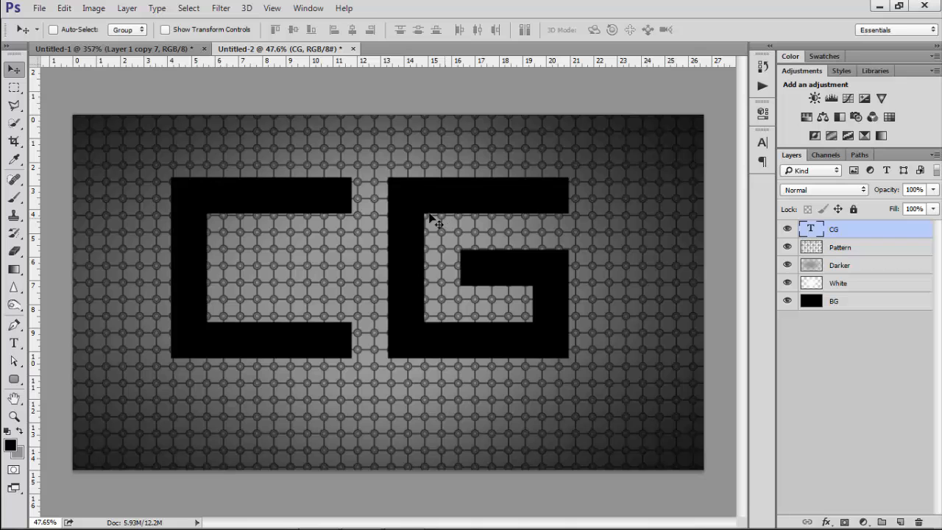
Centre the CG text on the canvas vertically and horizontally, then deselect
key(ctrl+a)
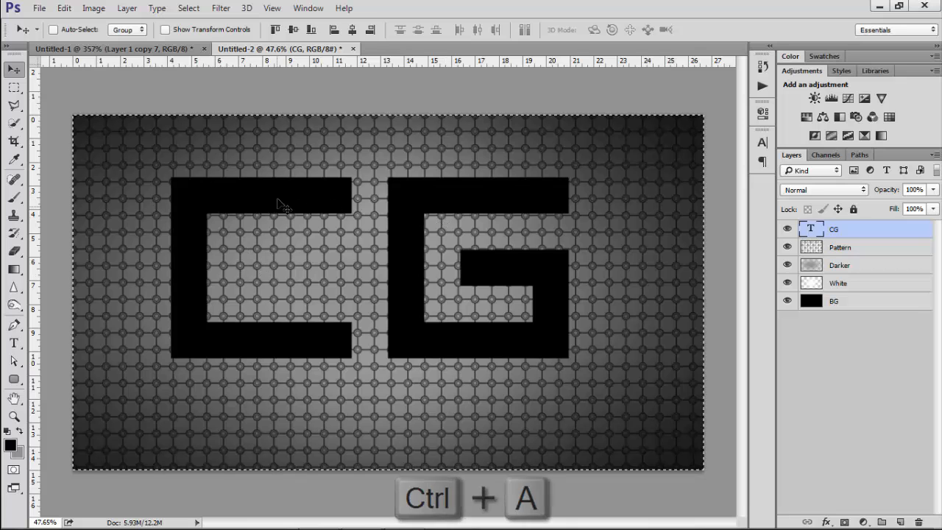
click(293, 31)
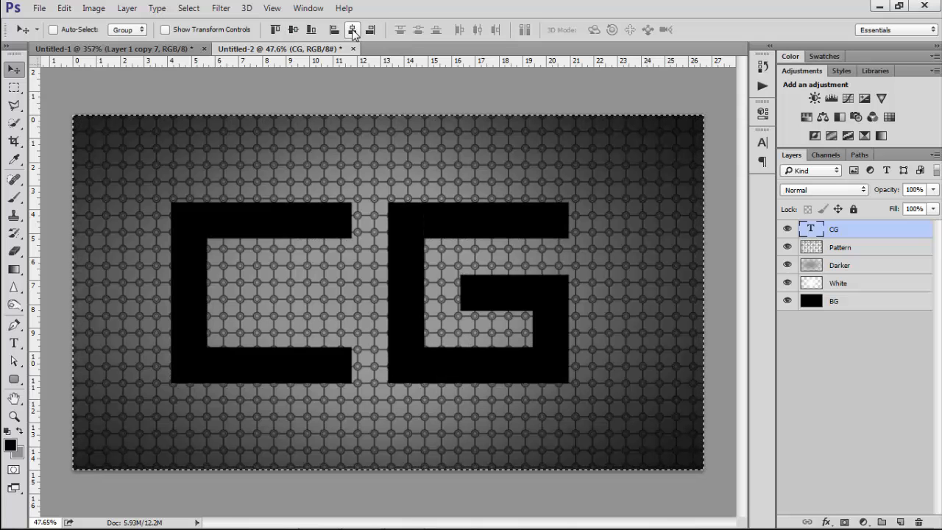
click(352, 29)
key(ctrl+d)
key(ctrl+d)
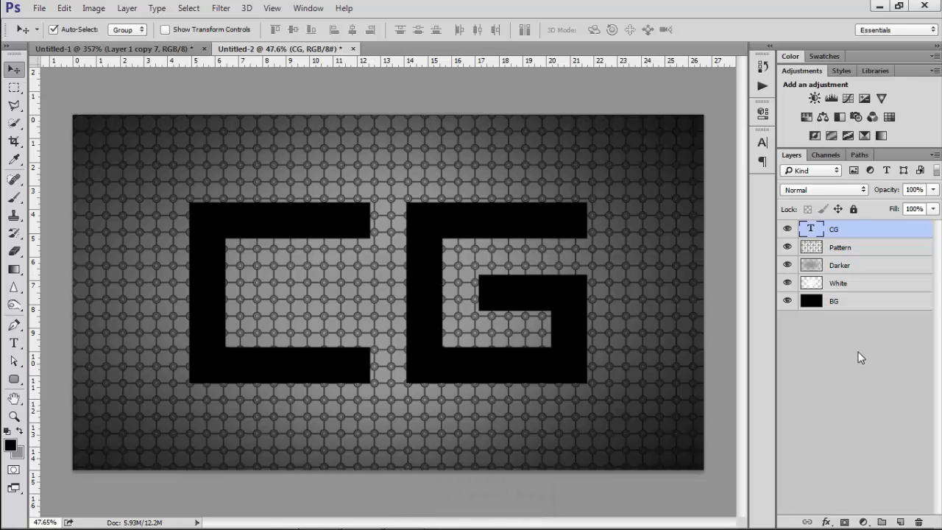
Duplicate the CG text layer and hide the original CG layer
key(ctrl+j)
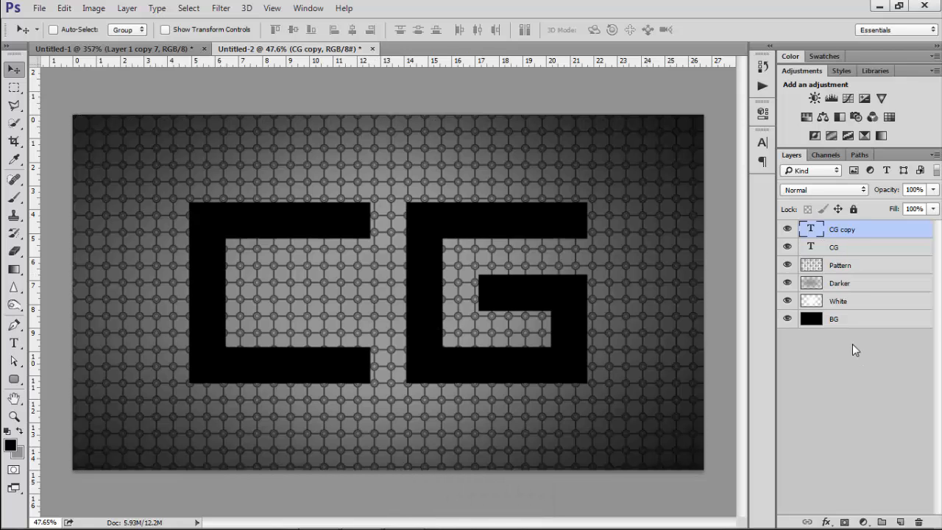
click(787, 247)
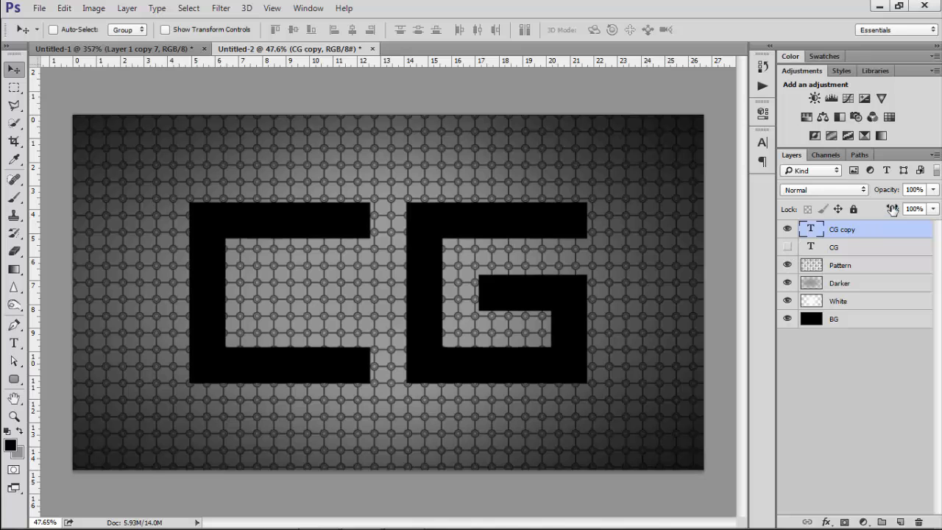
Set the CG copy's fill to 0% and give it a 7 px Overlay stroke layer style
drag(893, 210, 692, 245)
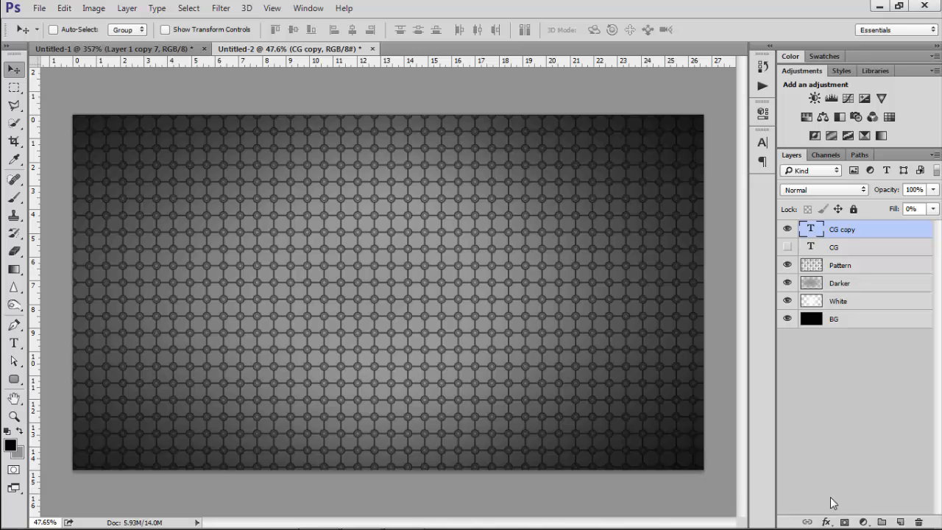
click(827, 522)
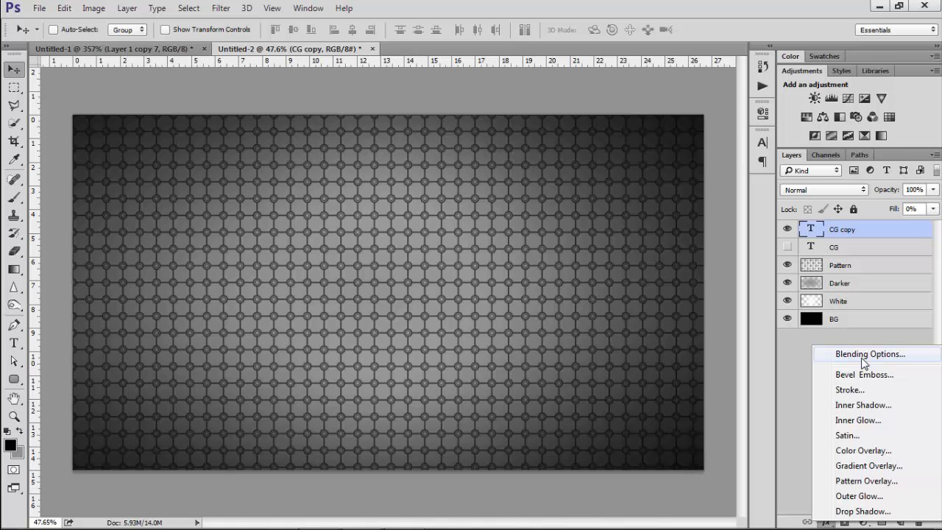
click(863, 356)
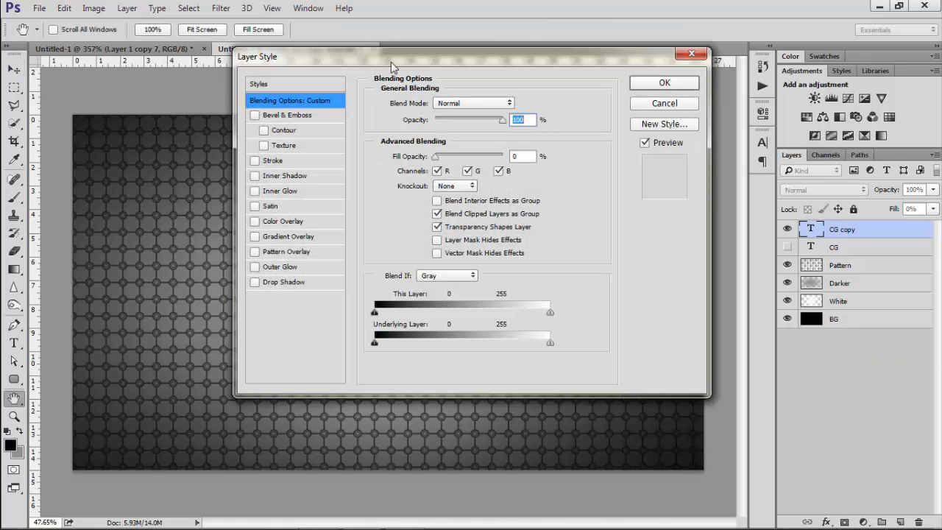
mouse_move(394, 55)
mouse_down()
mouse_move(494, 40)
mouse_move(497, 48)
mouse_move(465, 53)
mouse_move(483, 55)
mouse_up()
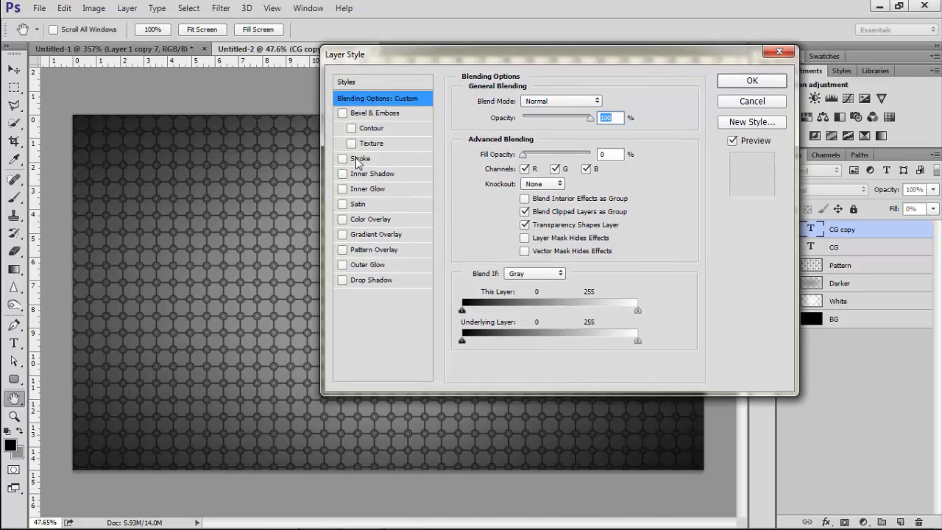
click(359, 158)
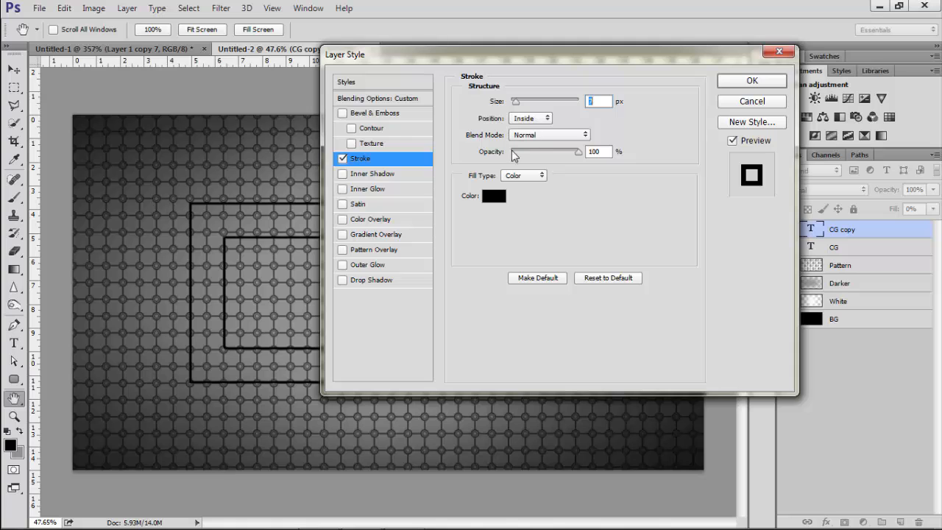
click(529, 137)
click(540, 271)
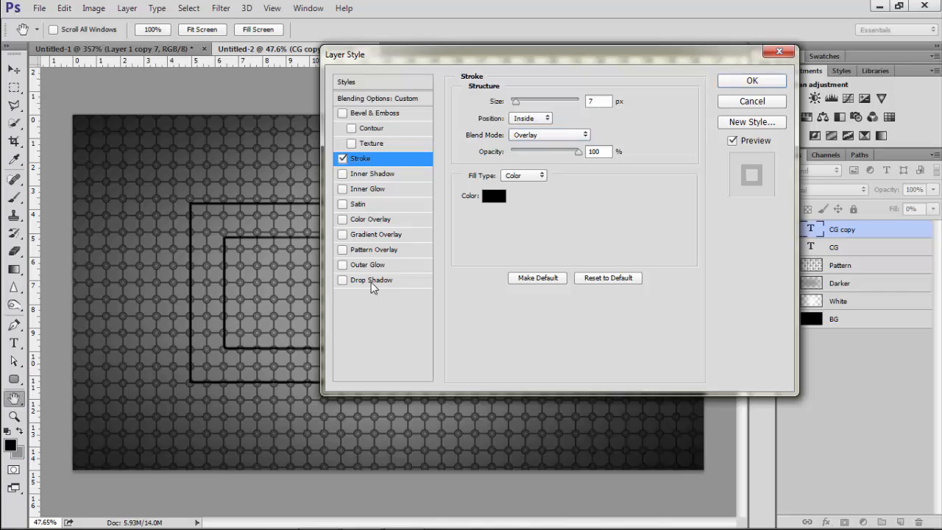
Add a drop shadow to the CG copy layer with 75% opacity and 23% spread, and apply the style
click(372, 282)
click(596, 119)
scroll(598, 121, up, 9)
scroll(598, 120, up, 8)
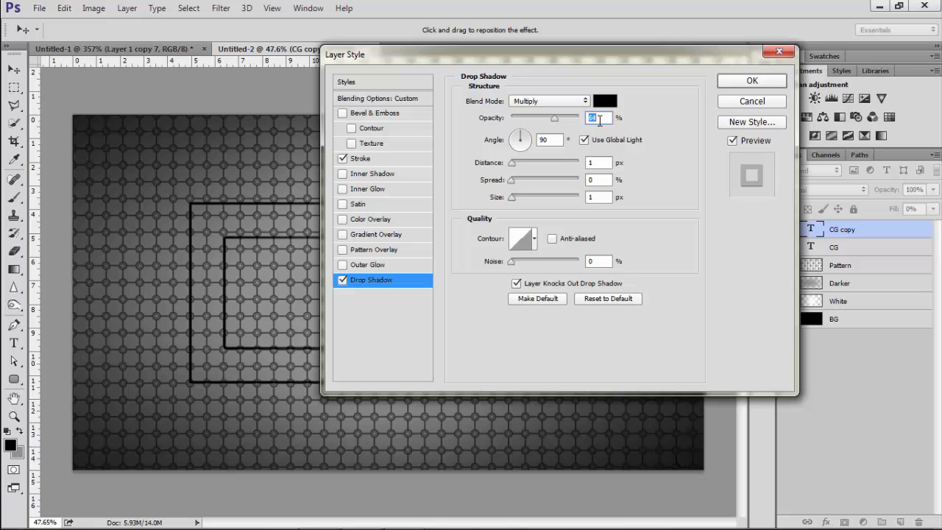
scroll(599, 121, up, 7)
click(591, 183)
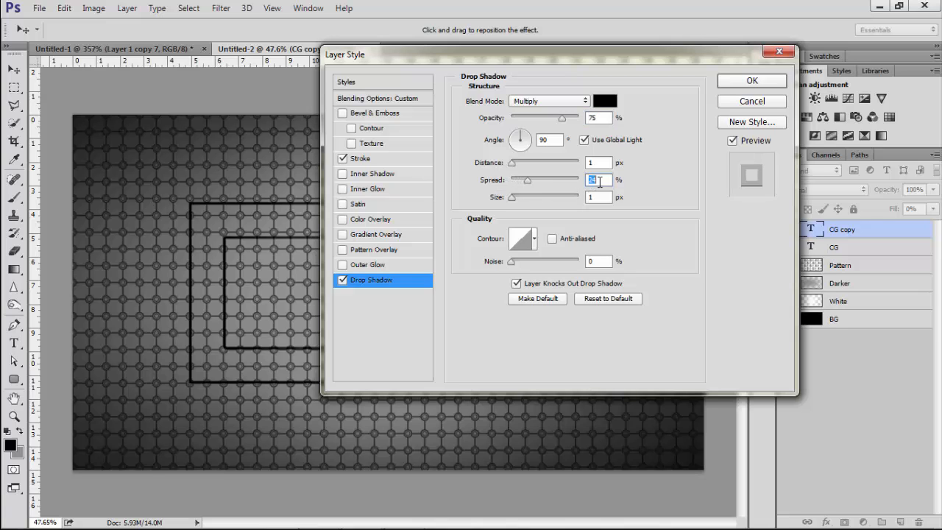
click(601, 197)
scroll(602, 197, up, 5)
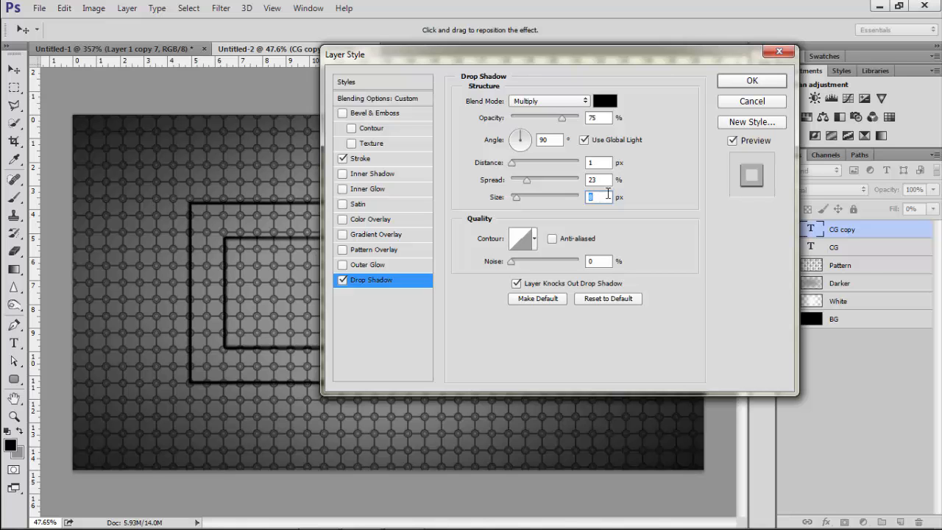
click(746, 82)
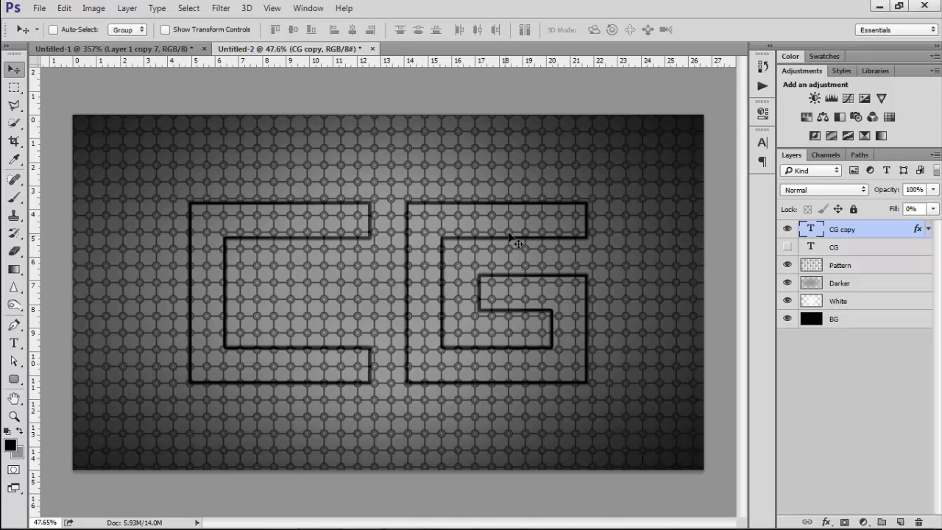
Cut the CG letter shape out of the Pattern layer onto a new layer and hide that layer
scroll(489, 214, up, 2)
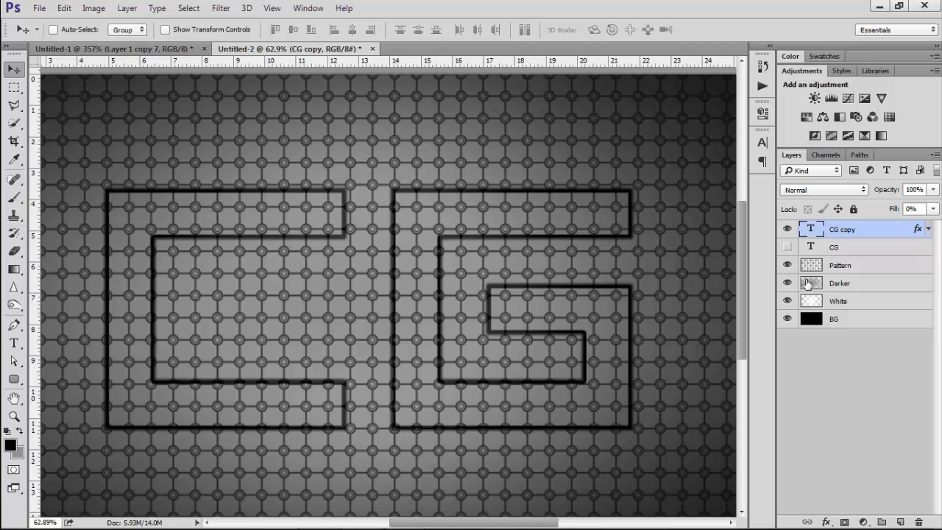
ctrl+click(812, 231)
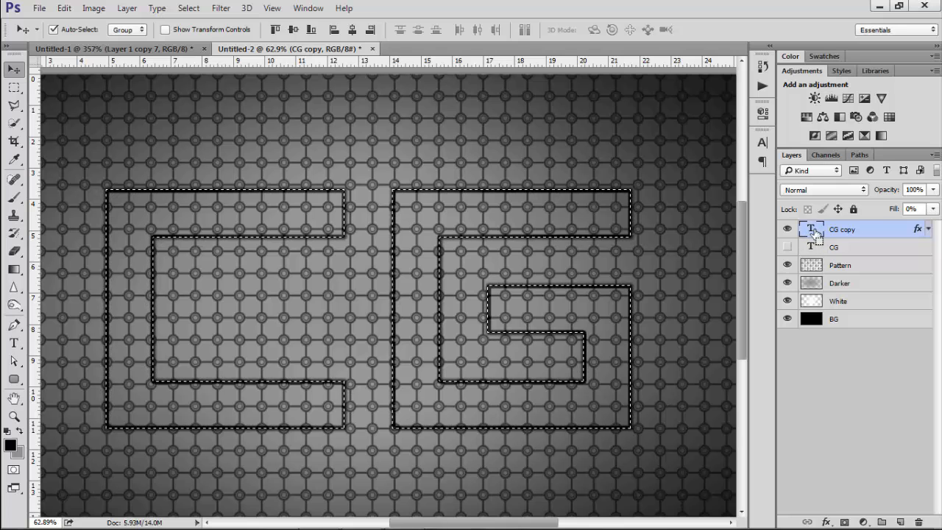
click(873, 268)
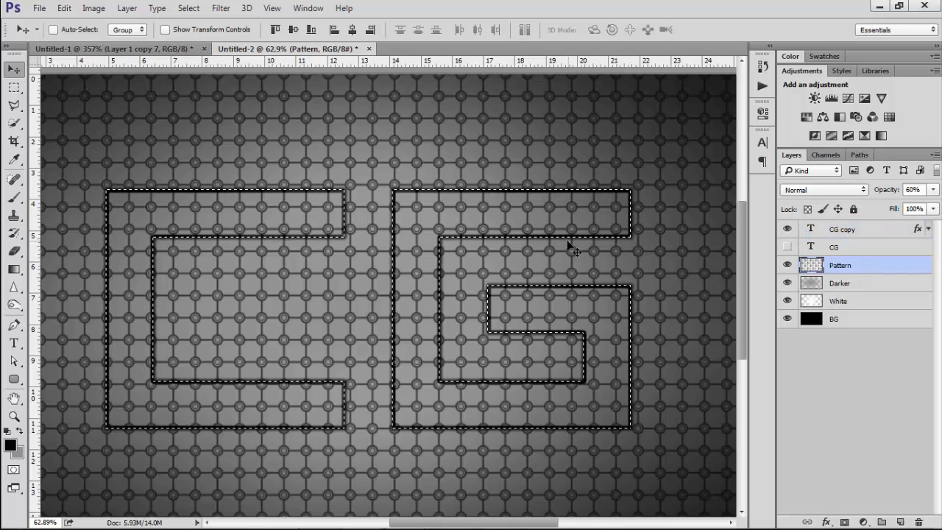
key(ctrl+shift+j)
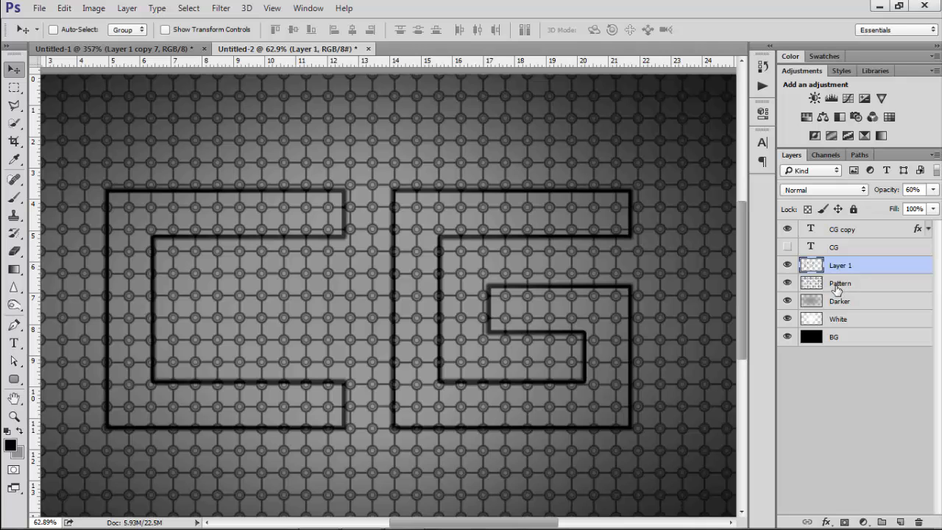
click(787, 267)
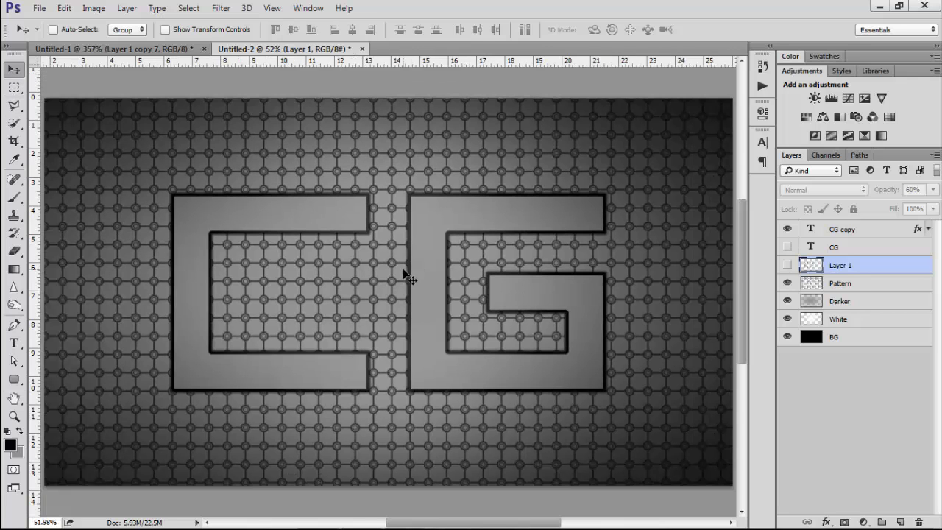
Duplicate the CG copy layer and rotate the duplicate about 2.6°
scroll(406, 273, down, 1)
click(843, 234)
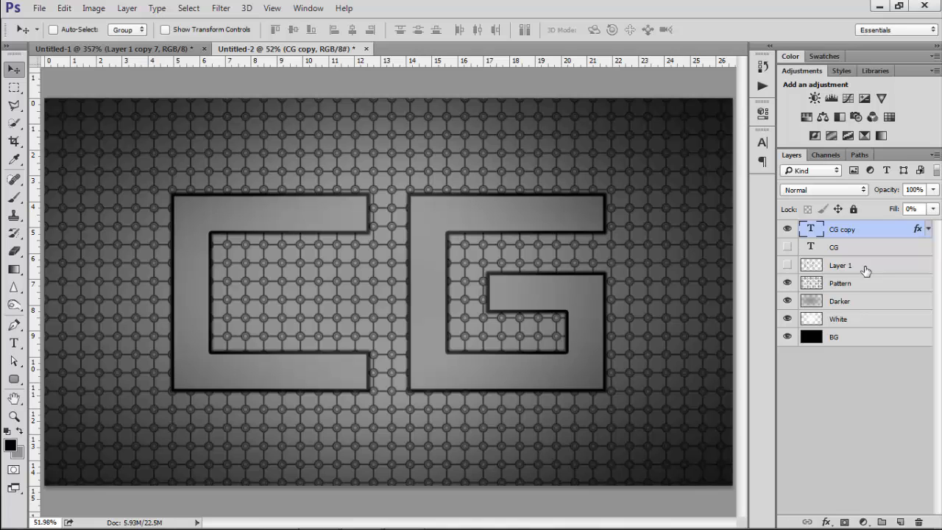
key(ctrl+j)
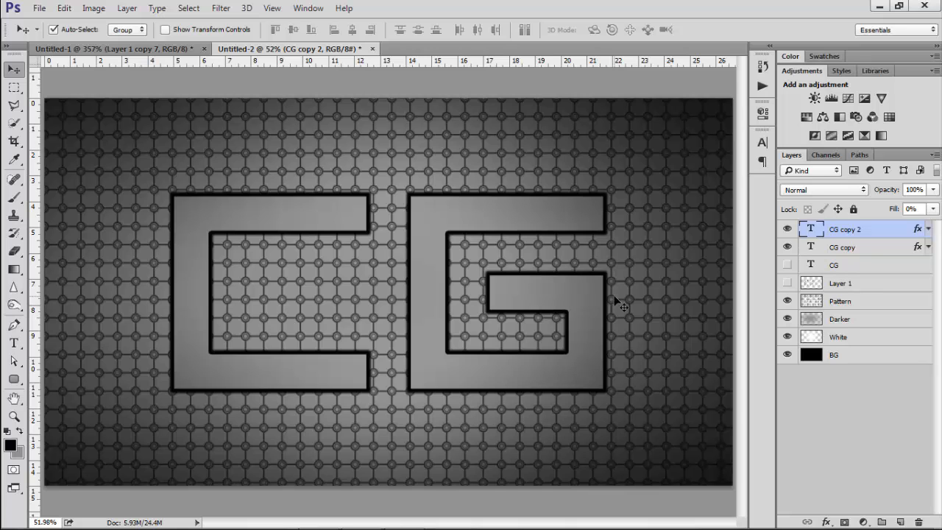
key(ctrl+t)
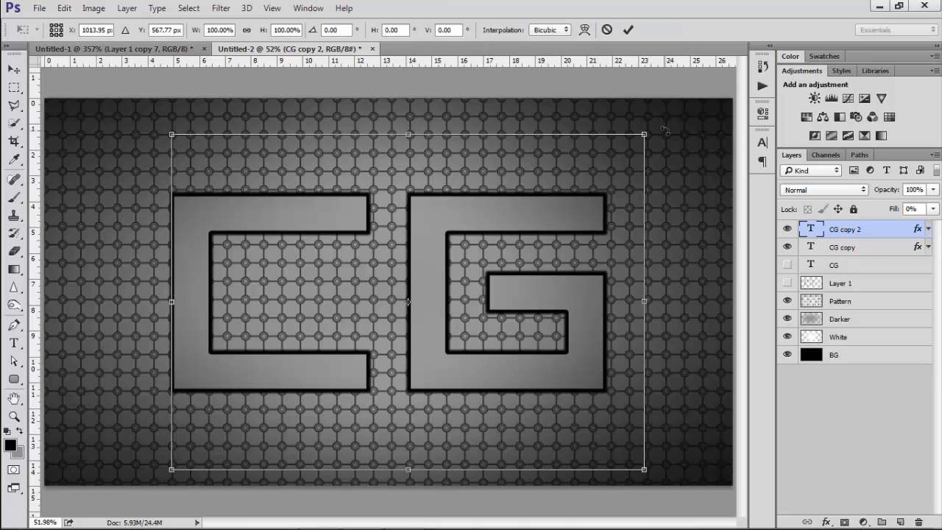
drag(667, 134, 672, 142)
key(Return)
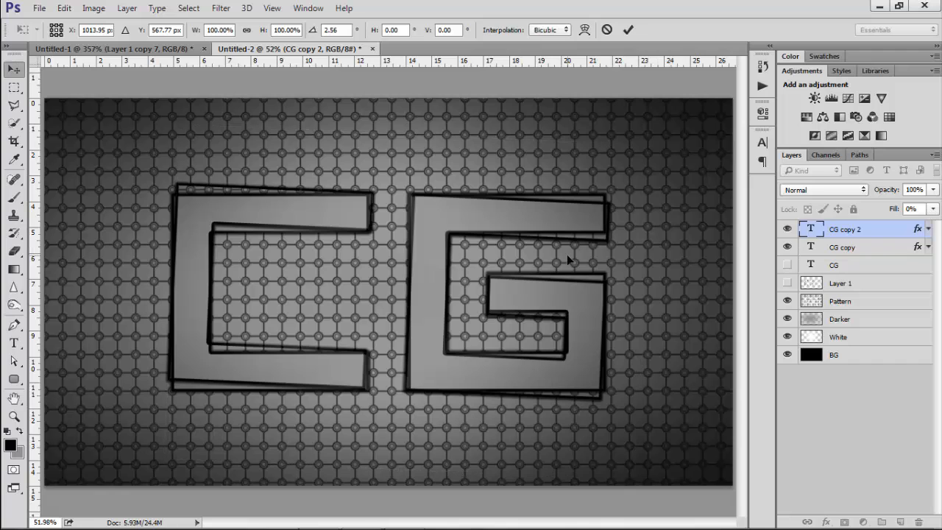
Duplicate CG copy 2 and rotate the new copy about -5.6°
key(ctrl+j)
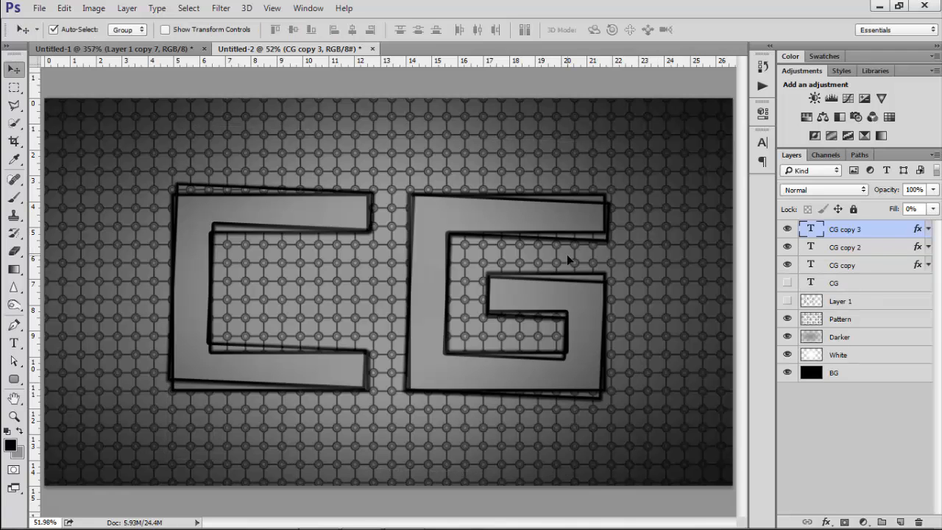
key(ctrl+t)
drag(685, 231, 676, 204)
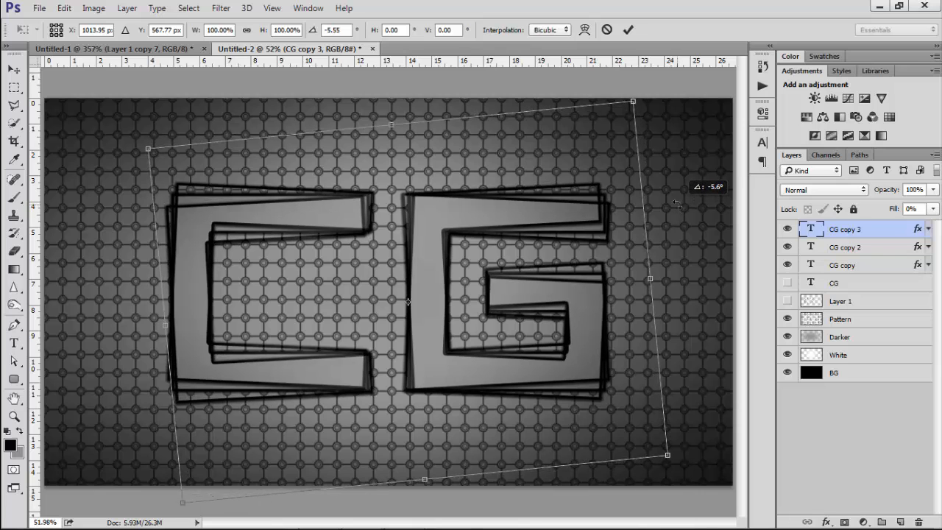
key(Return)
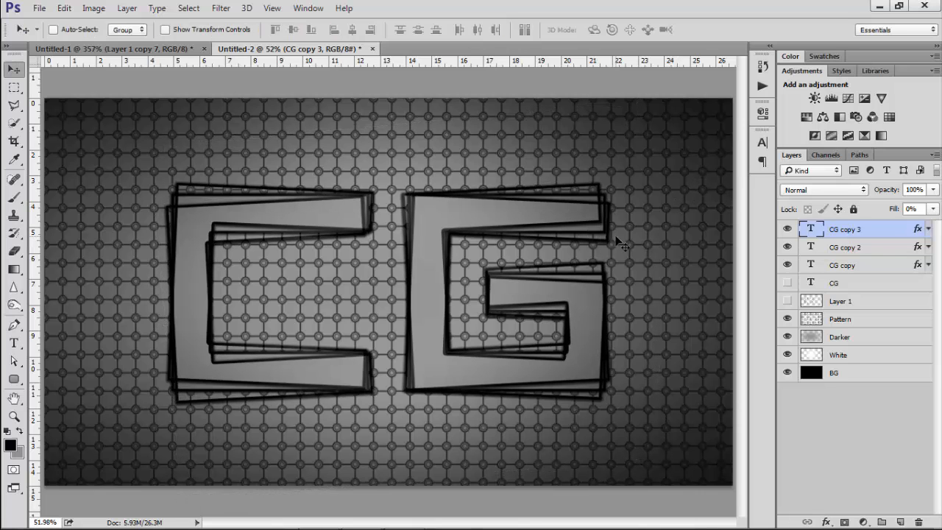
Duplicate CG copy 3 and rotate the new copy slightly clockwise
key(ctrl+j)
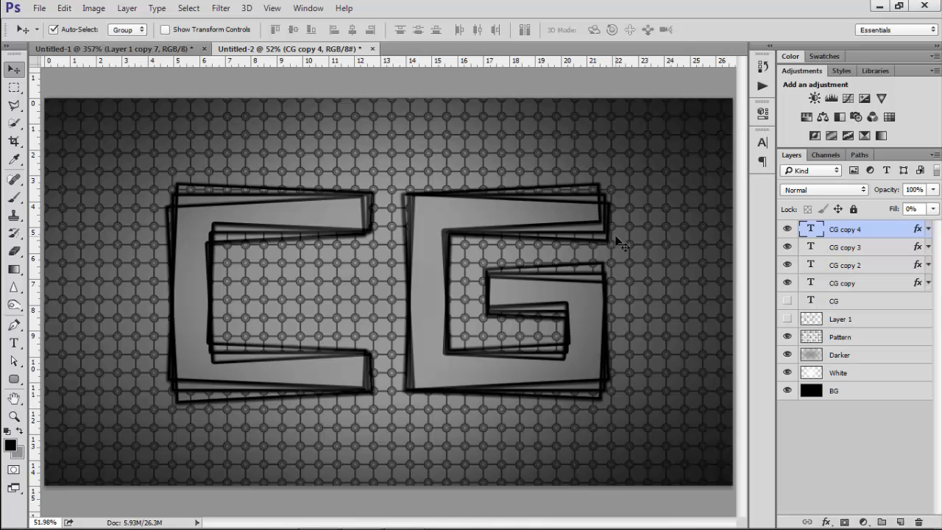
key(ctrl+t)
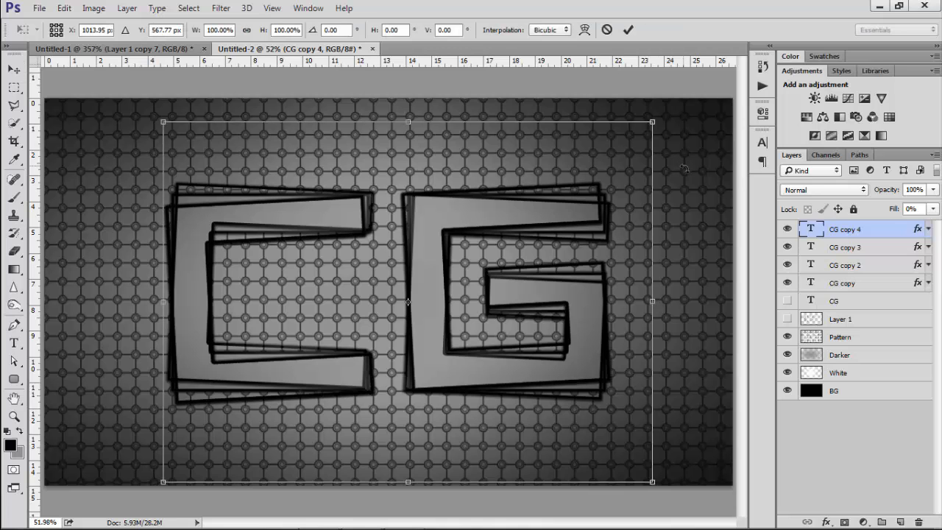
drag(686, 171, 706, 201)
key(Return)
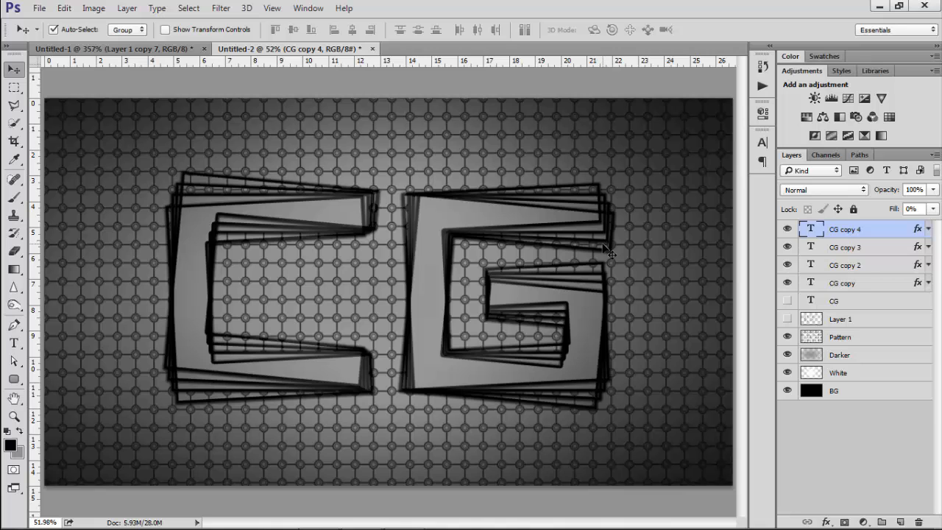
Duplicate CG copy 4 and rotate the new copy slightly anticlockwise
key(ctrl+j)
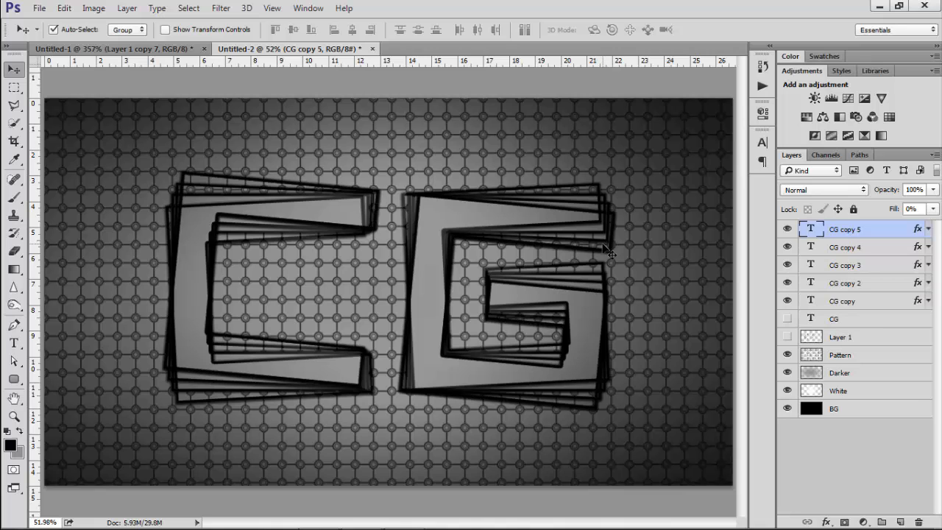
key(ctrl+t)
drag(696, 240, 666, 189)
key(Return)
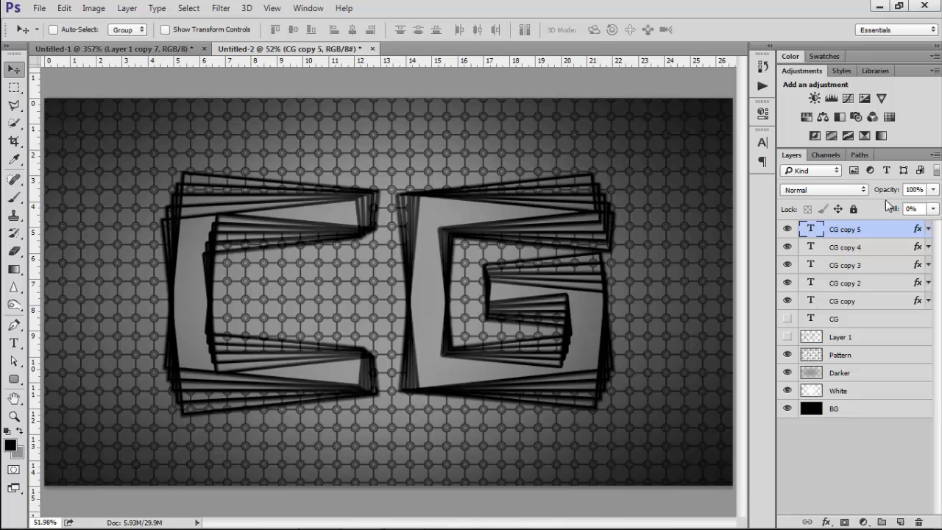
Lower the opacity of CG copy 5 to 62% and CG copy 4 to 61%
click(911, 190)
text(75)
key(Return)
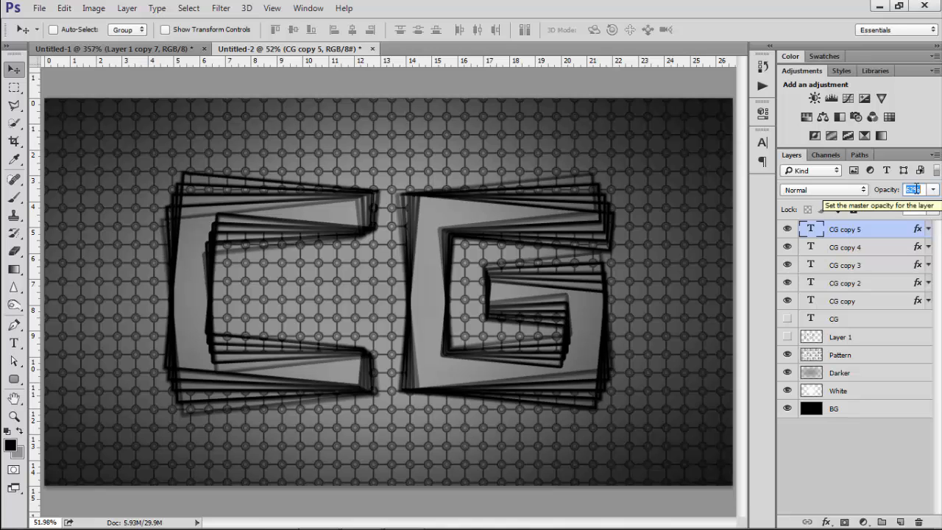
click(862, 250)
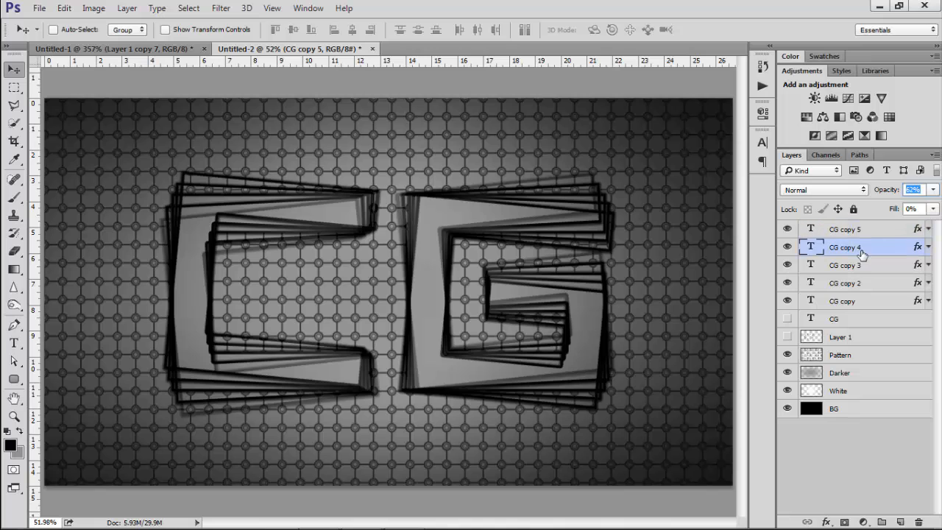
click(913, 190)
text(61)
key(Return)
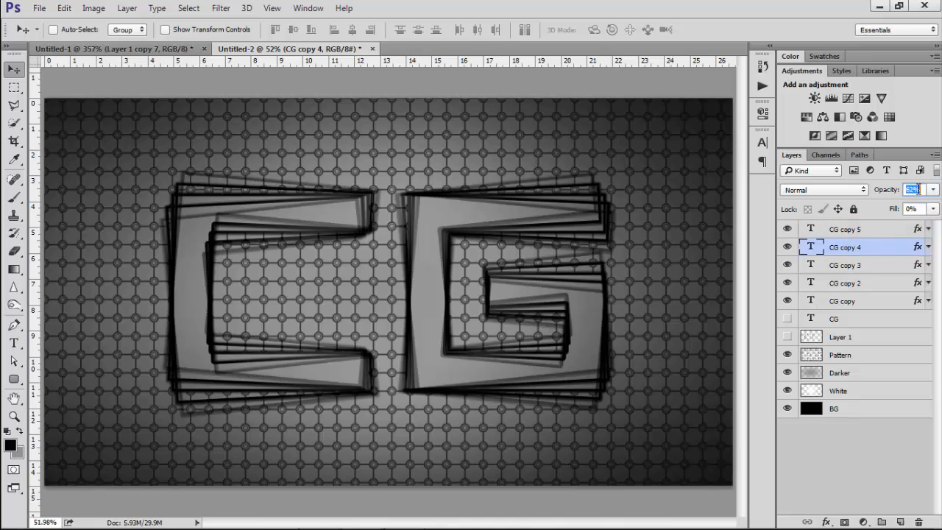
Lower the opacity of CG copy 3 to 70% and CG copy 2 to 75%
click(871, 266)
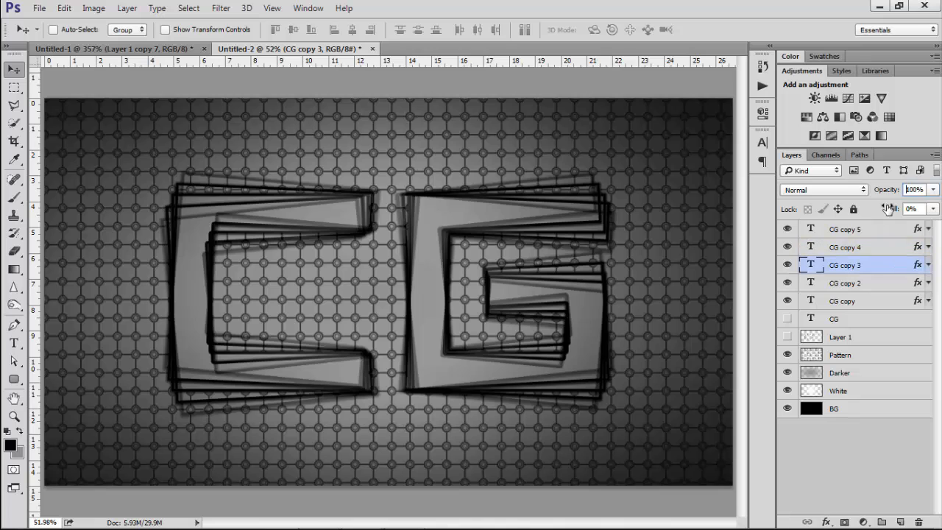
click(913, 190)
text(70)
key(Return)
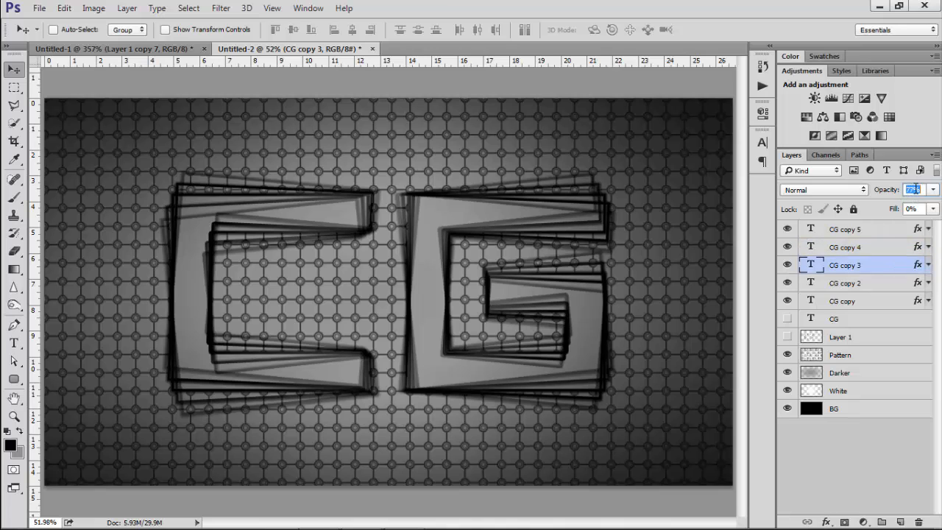
scroll(916, 189, down, 2)
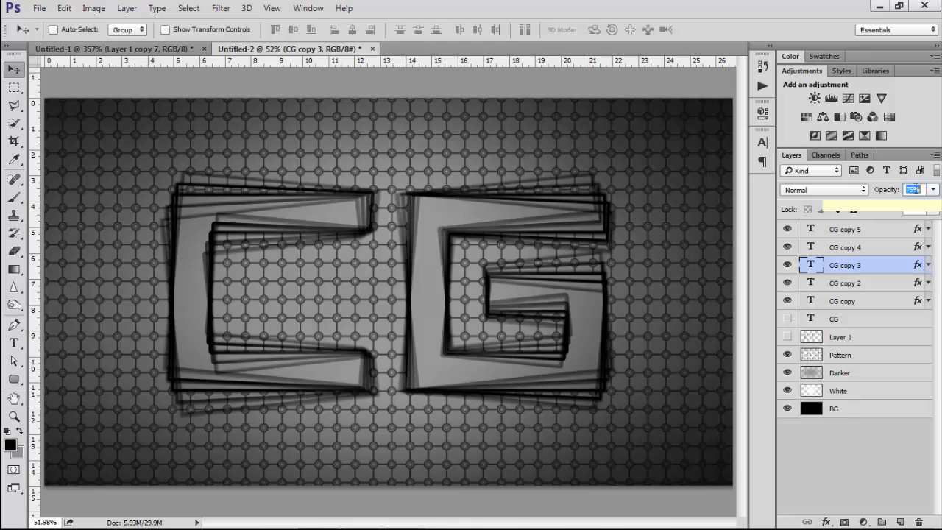
click(874, 285)
click(912, 188)
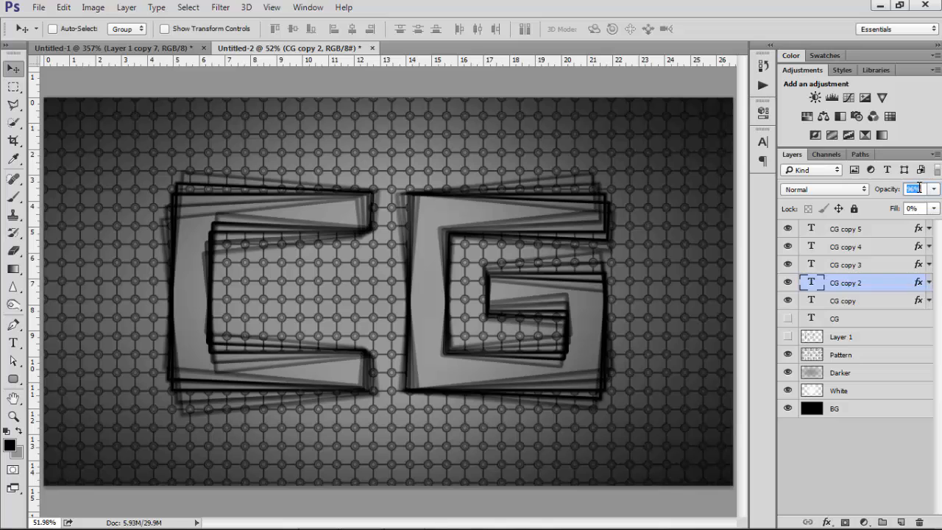
scroll(917, 187, down, 1)
scroll(918, 186, down, 10)
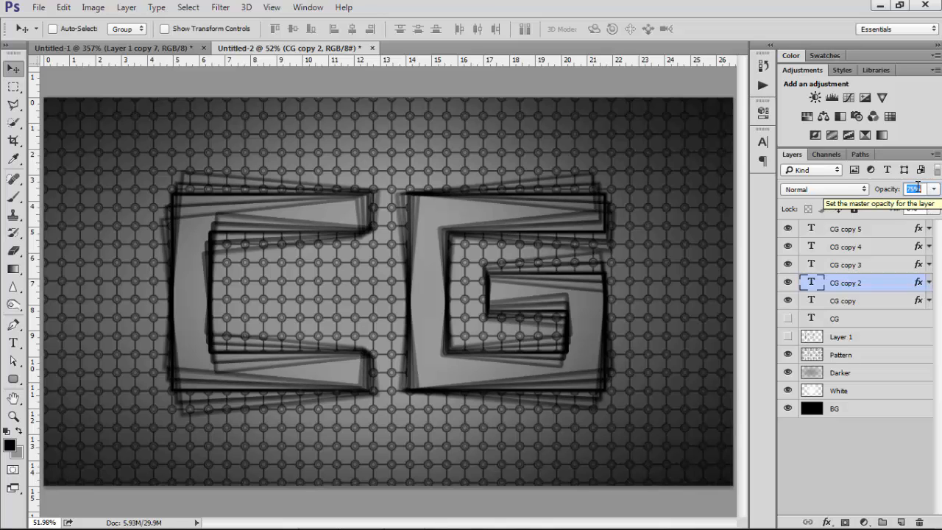
On a new top layer, load the CG text as a selection and fill it with black
click(863, 301)
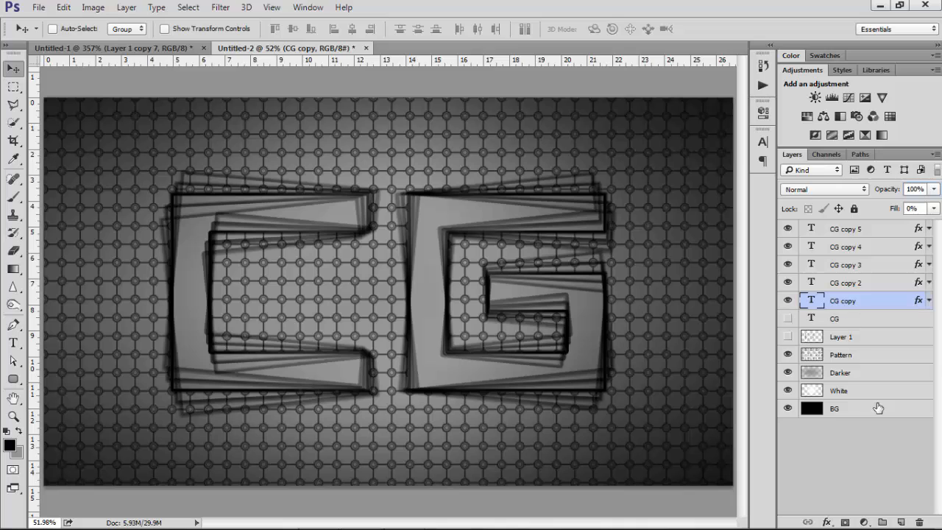
click(856, 230)
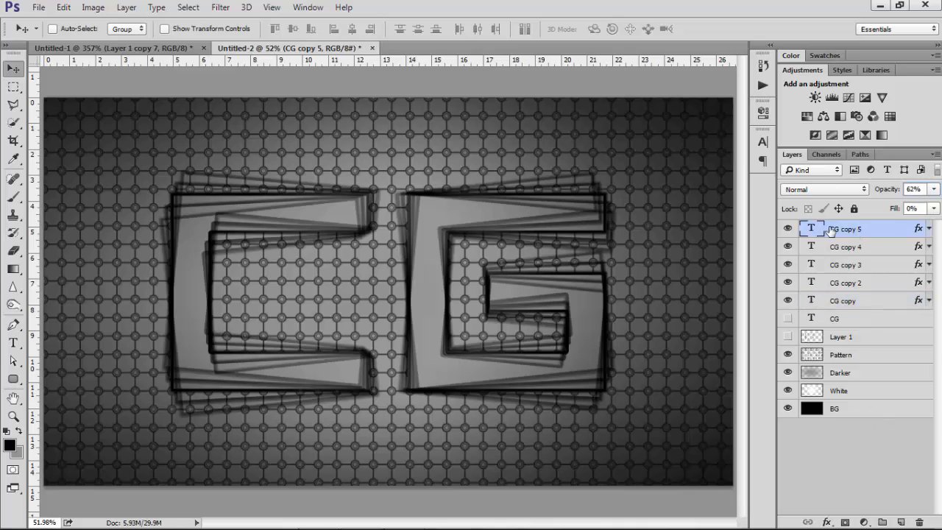
click(901, 522)
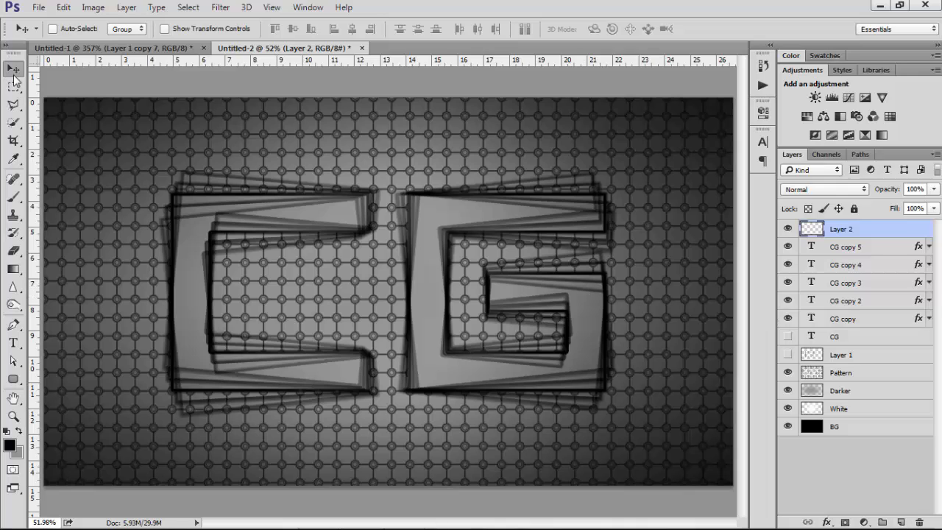
click(14, 89)
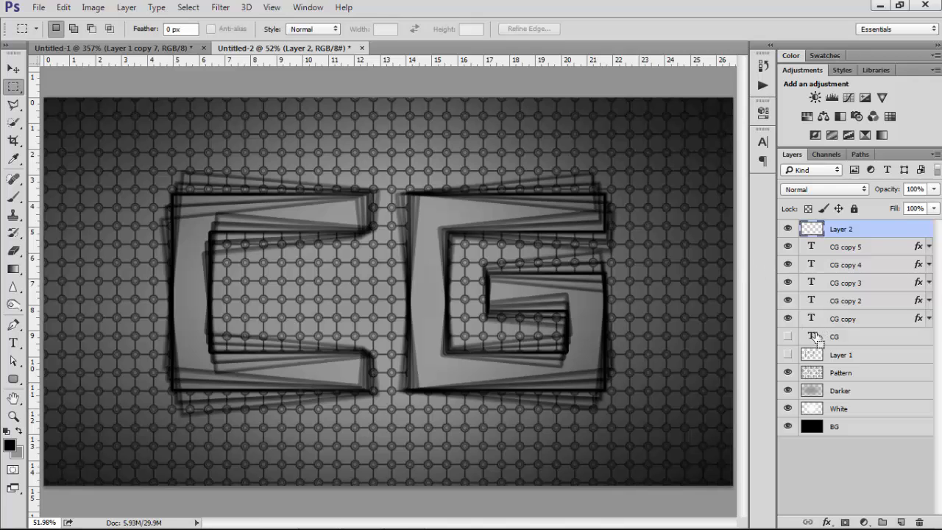
drag(811, 333, 814, 323)
ctrl+click(813, 320)
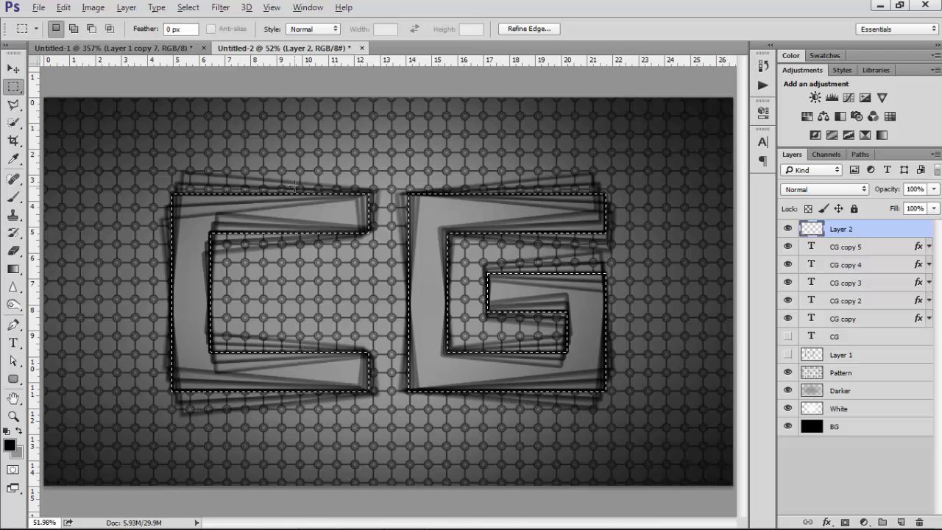
key(alt+BackSpace)
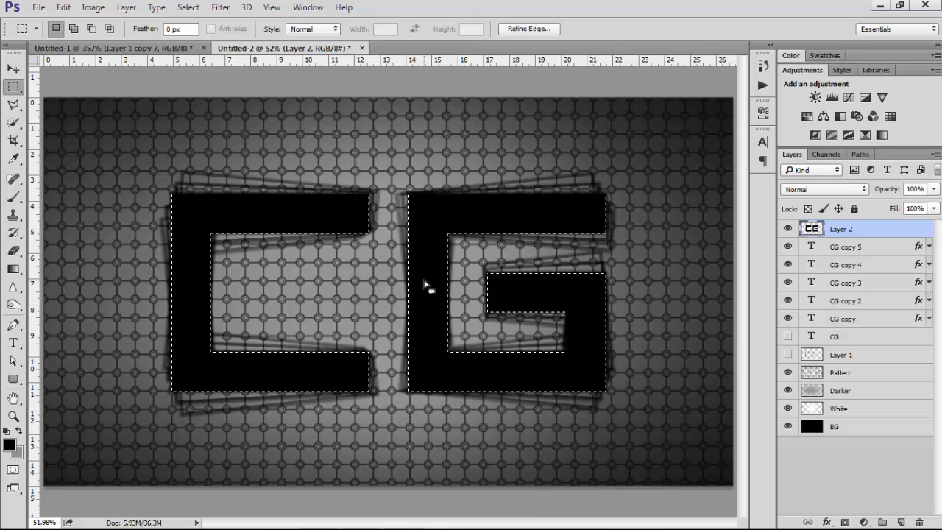
Nudge the CG selection slightly up and left, delete the black fill inside it, and deselect
key(Up)
key(Up)
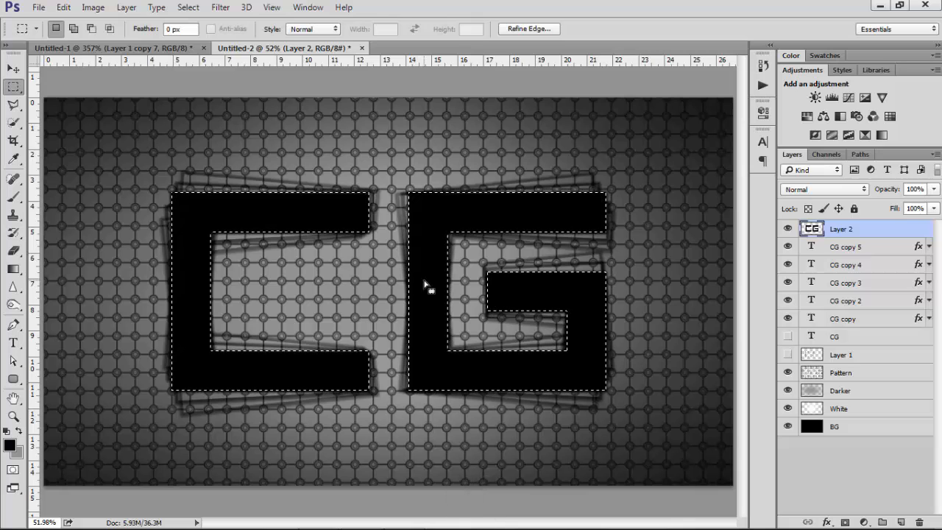
key(Left)
key(Left)
key(Left)
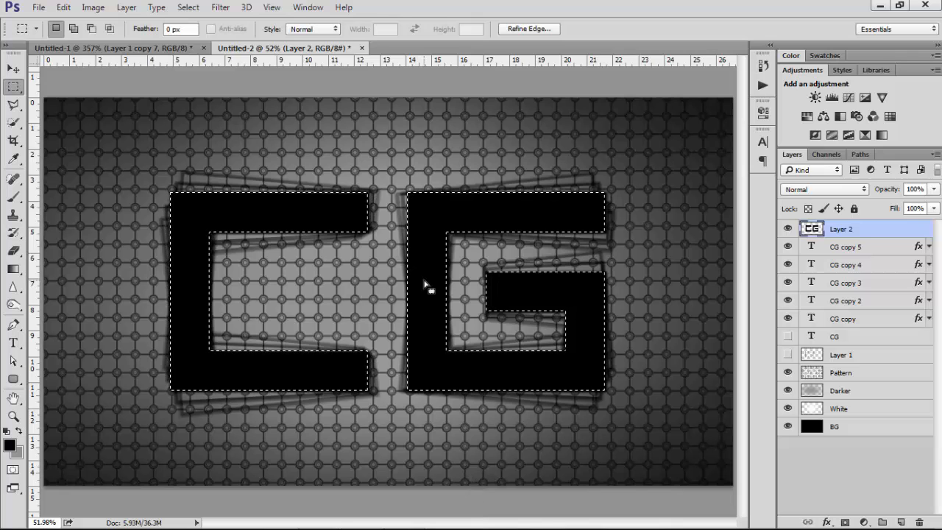
key(Delete)
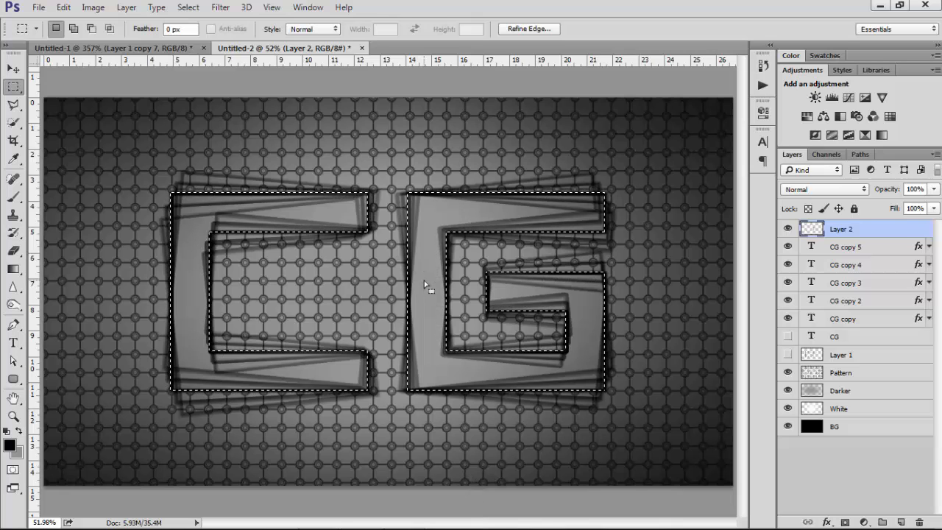
key(ctrl+d)
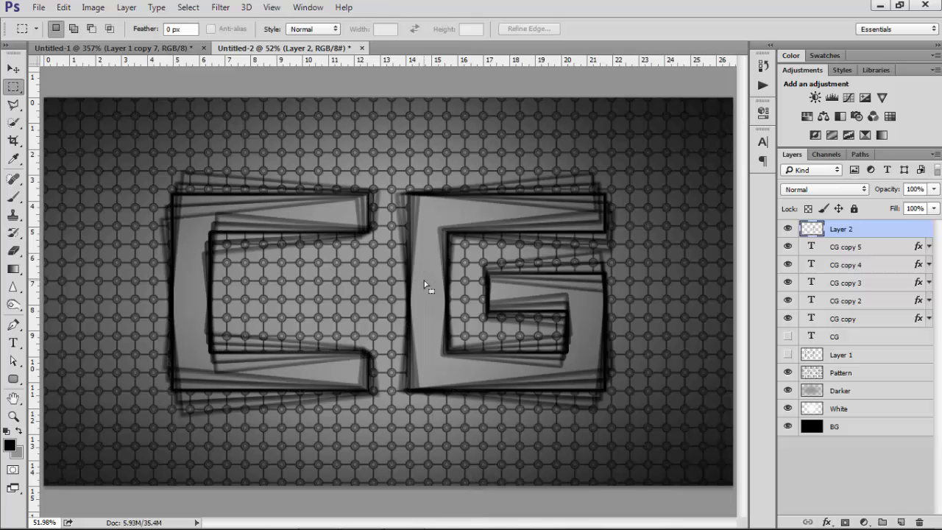
Apply a Gaussian Blur with a 1 pixel radius to the outline layer
click(219, 8)
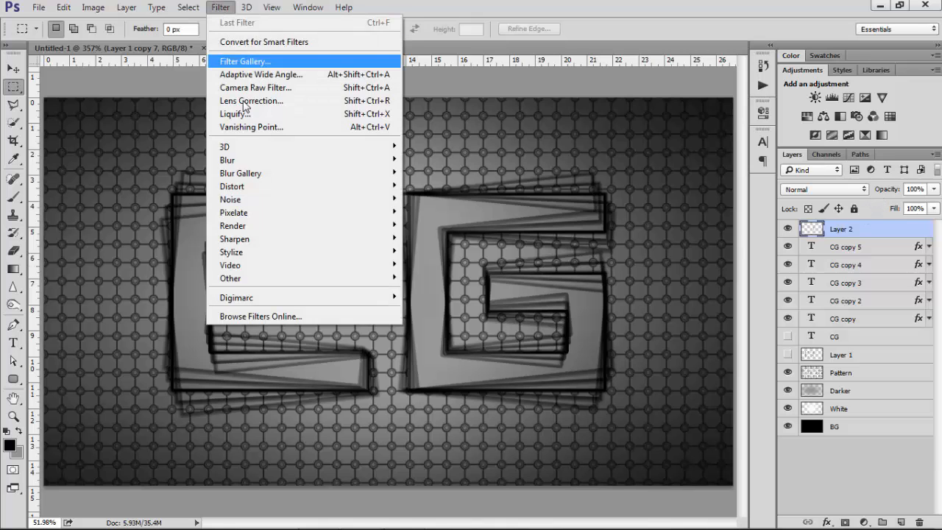
mouse_move(364, 167)
click(428, 211)
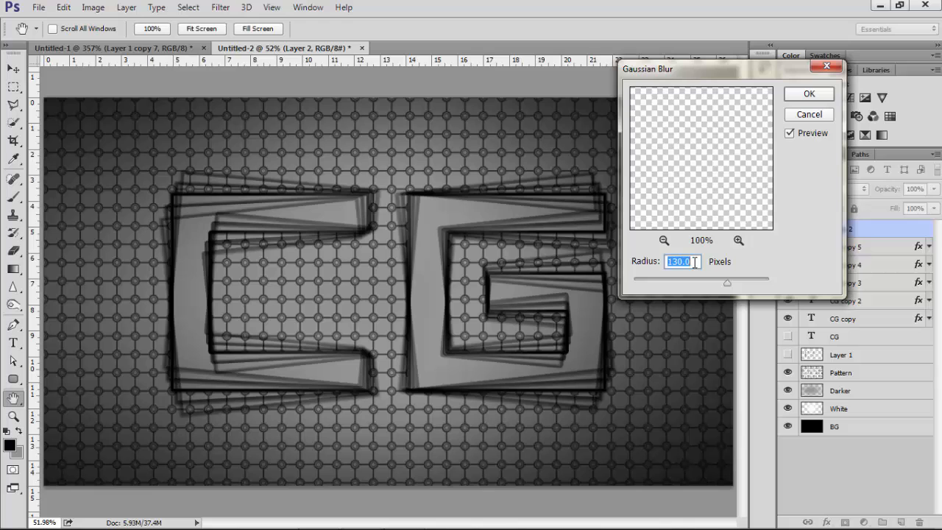
text(1)
drag(717, 208, 702, 94)
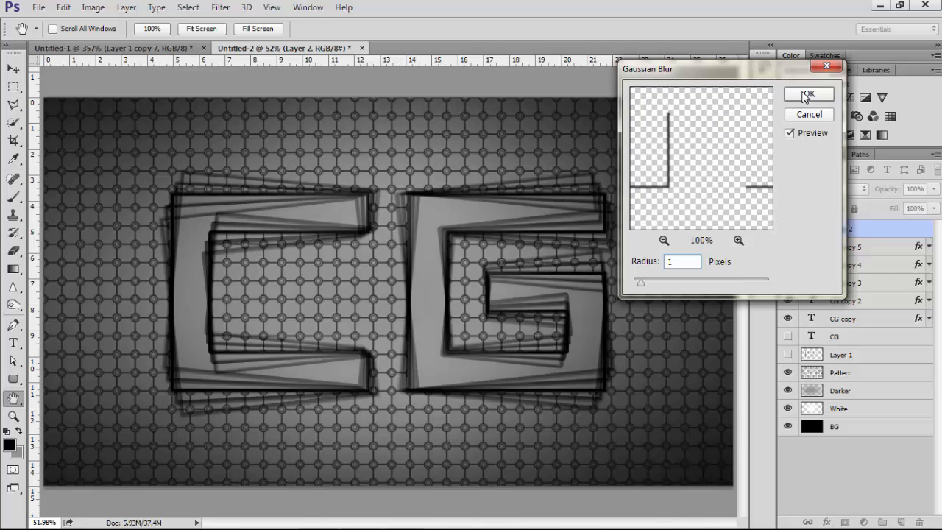
click(808, 94)
Rename the outline layer to "Shadow"
double_click(841, 230)
key(Caps_Lock)
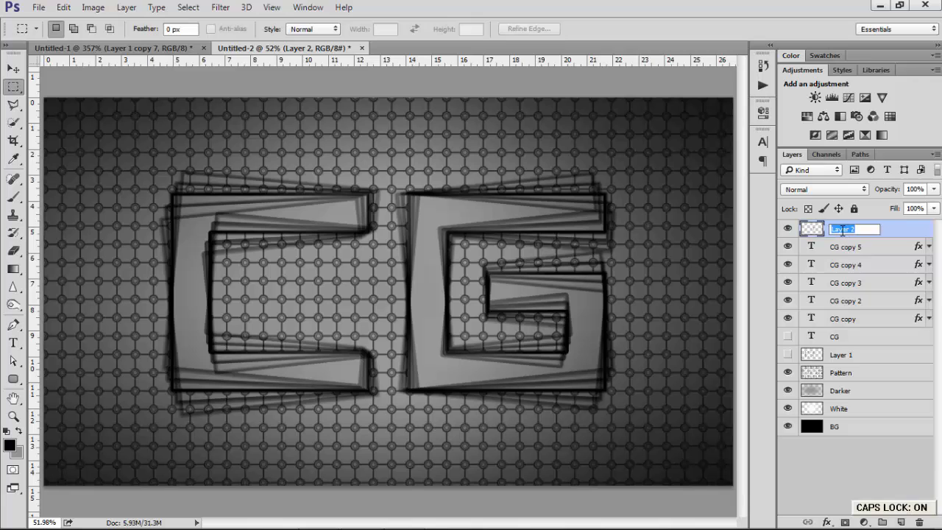
text(S)
key(Caps_Lock)
text(hadow)
key(Return)
Create a new layer above Shadow and name it "Edge"
click(901, 522)
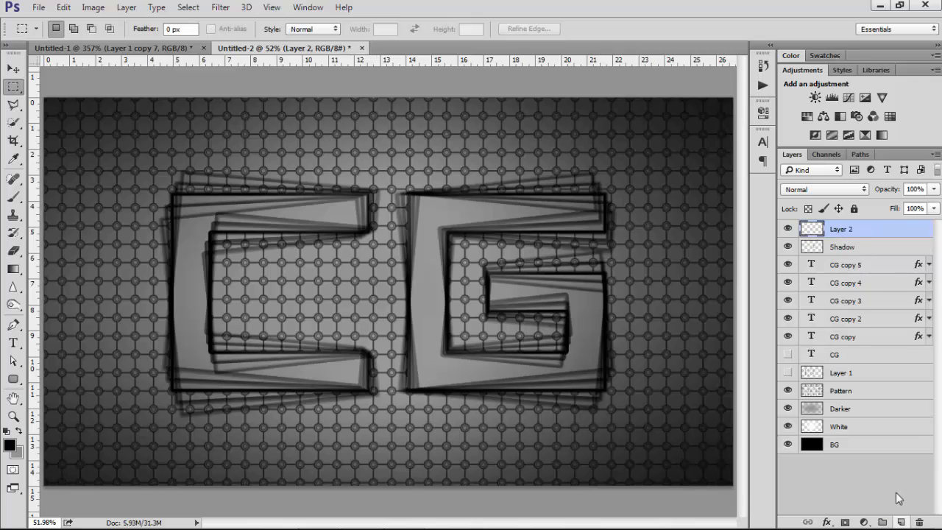
double_click(841, 230)
key(Caps_Lock)
text(E)
key(Caps_Lock)
text(dge)
key(Return)
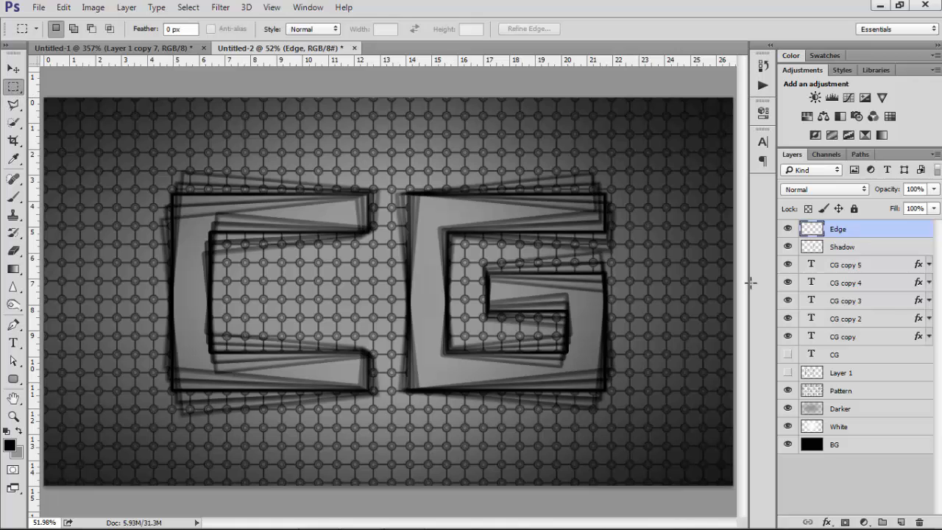
Load the CG text as a selection, nudge it up and left by three pixels, and fill it with white
ctrl+click(812, 337)
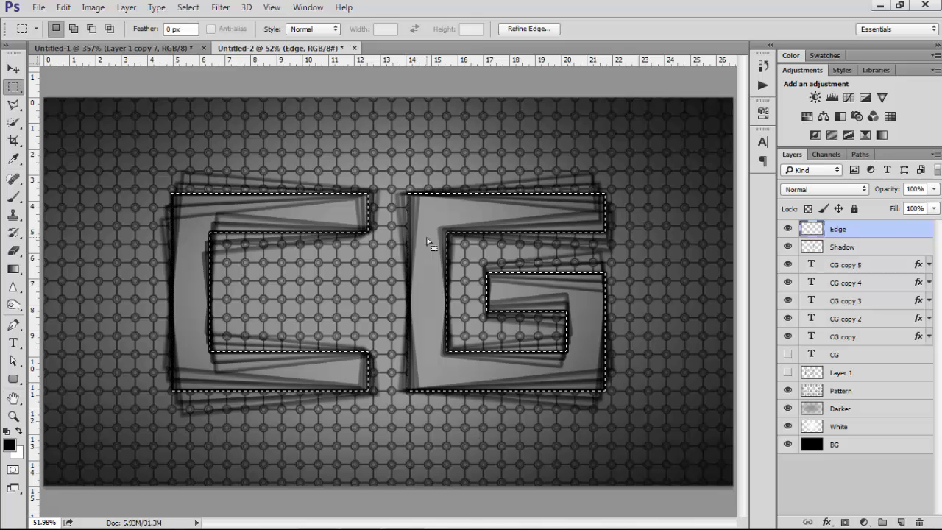
key(Up)
key(Up)
key(Up)
key(Up)
key(Up)
key(Up)
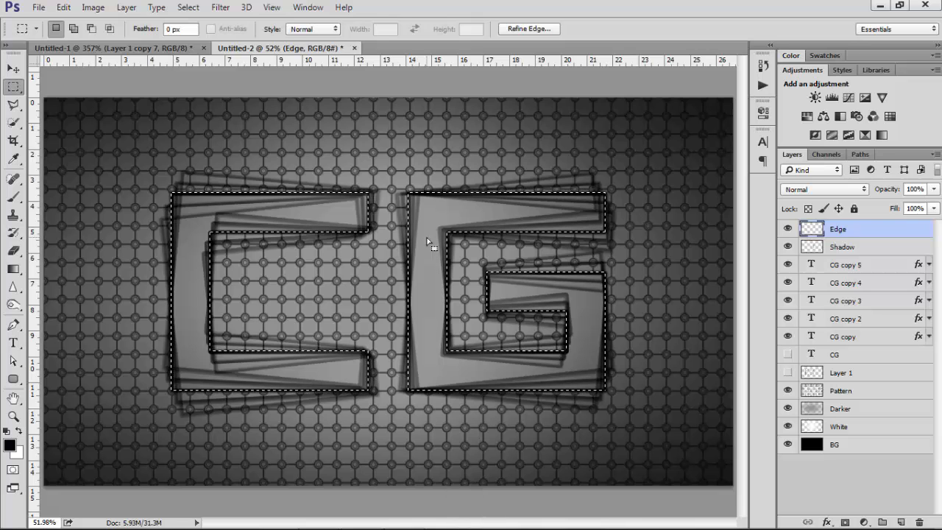
key(Left)
key(Left)
key(Left)
key(Left)
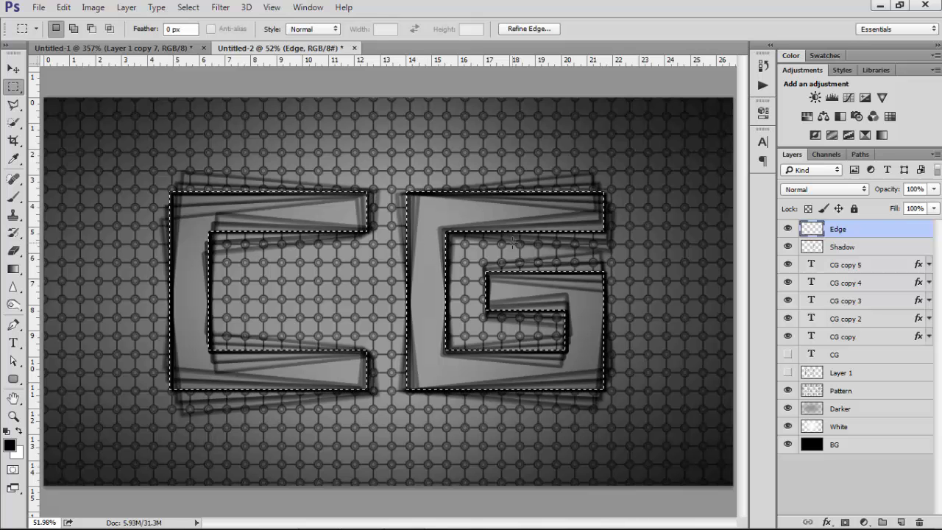
key(ctrl+BackSpace)
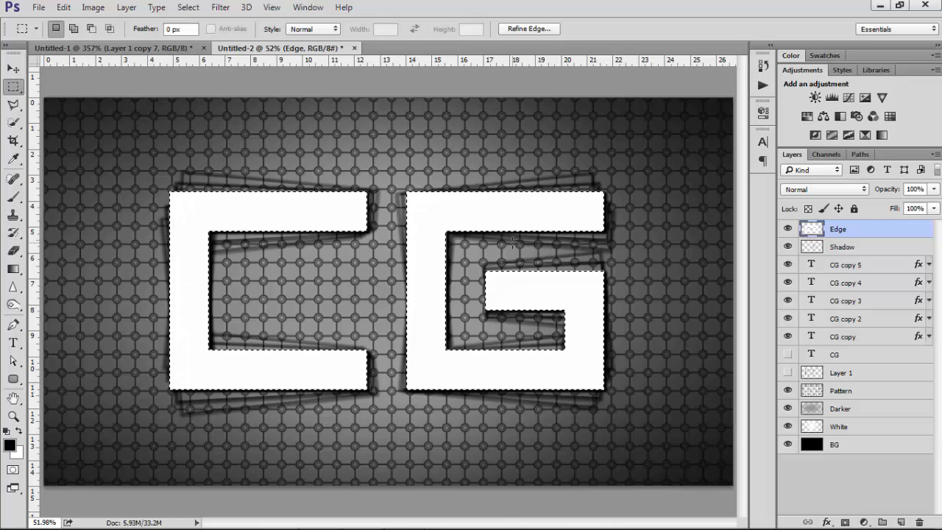
Nudge the selection one pixel down and right, delete the white inside it, deselect, and reapply the Gaussian Blur
key(Down)
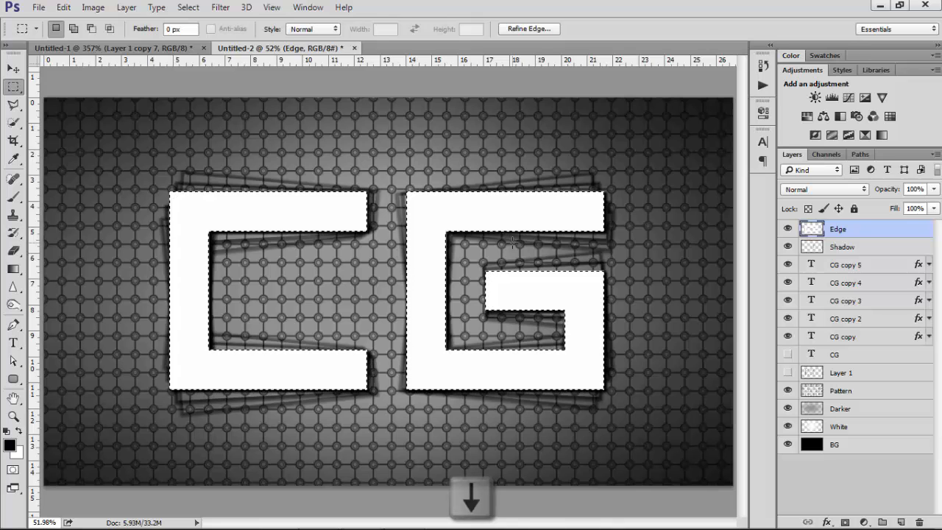
key(Right)
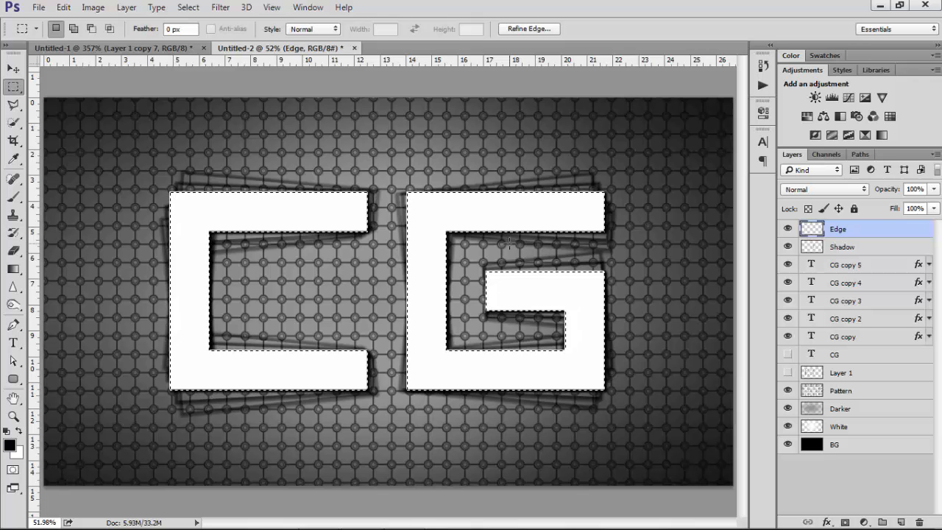
key(Delete)
key(ctrl+d)
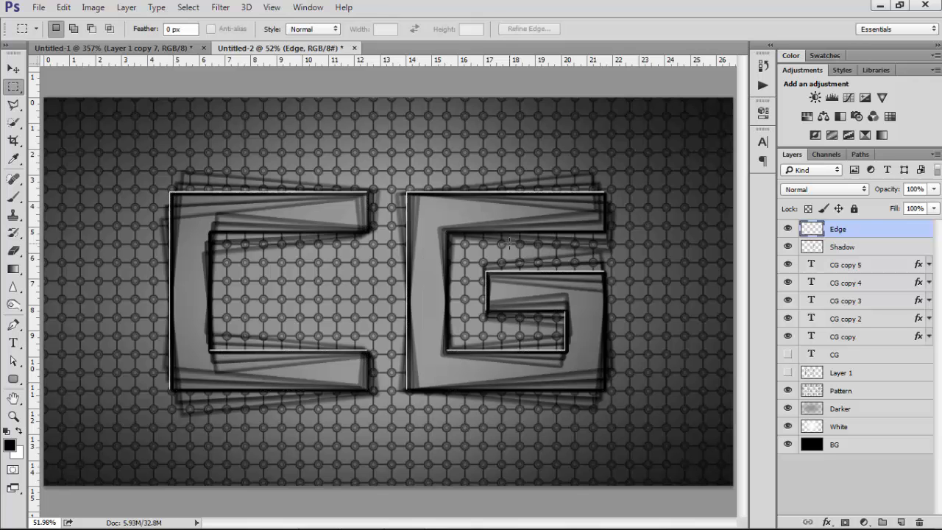
click(219, 8)
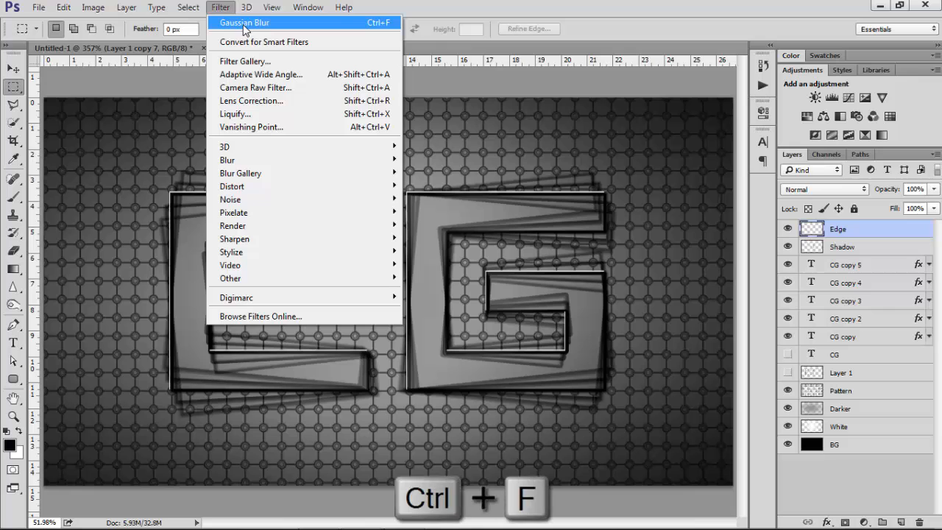
click(274, 22)
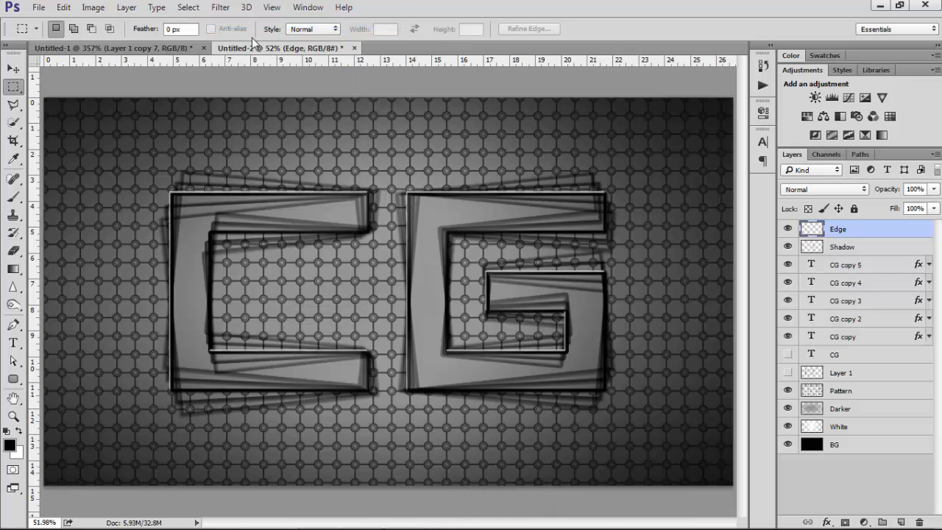
Create a new top layer named "Colours"
key(v)
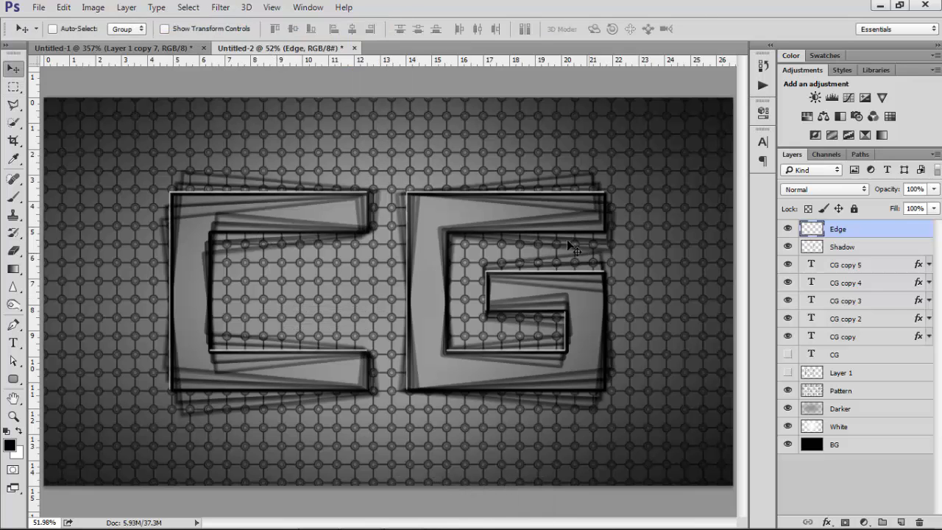
click(902, 523)
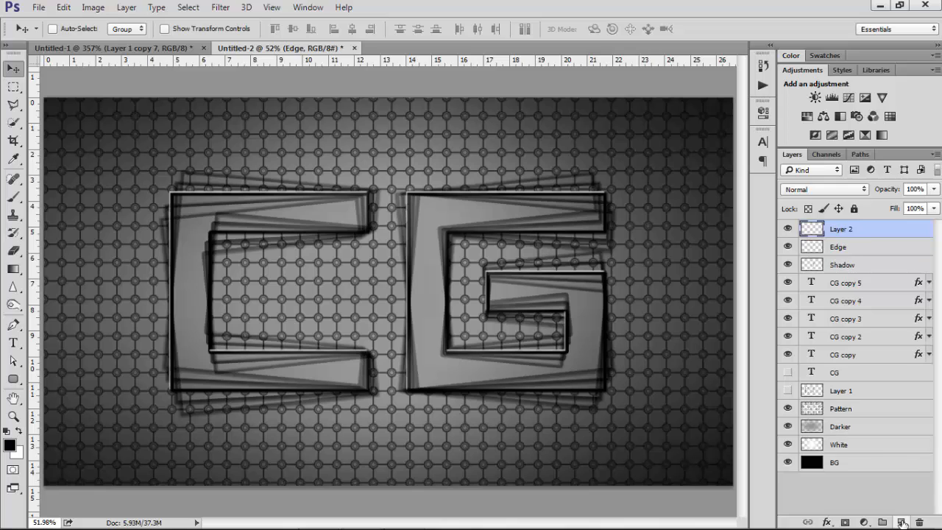
double_click(848, 230)
key(Caps_Lock)
text(colours)
key(Return)
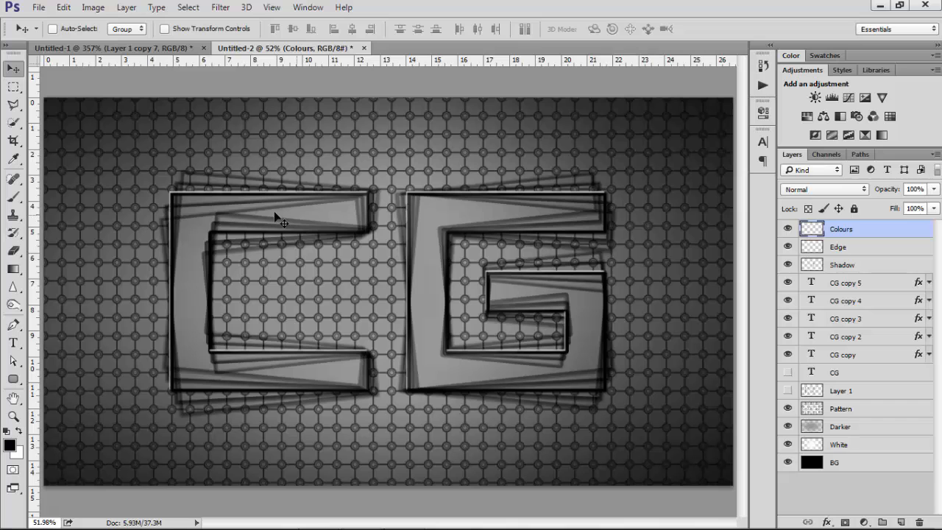
Switch to the Brush tool, zoom out, and set the foreground colour to bright green #00ff18
key(b)
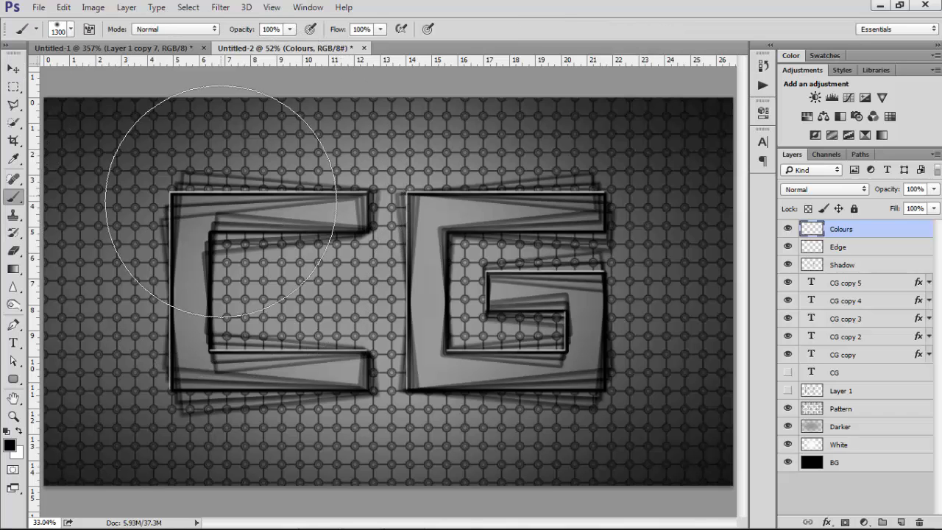
key(ctrl+minus)
scroll(225, 215, down, 1)
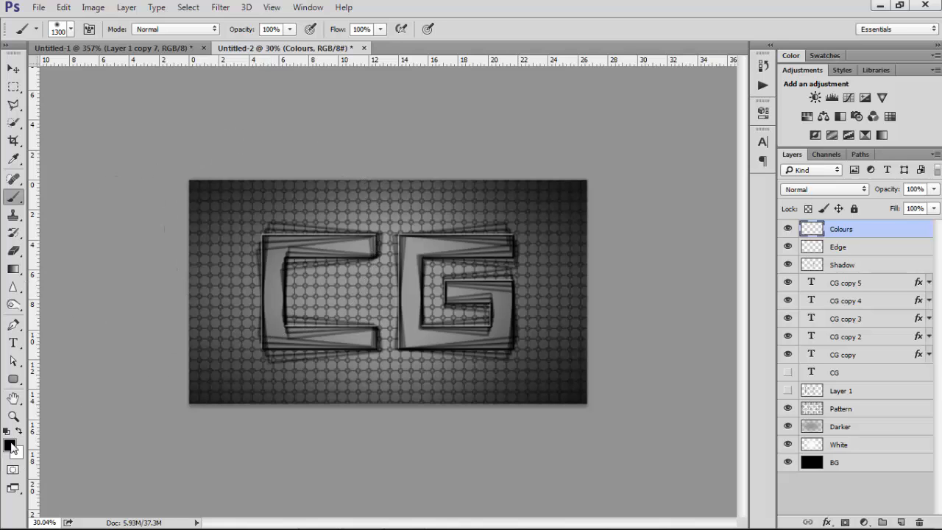
click(11, 446)
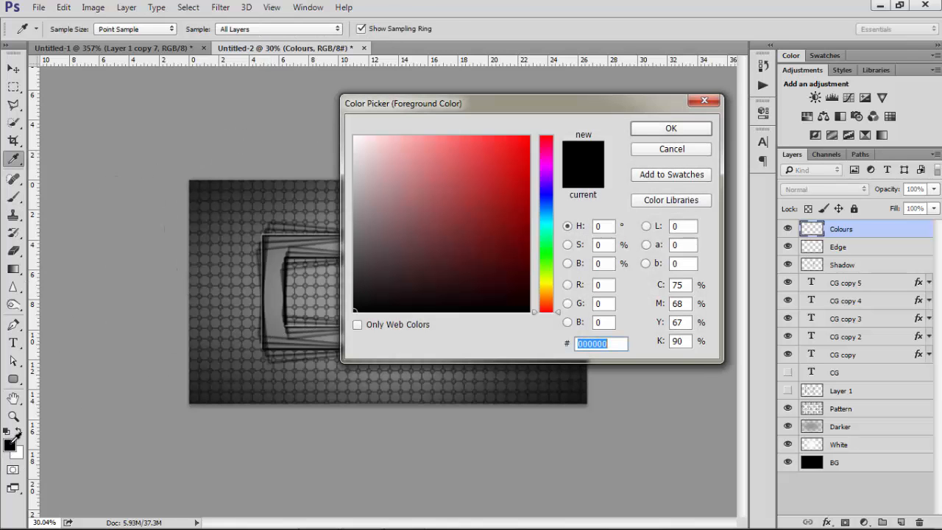
drag(447, 106, 352, 95)
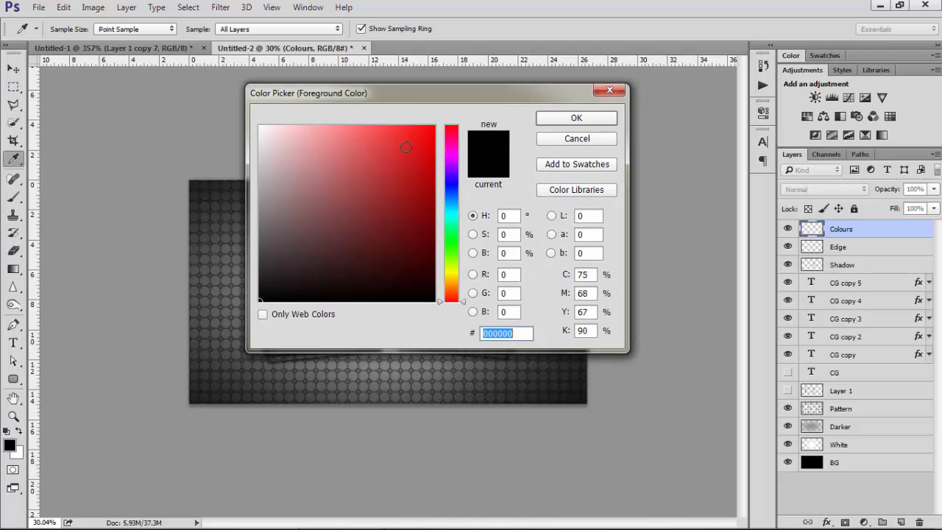
drag(452, 207, 451, 239)
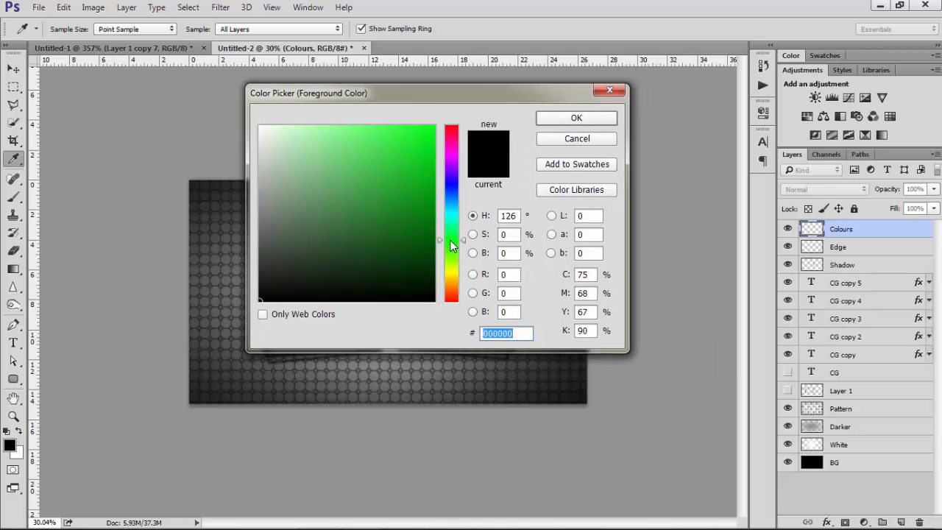
mouse_move(404, 173)
mouse_down()
mouse_move(402, 155)
mouse_move(452, 118)
mouse_up()
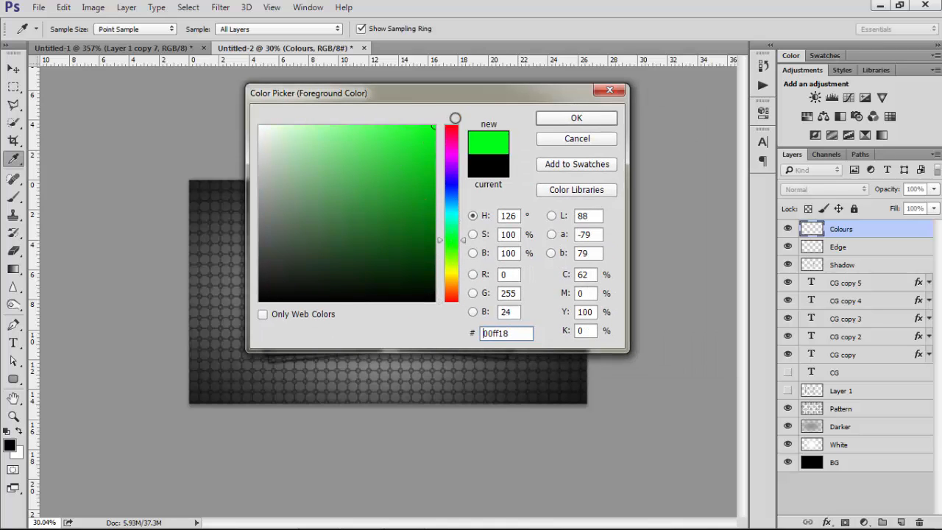
click(555, 118)
Reduce the brush to 700 px and paint green over the canvas's top-left corner
key(b)
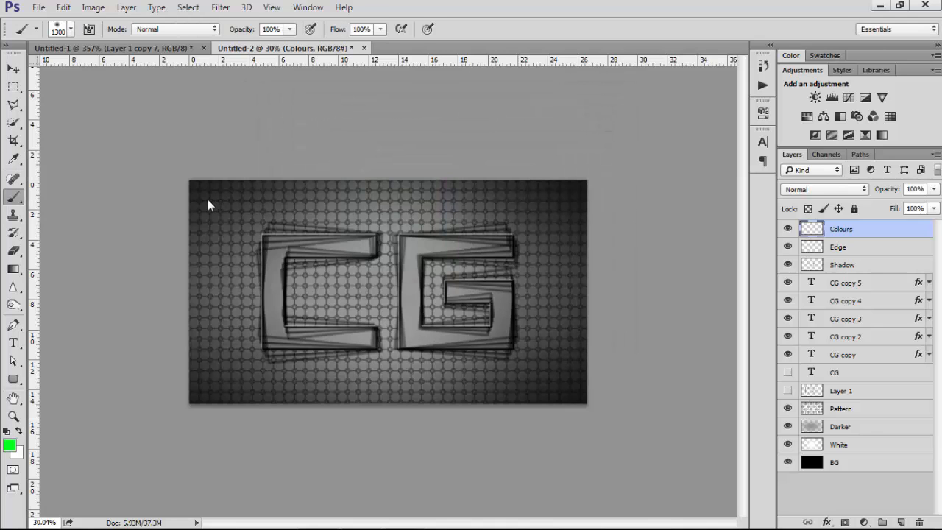
key(bracketleft)
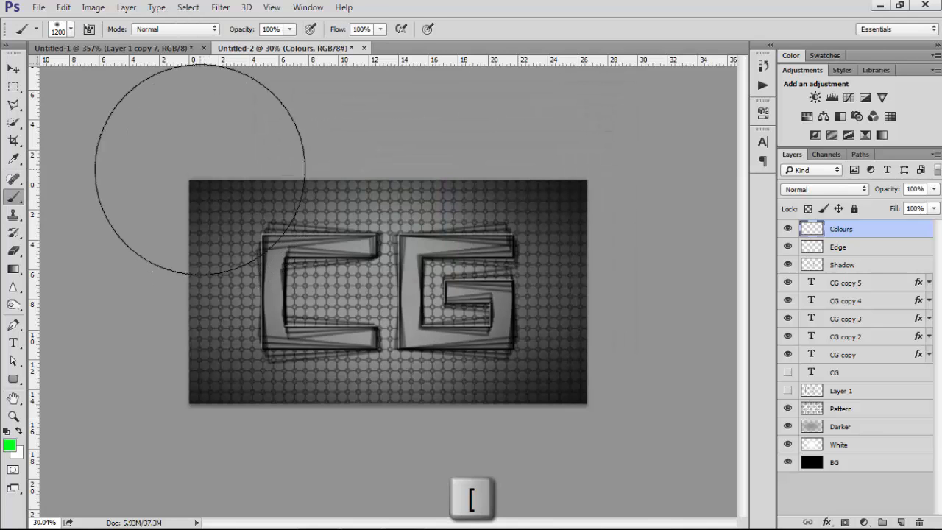
key(bracketleft)
key(bracketleft)
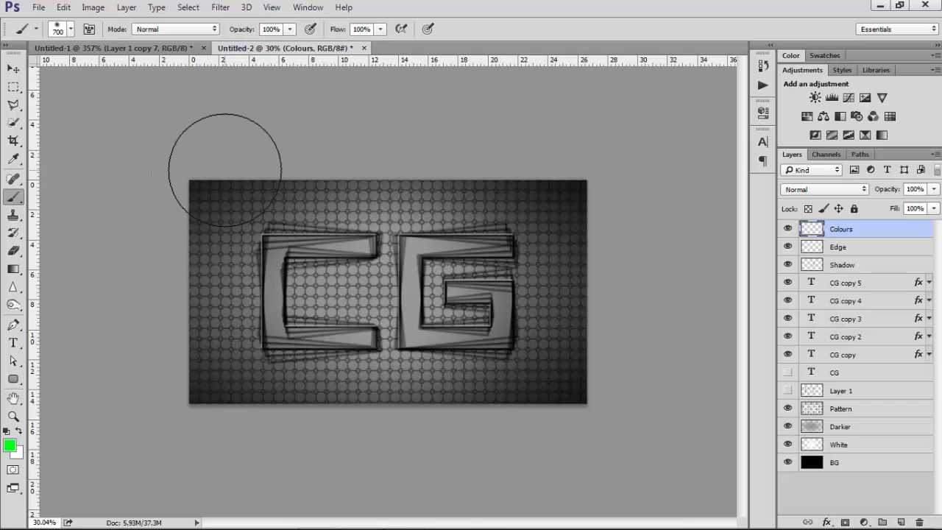
mouse_move(221, 169)
mouse_down()
mouse_move(198, 213)
mouse_move(112, 275)
mouse_up()
drag(175, 211, 118, 260)
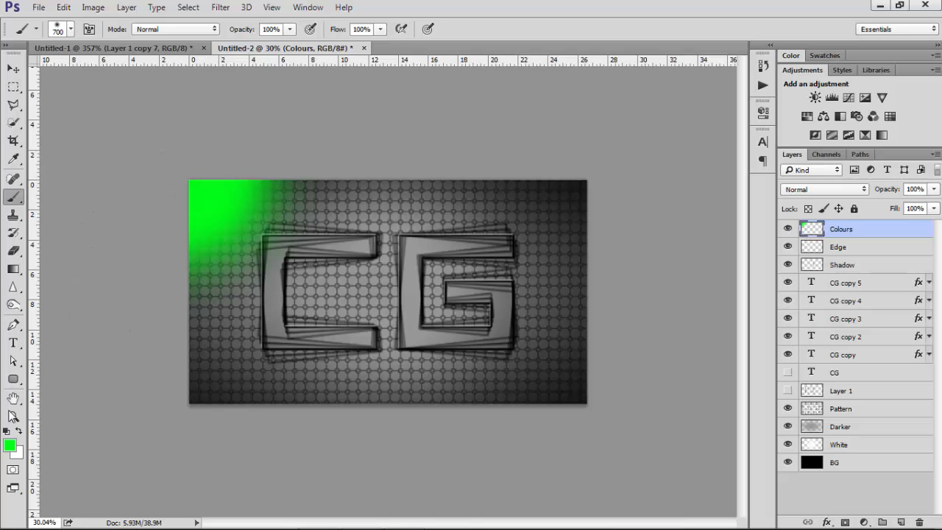
Set the foreground colour to blue #3600ff and paint a diagonal stroke across the canvas's left side
click(10, 446)
drag(452, 153, 457, 183)
click(577, 122)
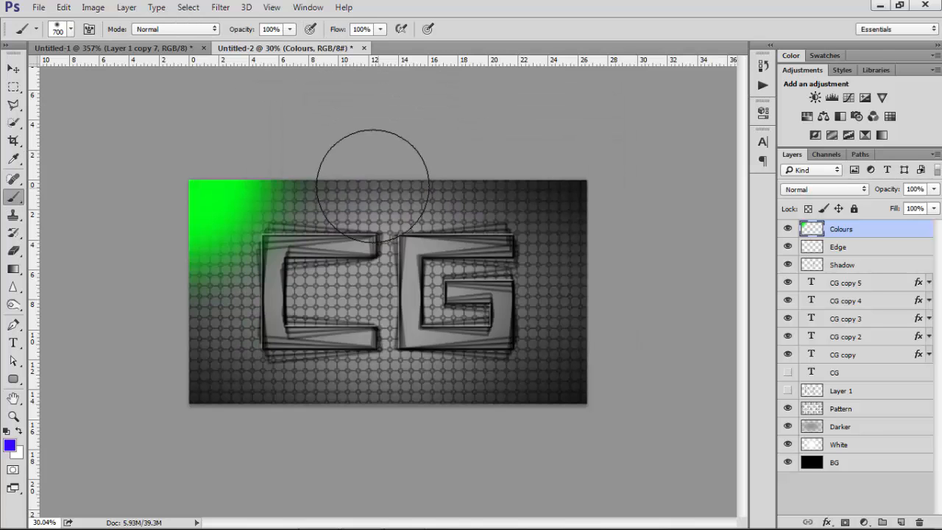
mouse_move(324, 173)
mouse_down()
mouse_move(279, 243)
mouse_move(96, 398)
mouse_up()
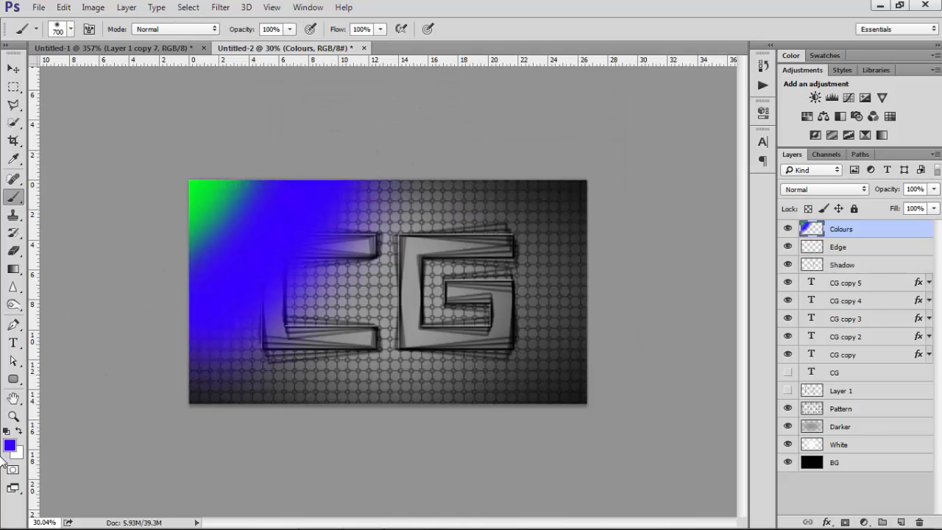
Set the foreground colour to magenta #cc00ff and paint a broad diagonal stroke across the canvas's middle
click(10, 447)
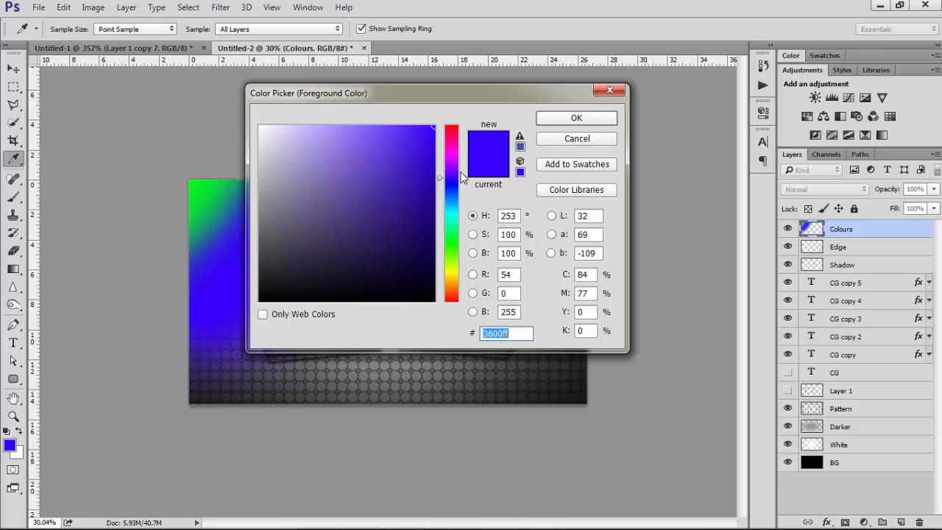
drag(464, 180, 464, 161)
click(576, 118)
mouse_move(400, 157)
mouse_down()
mouse_move(399, 189)
mouse_move(194, 401)
mouse_move(456, 189)
mouse_move(336, 336)
mouse_move(248, 347)
mouse_move(37, 451)
mouse_up()
Pick green #12ff00 as the foreground colour and enlarge the brush to 800 px
click(9, 446)
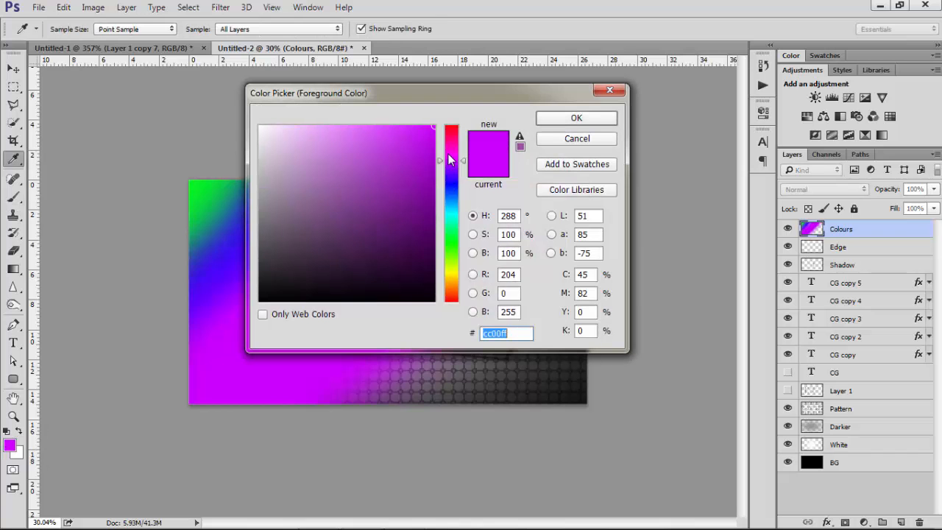
click(452, 243)
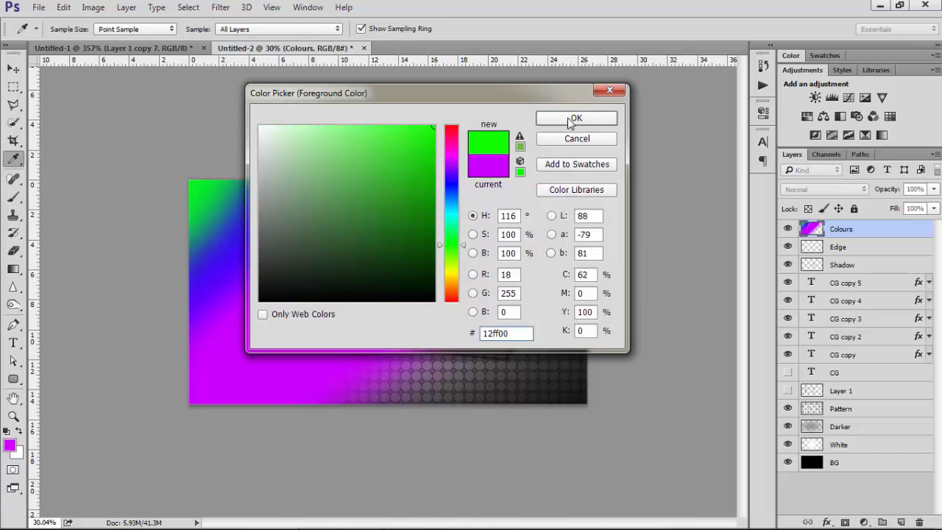
click(573, 118)
drag(197, 160, 122, 221)
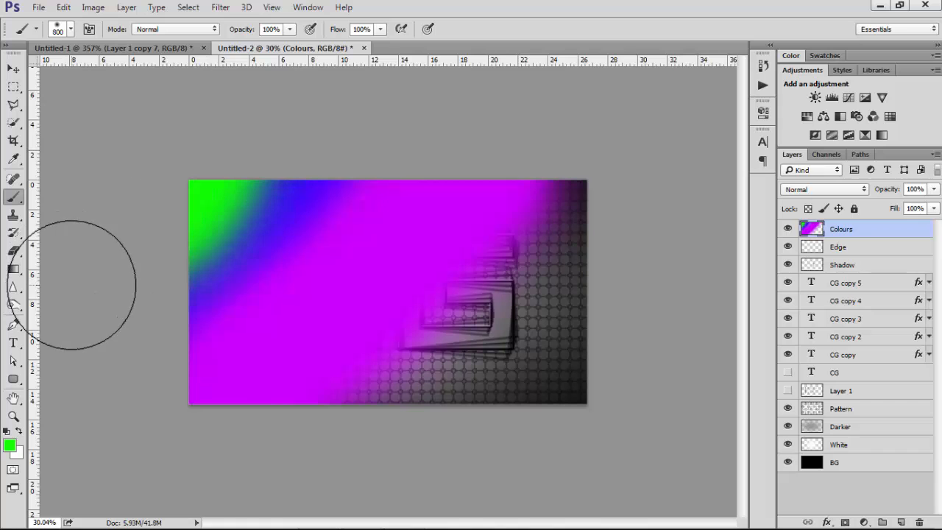
Set the foreground colour to cyan #00f6ff and paint diagonal strokes over the canvas's right side
click(10, 447)
drag(456, 90, 222, 68)
mouse_move(223, 199)
mouse_down()
mouse_move(222, 268)
mouse_move(222, 188)
mouse_up()
click(308, 98)
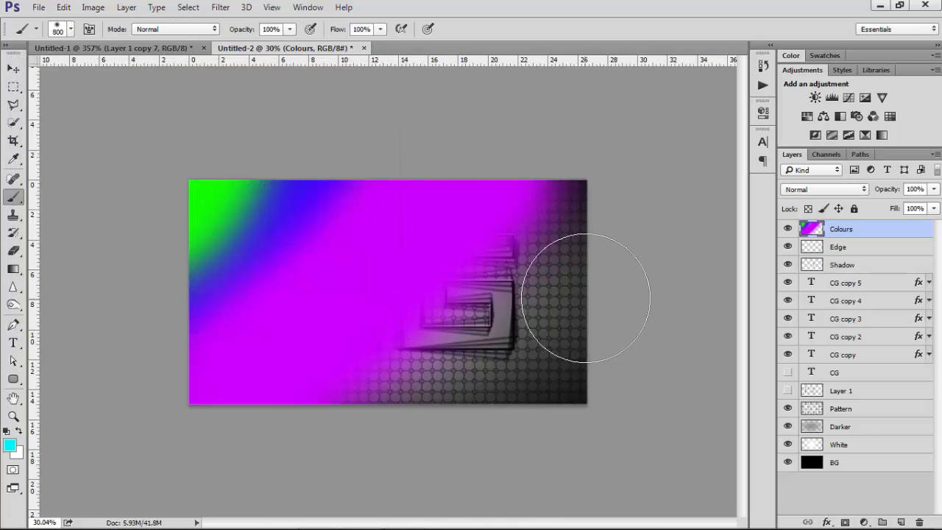
click(587, 197)
drag(498, 326, 343, 400)
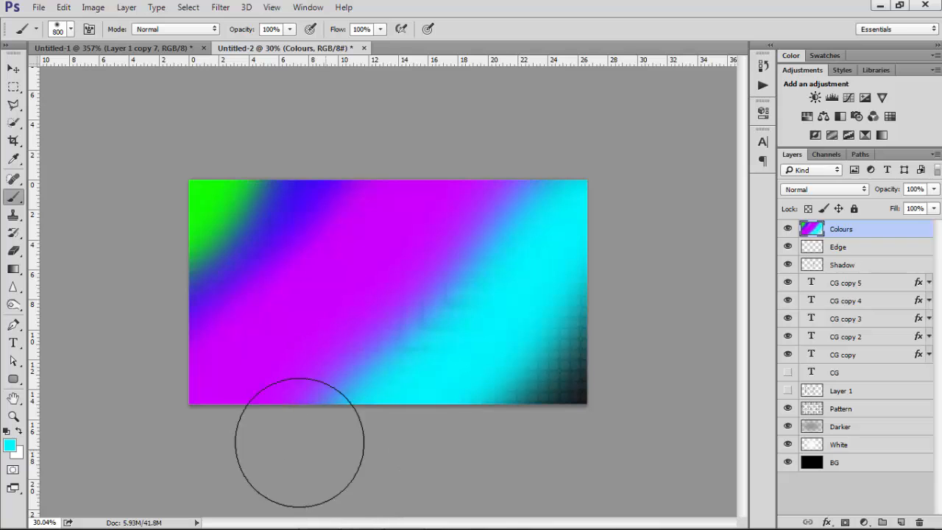
drag(526, 271, 305, 473)
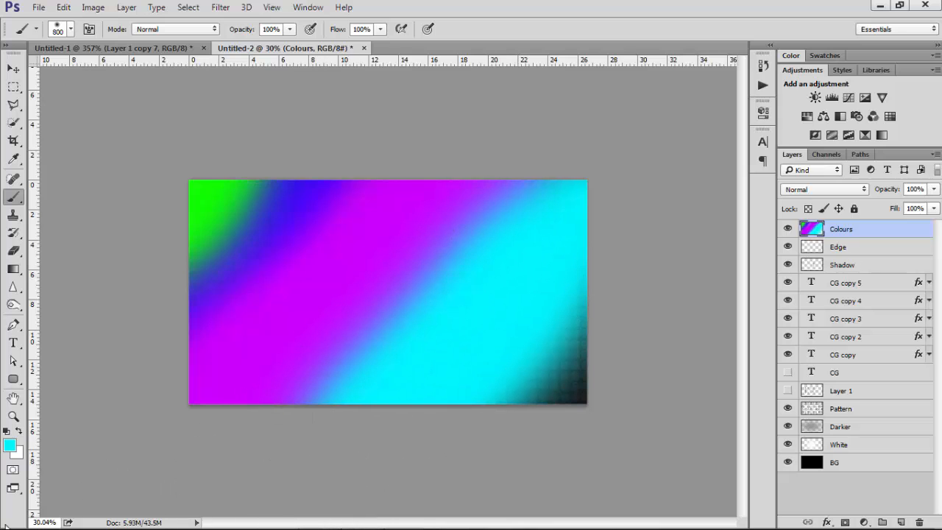
Set the foreground colour to red #ff1800 and paint over the canvas's bottom-right corner
click(10, 445)
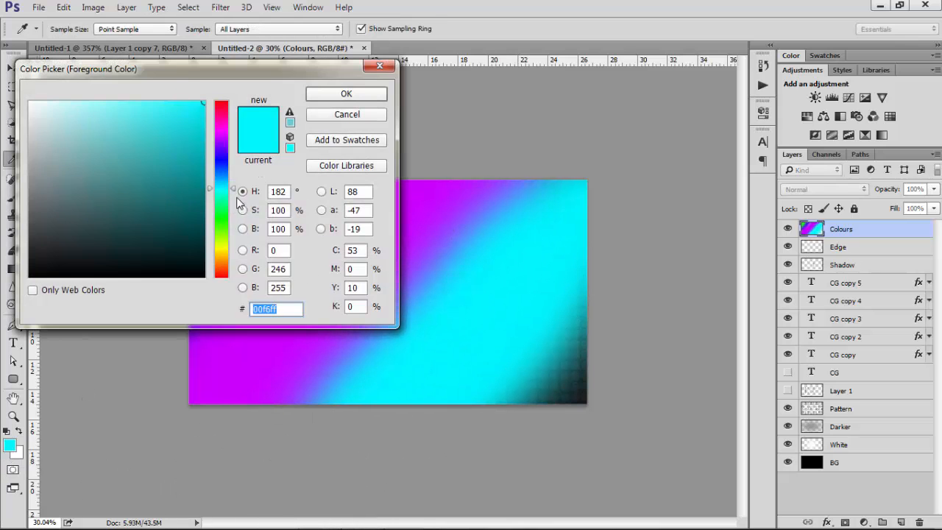
click(221, 237)
drag(225, 251, 225, 277)
click(346, 94)
mouse_move(646, 323)
mouse_down()
mouse_move(524, 452)
mouse_move(470, 478)
mouse_move(584, 340)
mouse_move(484, 477)
mouse_move(126, 479)
mouse_up()
Set the foreground colour to pure red #ff0000 and paint a blob in the canvas centre
click(10, 446)
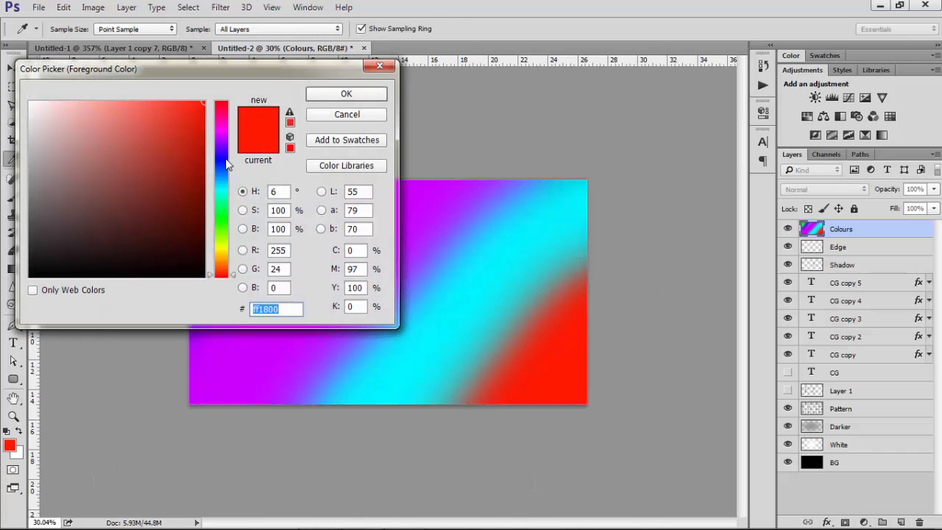
drag(226, 131, 221, 100)
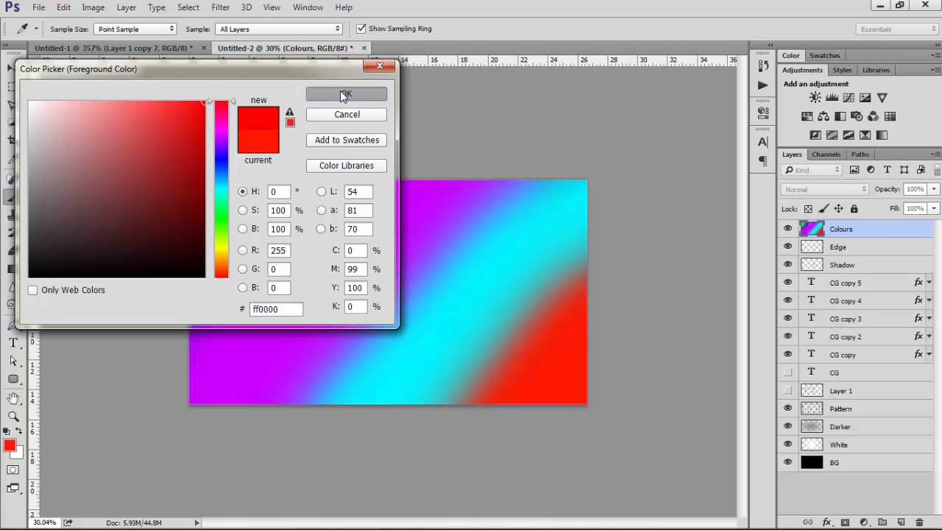
click(313, 93)
drag(453, 243, 430, 309)
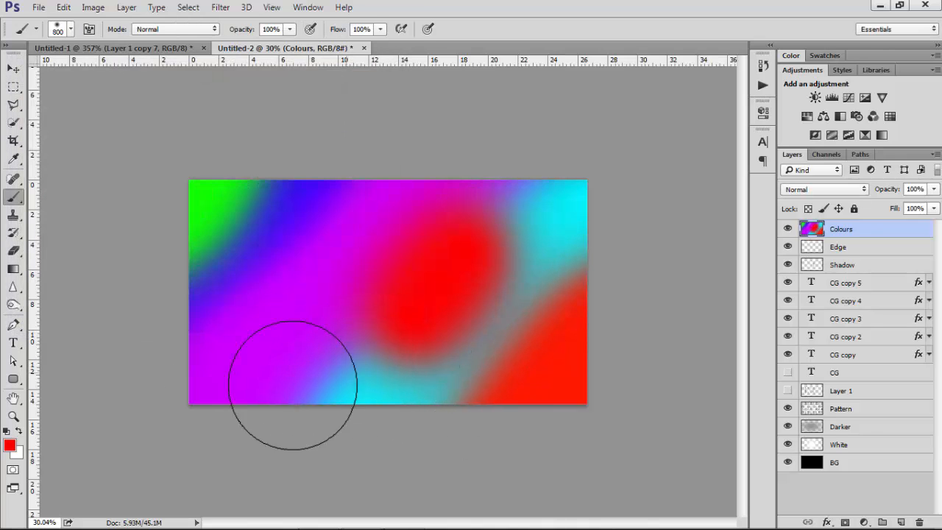
Set the foreground colour to blue #0030ff and dab it near the canvas's bottom centre
click(11, 444)
drag(229, 197, 226, 169)
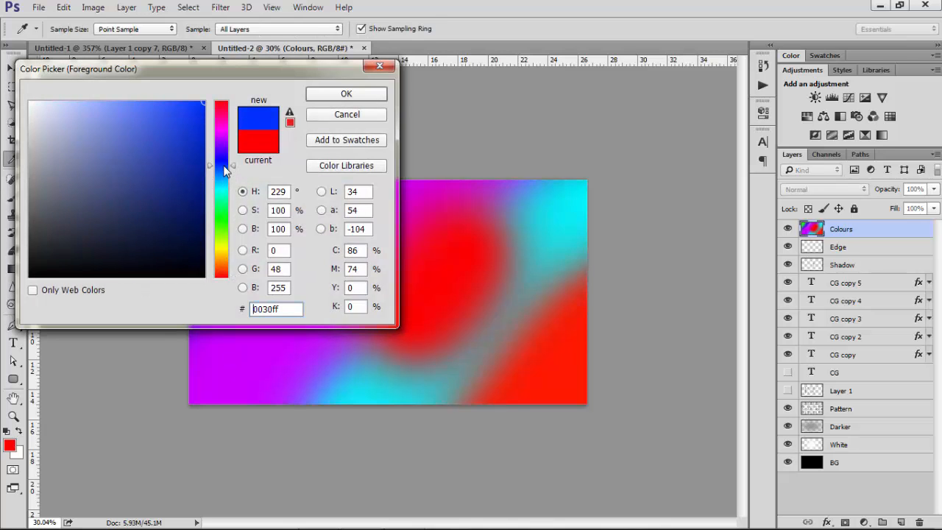
click(346, 93)
click(339, 409)
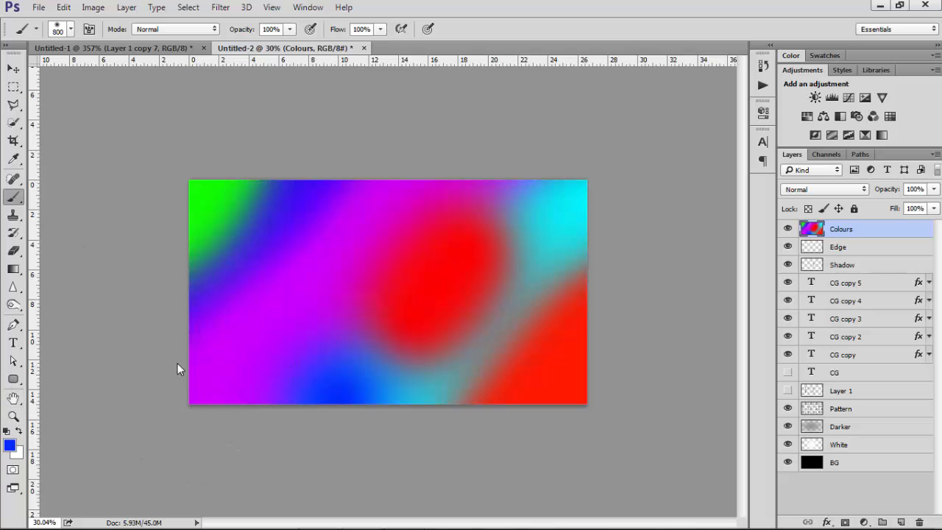
Set the foreground colour to pink #ff00de and paint a stroke over the canvas centre
click(11, 444)
click(223, 132)
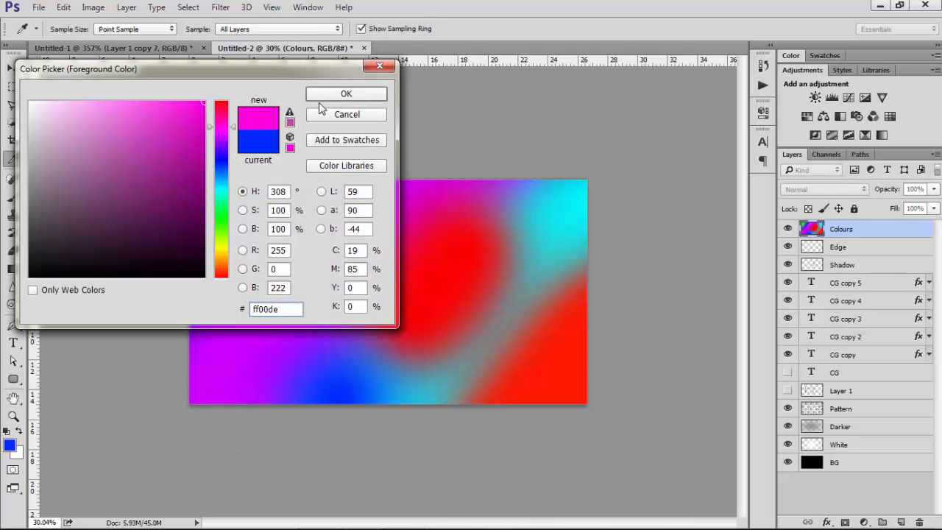
click(335, 95)
drag(471, 199, 346, 309)
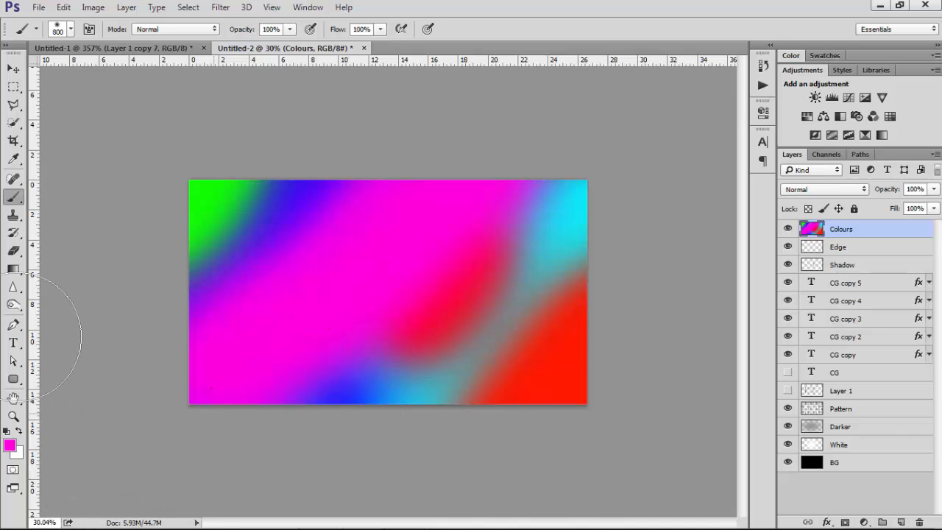
Apply a Gaussian Blur with a radius of 130 pixels to the Colours layer
click(13, 68)
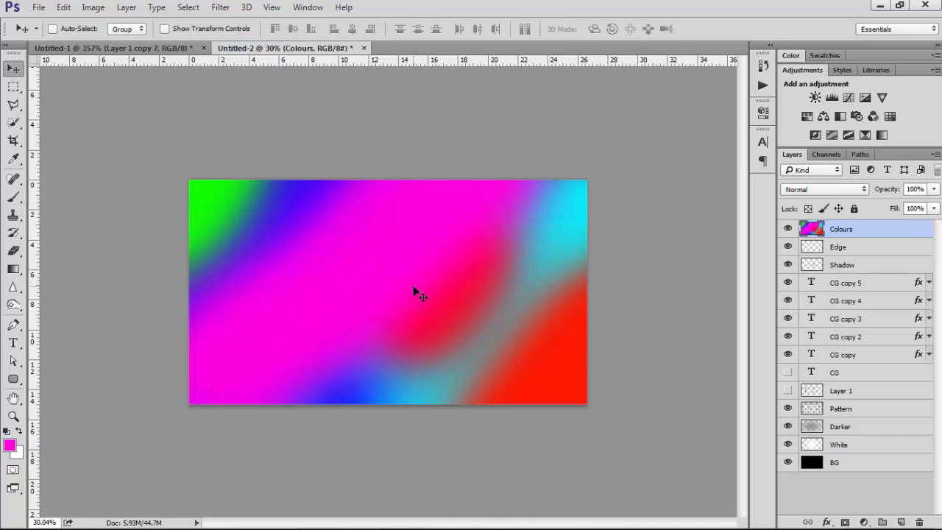
click(220, 8)
mouse_move(269, 159)
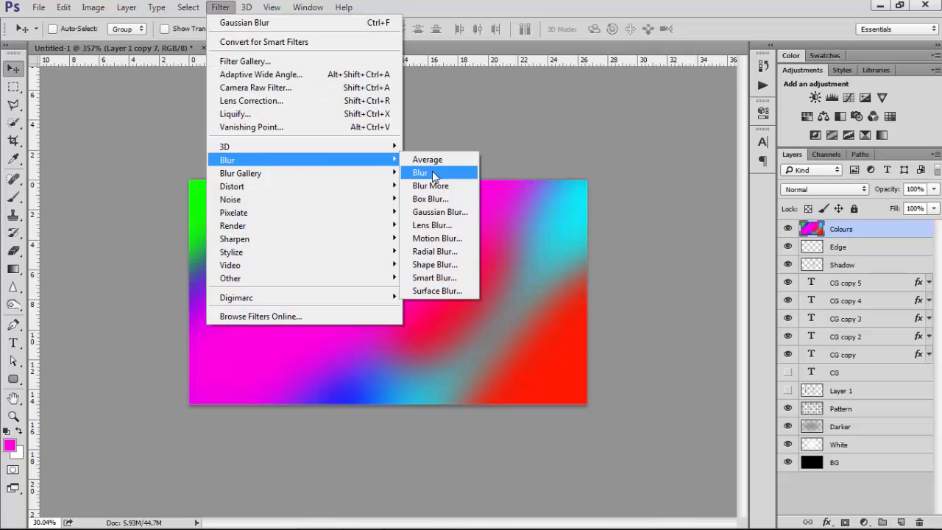
click(449, 211)
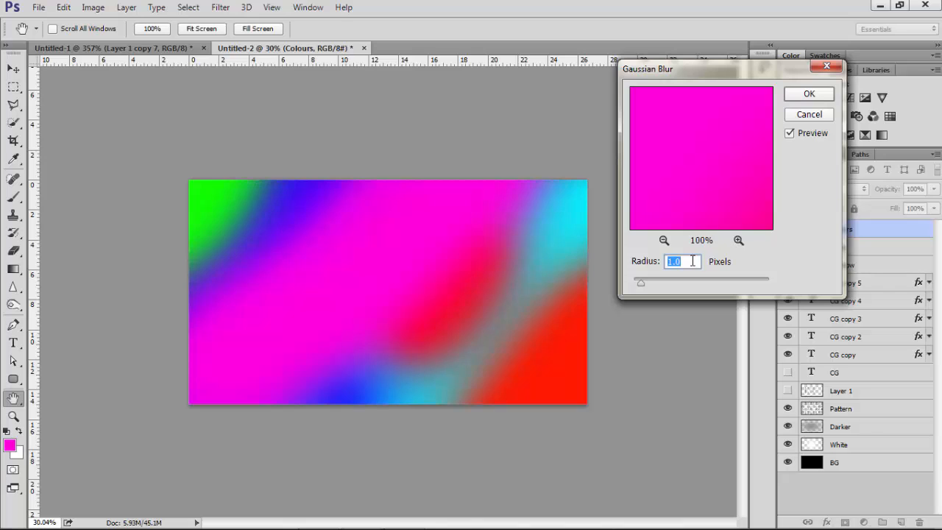
text(130)
drag(689, 70, 709, 71)
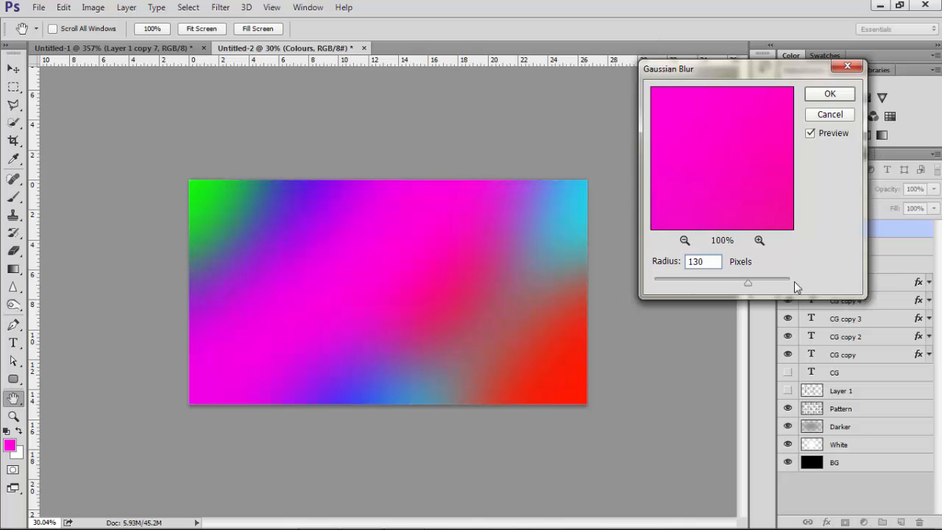
double_click(707, 263)
text(150)
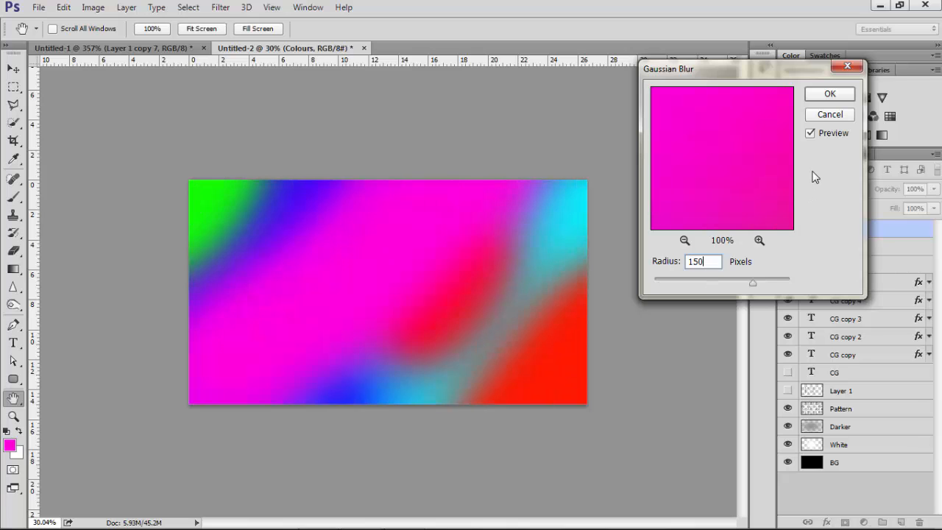
double_click(713, 263)
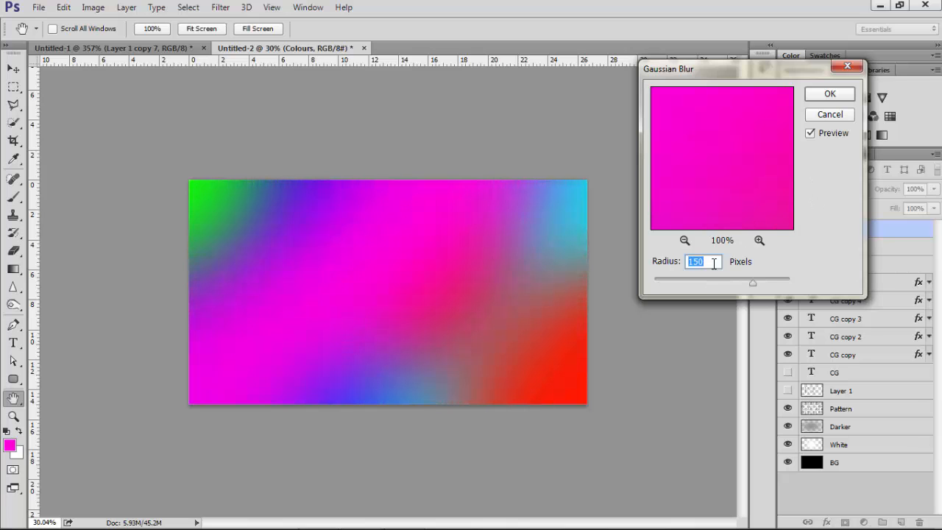
text(130)
click(829, 93)
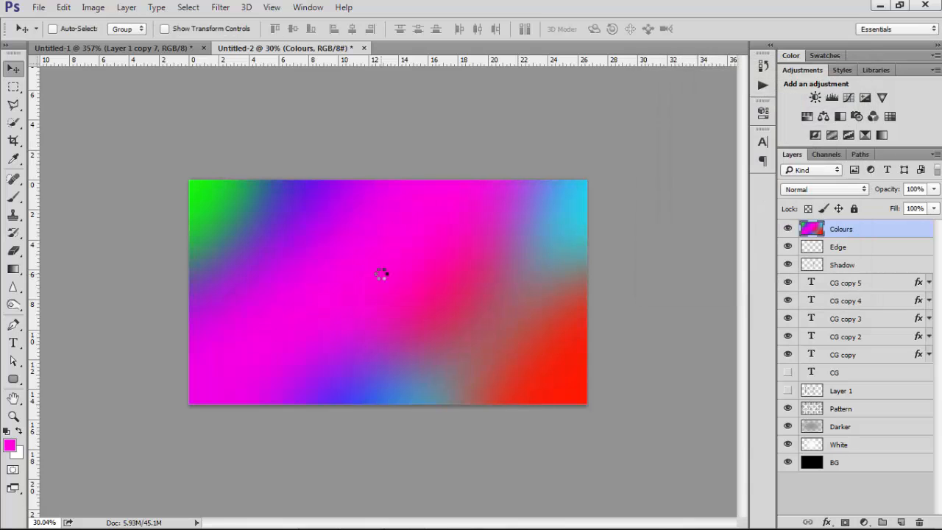
Set the Colours layer's blend mode to Color and its opacity to 50%
click(794, 190)
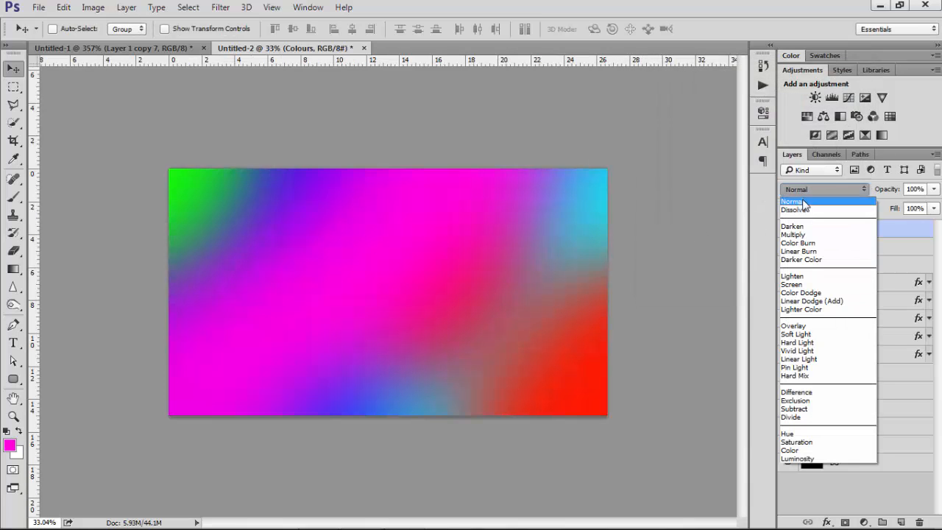
click(804, 451)
drag(891, 193, 857, 200)
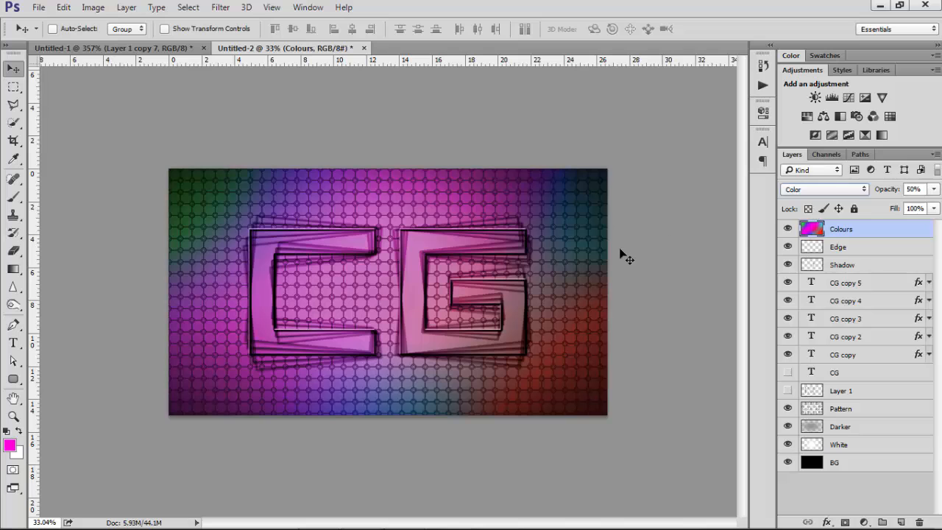
Create a new layer beneath Colours and name it "Reflection"
key(shift+minus)
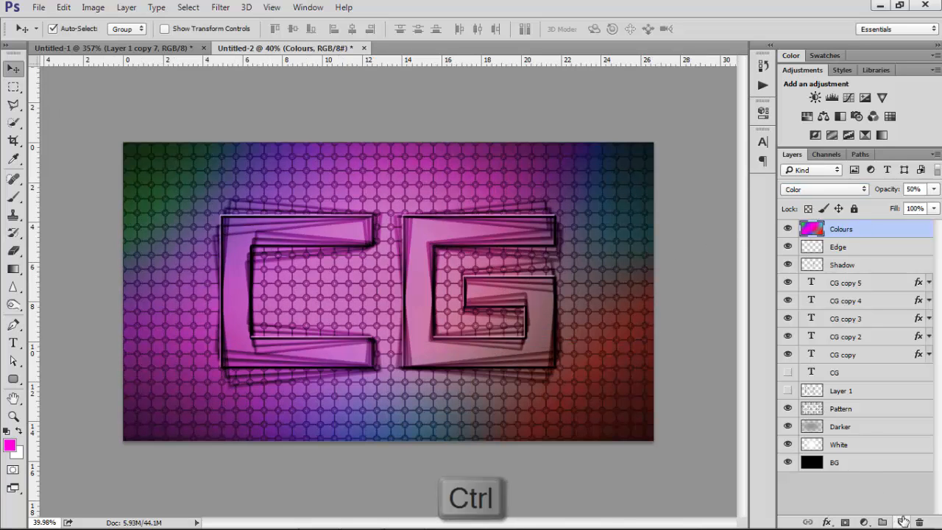
ctrl+click(901, 522)
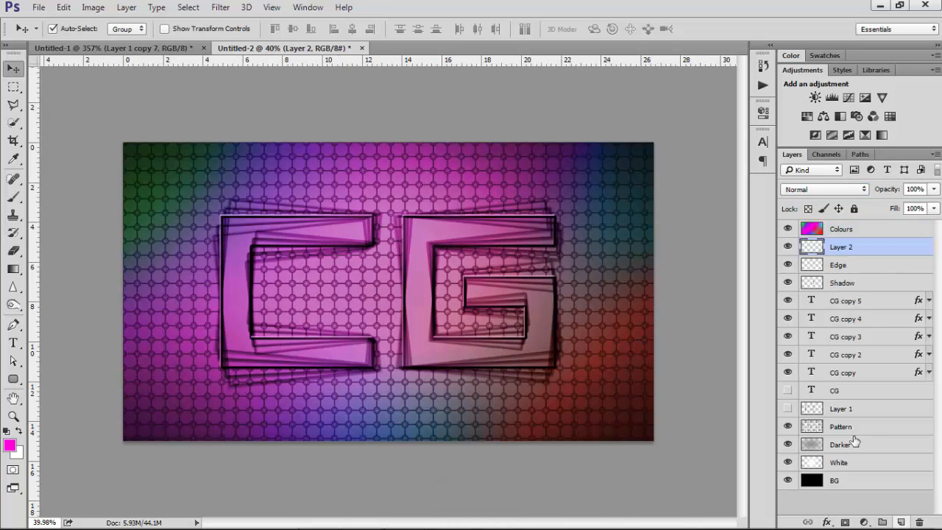
double_click(844, 247)
key(Caps_Lock)
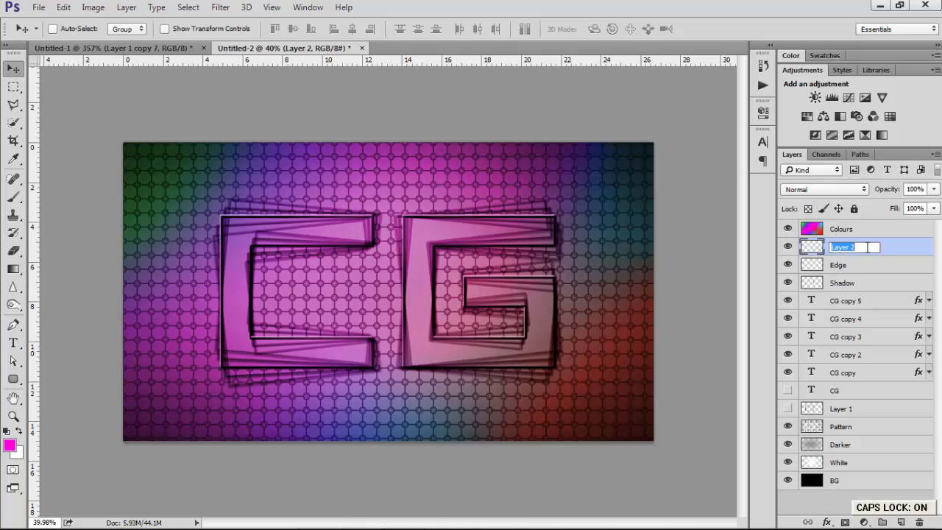
key(Caps_Lock)
text(Reflection)
key(Return)
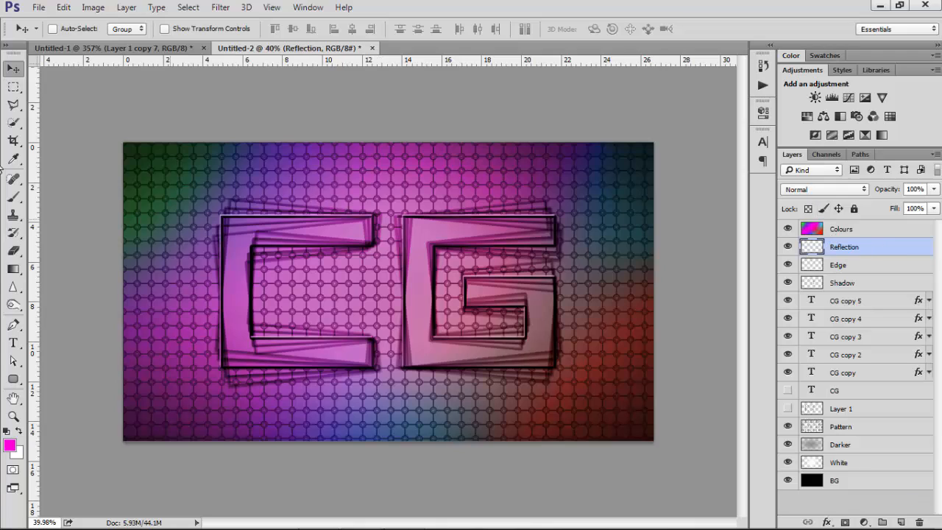
Draw a large elliptical selection over the logo's upper half, fill it with white, and deselect
click(13, 86)
click(54, 101)
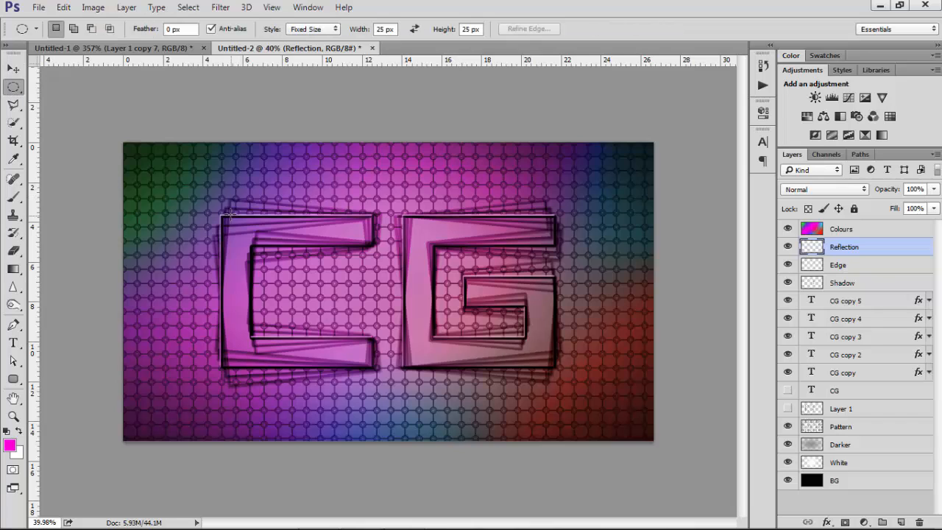
click(309, 29)
click(298, 42)
drag(197, 175, 538, 325)
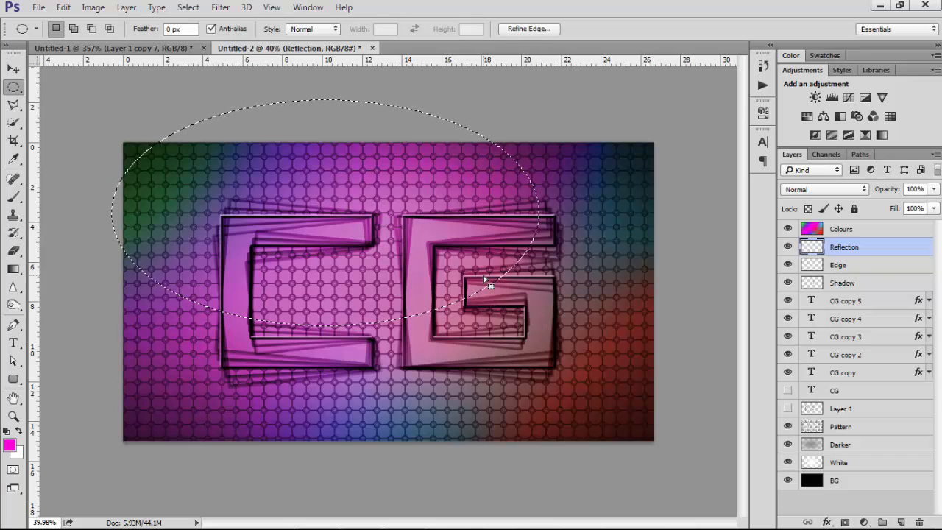
key(ctrl+BackSpace)
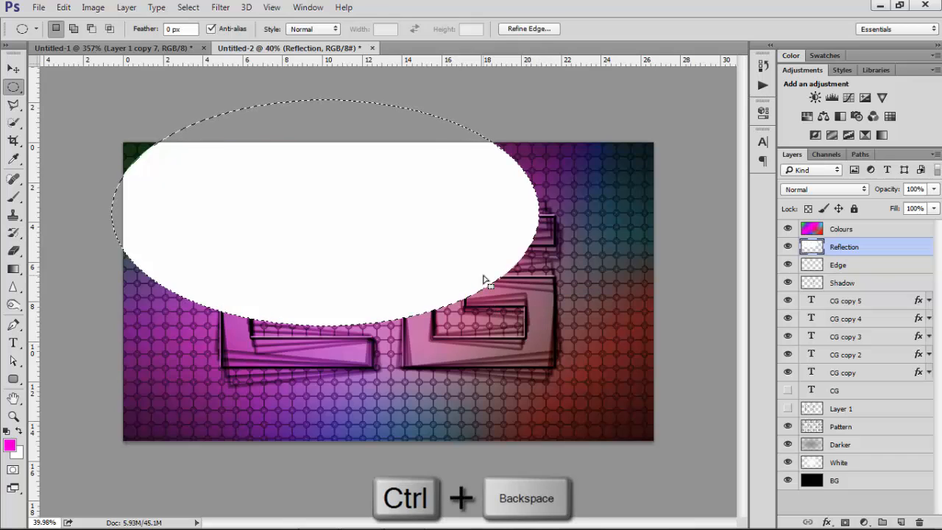
key(ctrl+d)
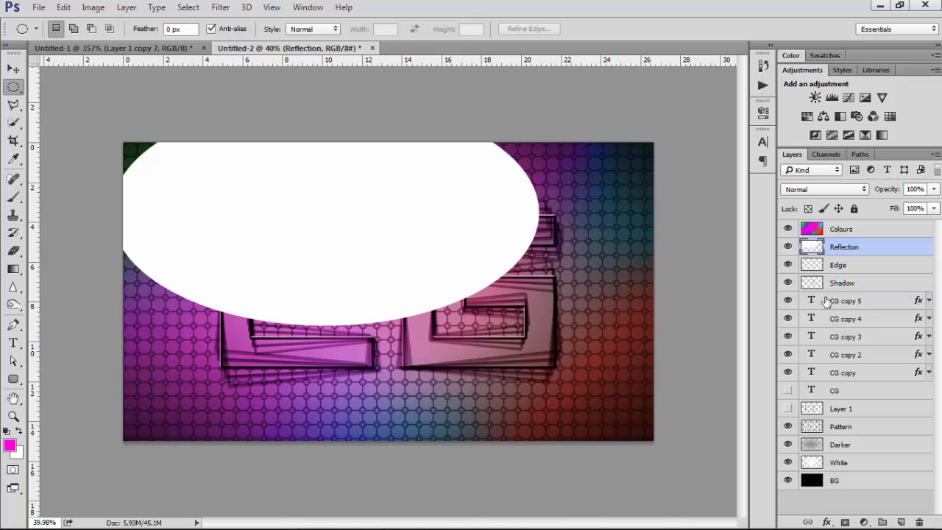
Load the CG text shape as a selection and copy the white inside it onto a new layer
ctrl+click(812, 373)
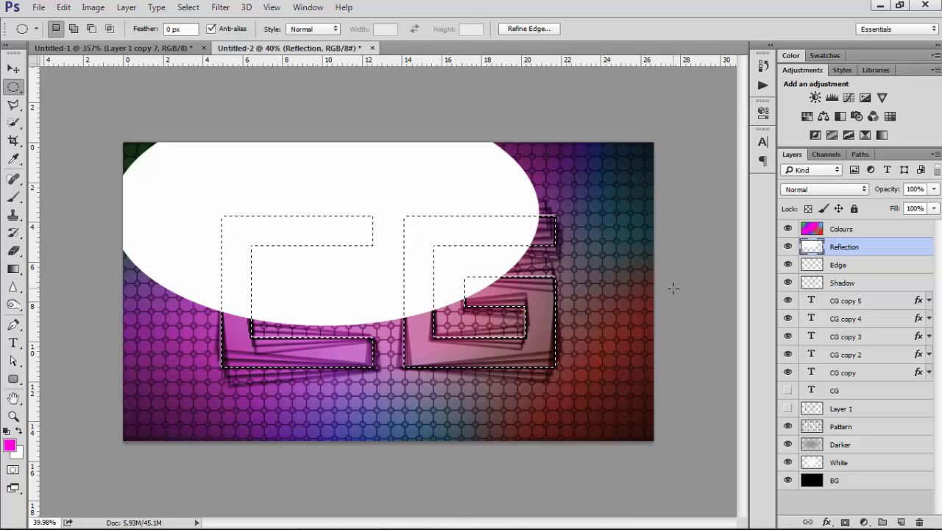
key(ctrl+shift+alt+n)
key(ctrl+d)
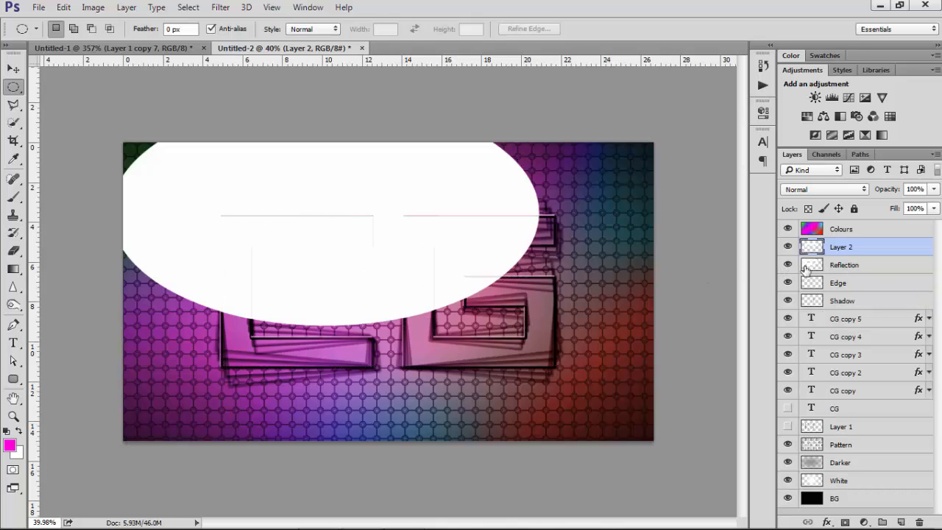
Hide and delete the Reflection layer, then select the new layer with the white letter highlights
click(788, 265)
click(832, 270)
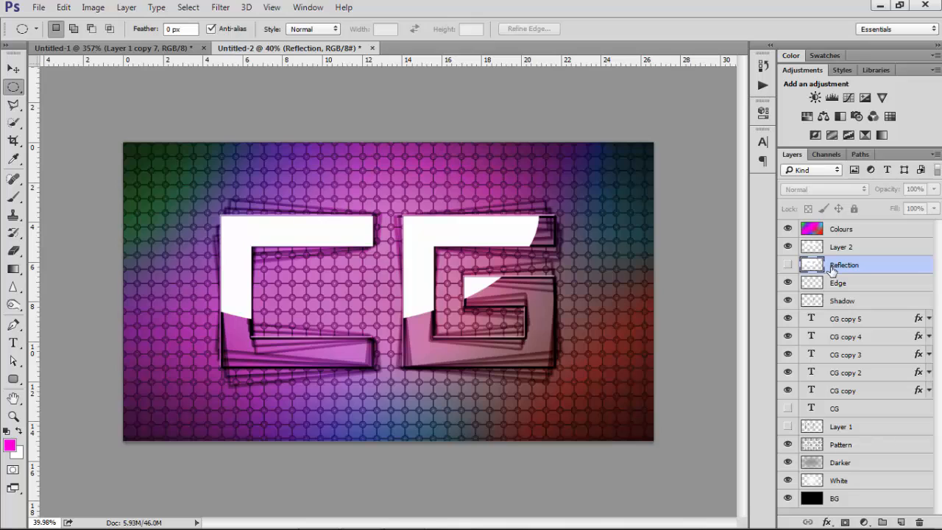
key(Delete)
click(843, 248)
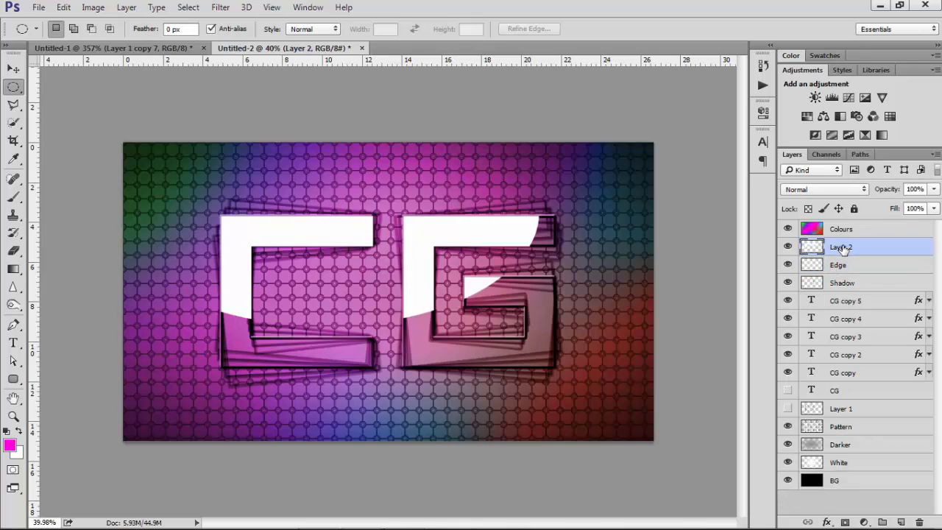
Rename the white highlight layer "Reflection" and lower its opacity to 26%
double_click(843, 248)
key(Caps_Lock)
text(Reflect)
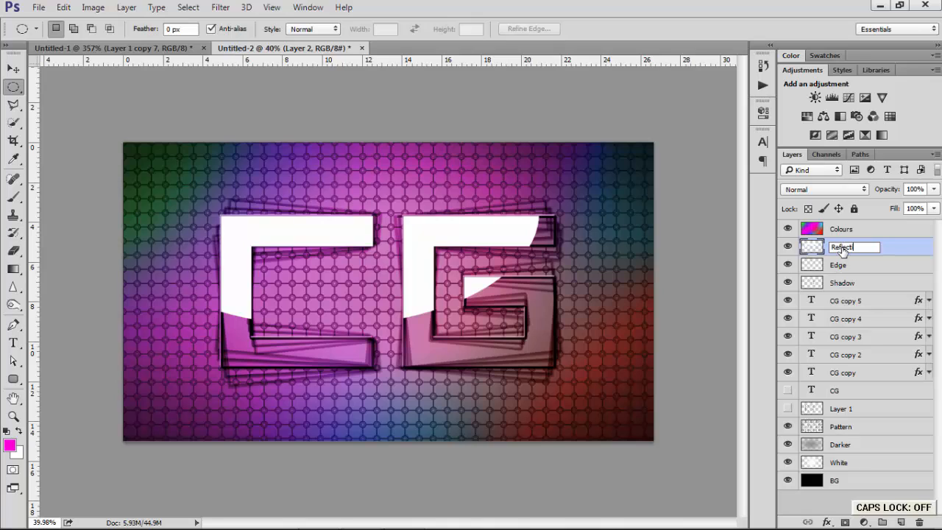
text(ion)
key(Return)
drag(880, 192, 830, 199)
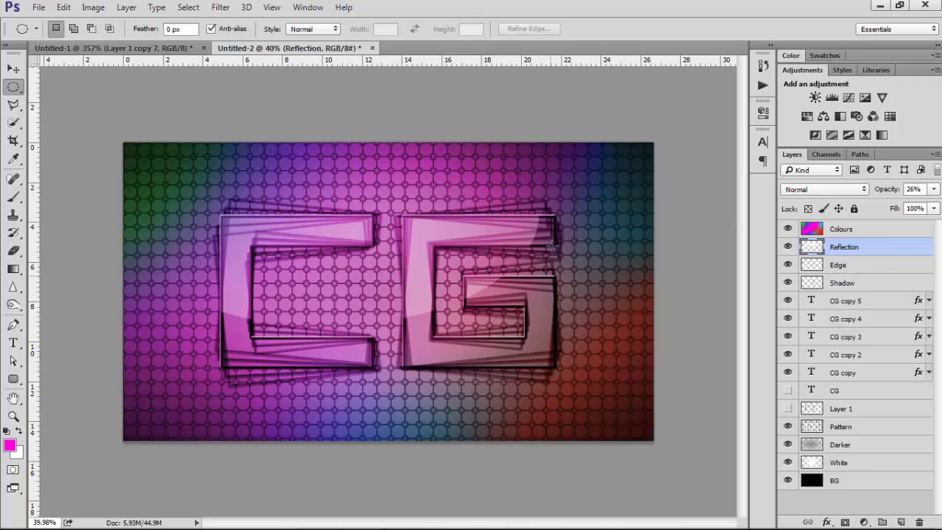
Apply Add Noise to the Darker layer with 7% amount, Gaussian distribution and Monochromatic enabled
click(861, 447)
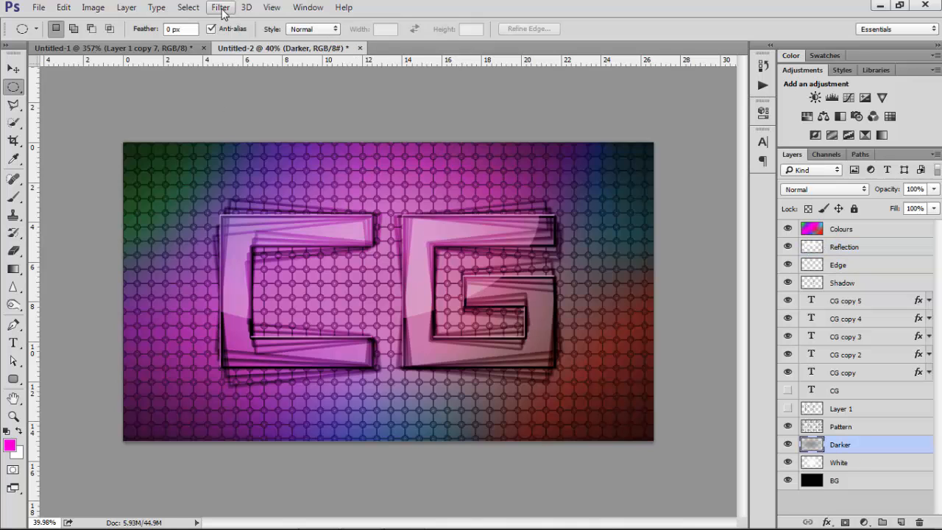
click(230, 10)
mouse_move(327, 200)
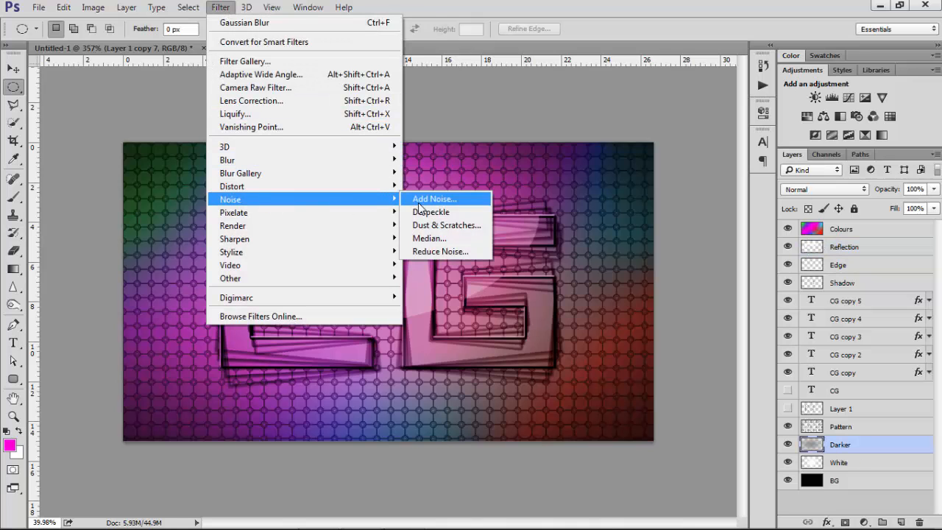
click(416, 197)
drag(597, 84, 695, 73)
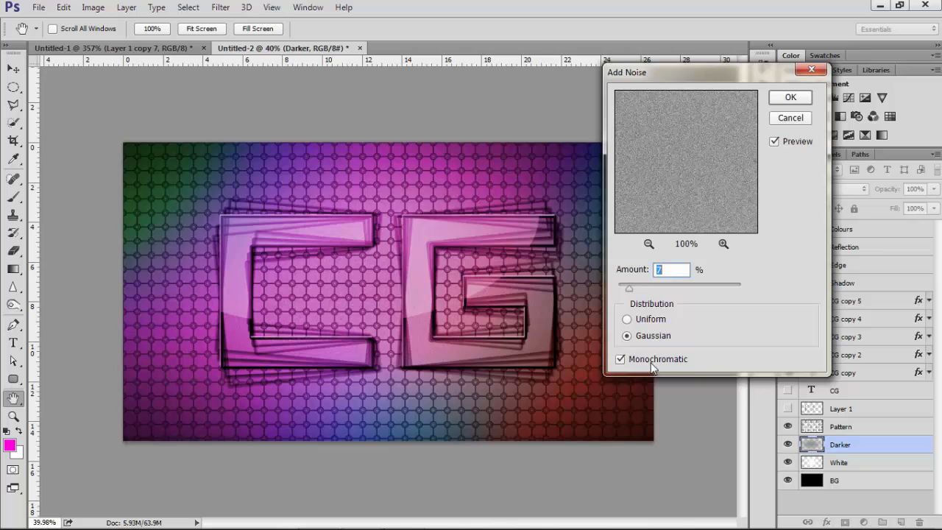
click(791, 98)
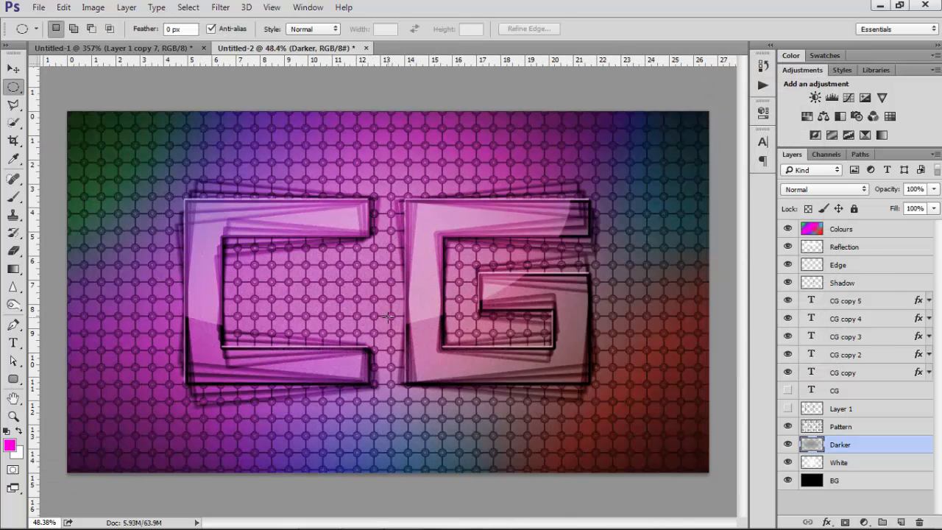